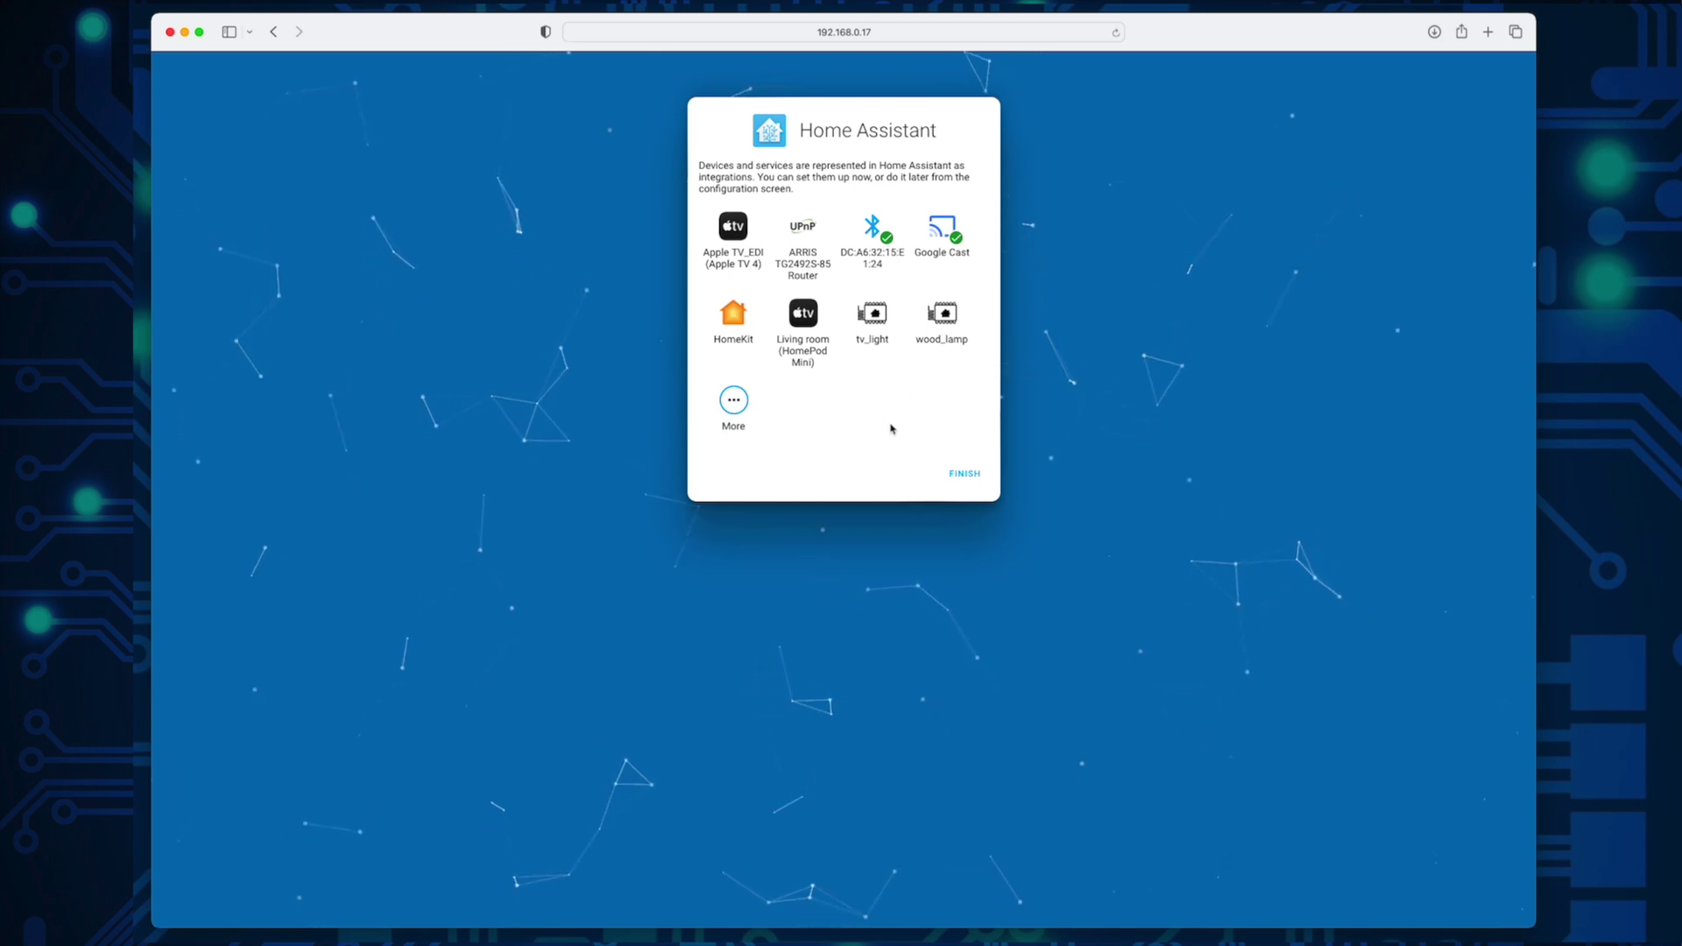
Step: Finish onboarding and leave the discovered integrations to set up later
click(949, 479)
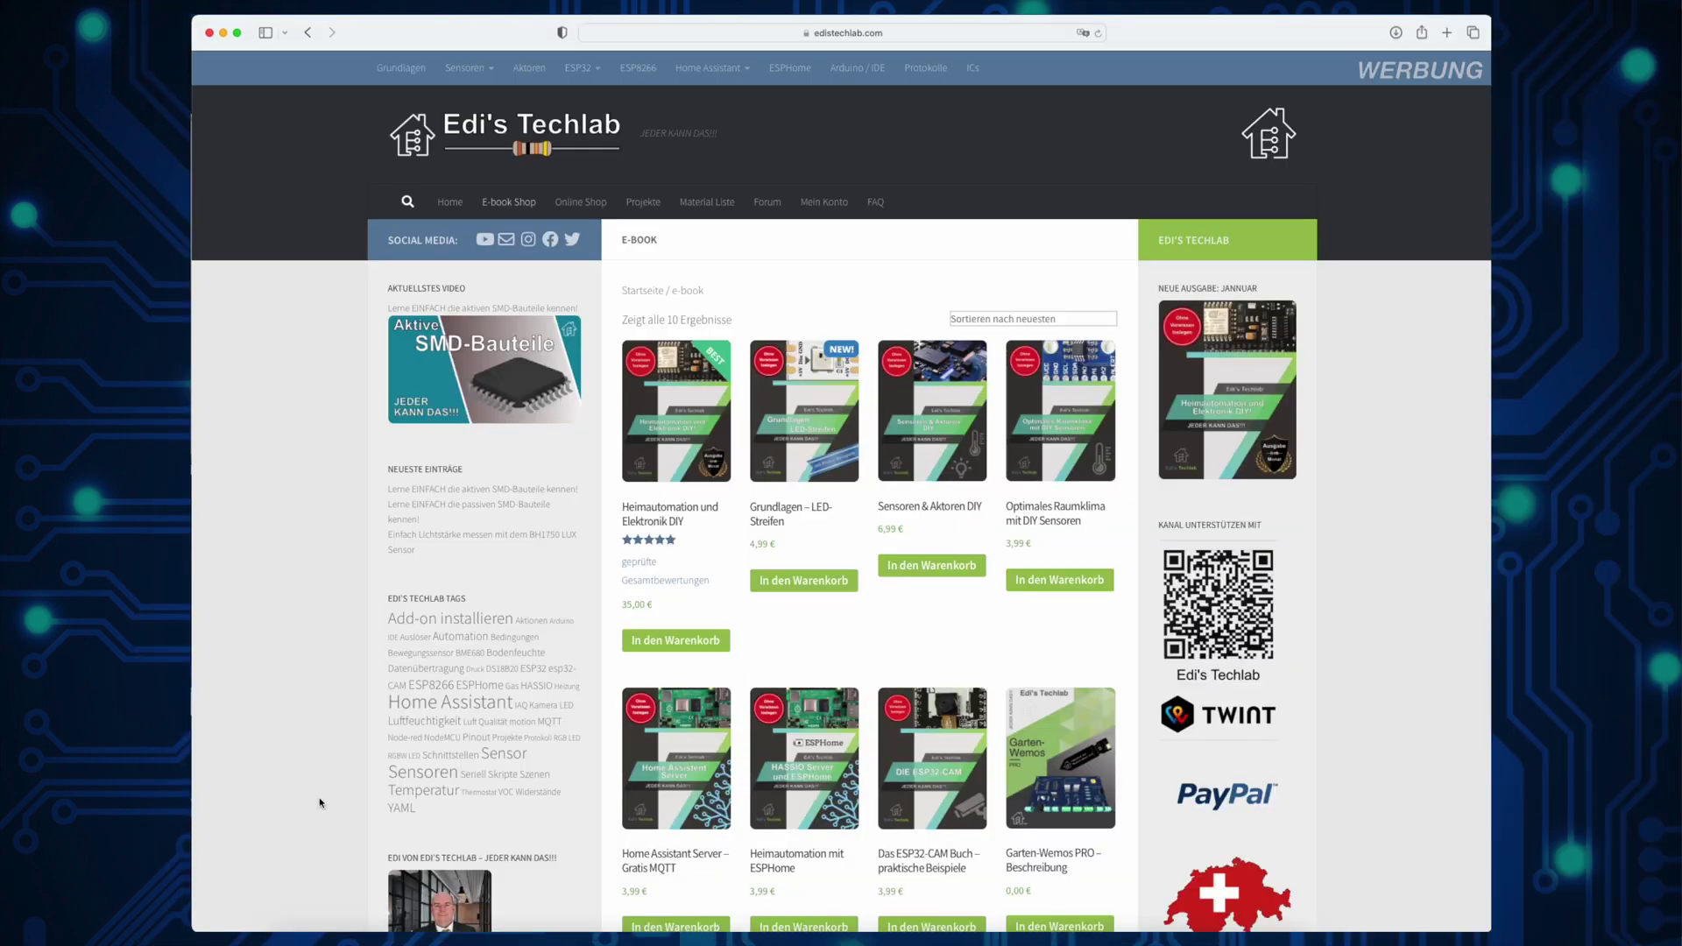
Step: Open the Heimautomation und Elektronik DIY e-book's product page in the shop
click(709, 432)
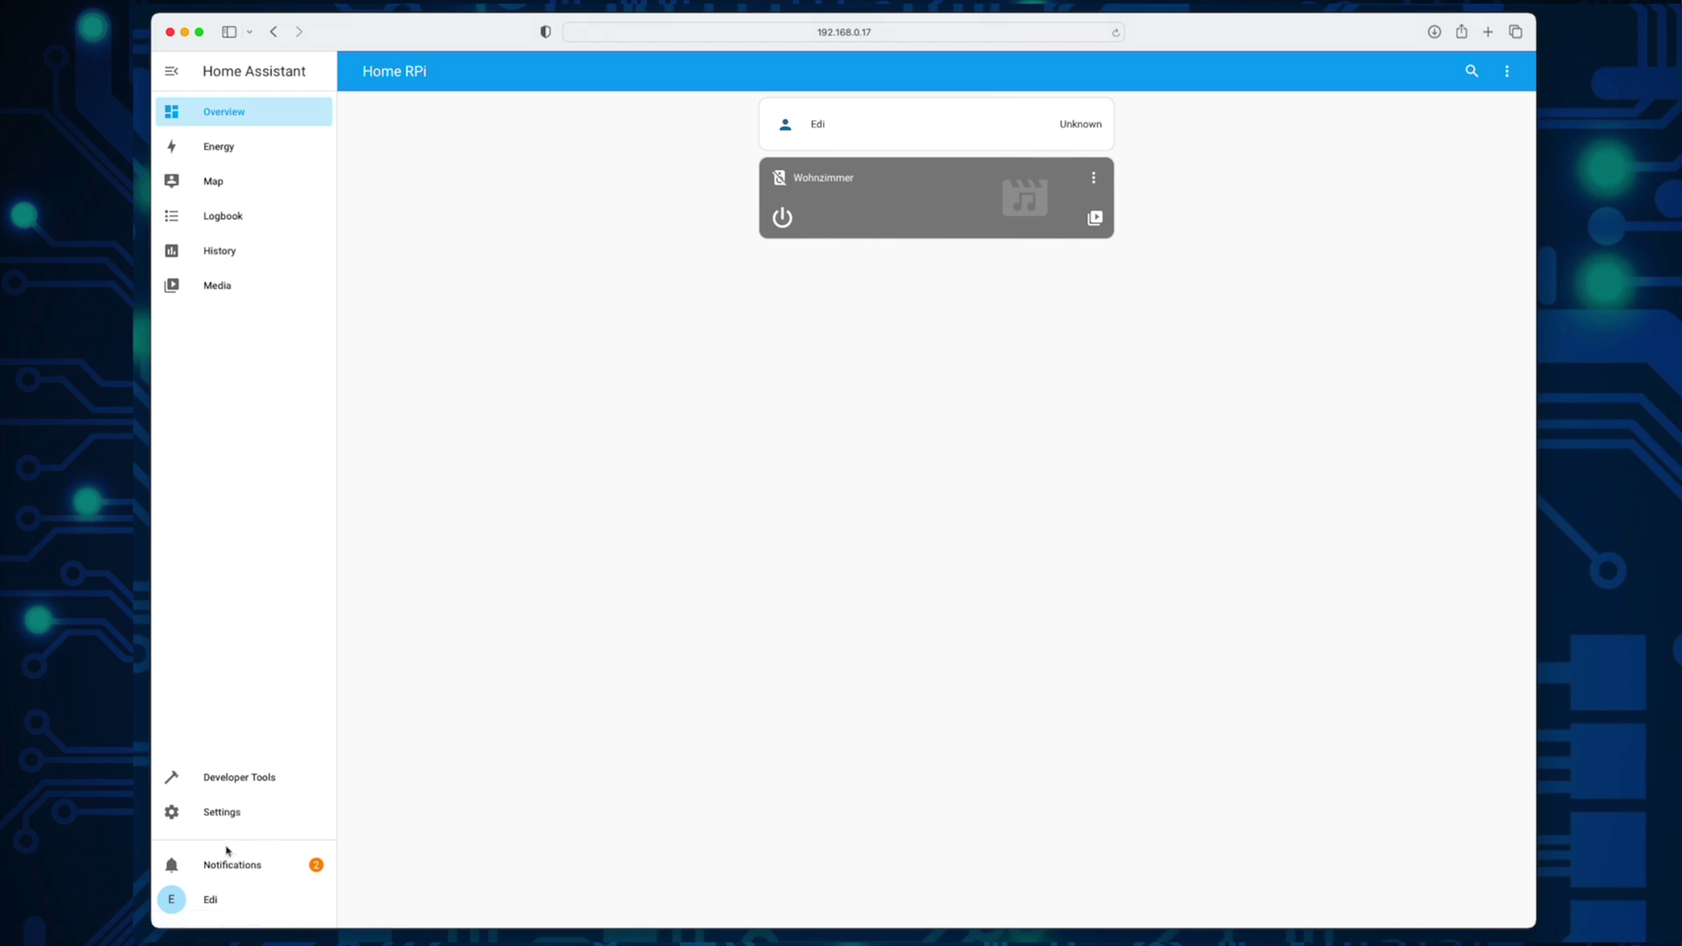
Step: Set the profile language to Deutsch and switch on Erweiterter Modus
click(228, 904)
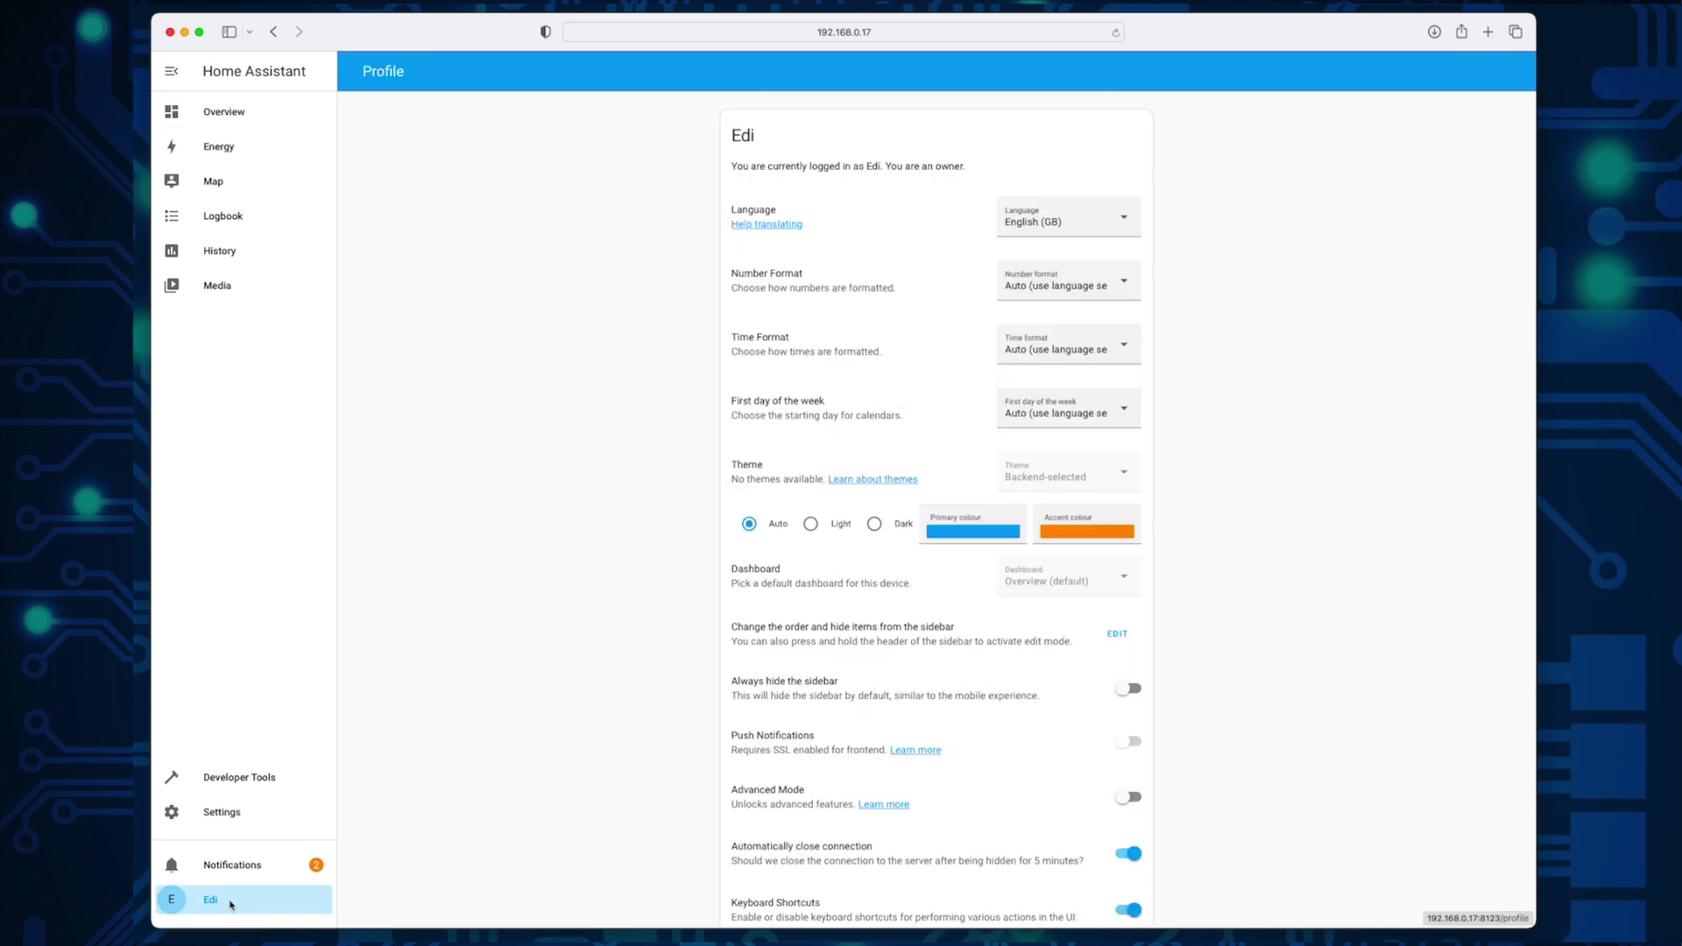
click(1129, 218)
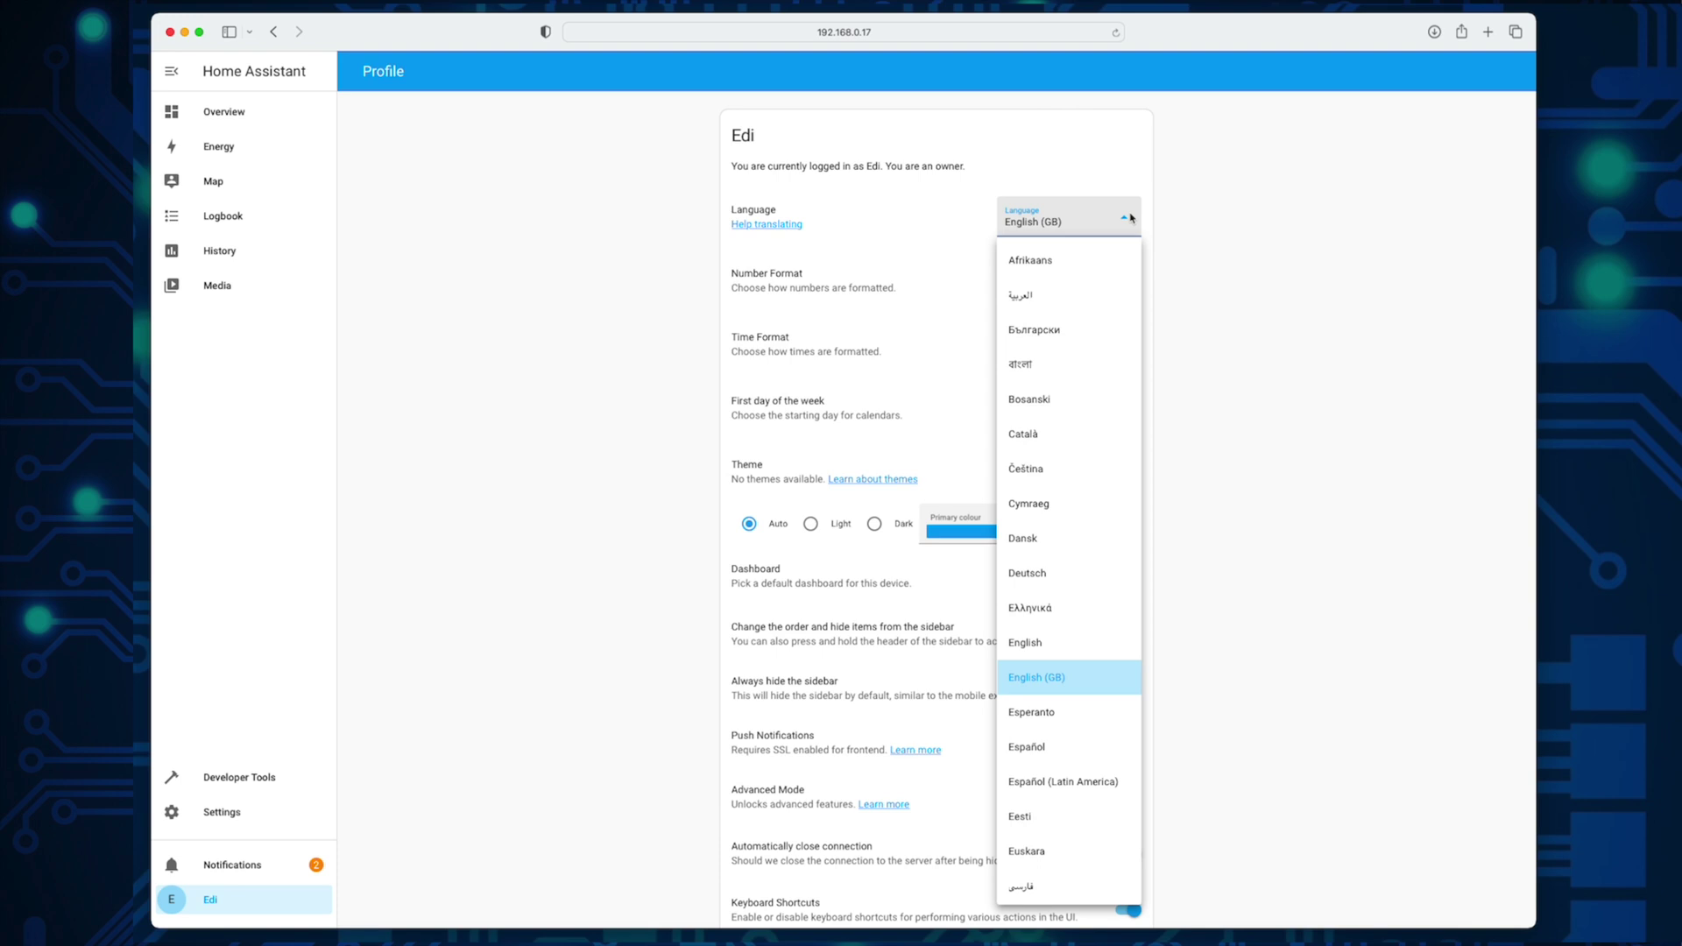
click(1039, 574)
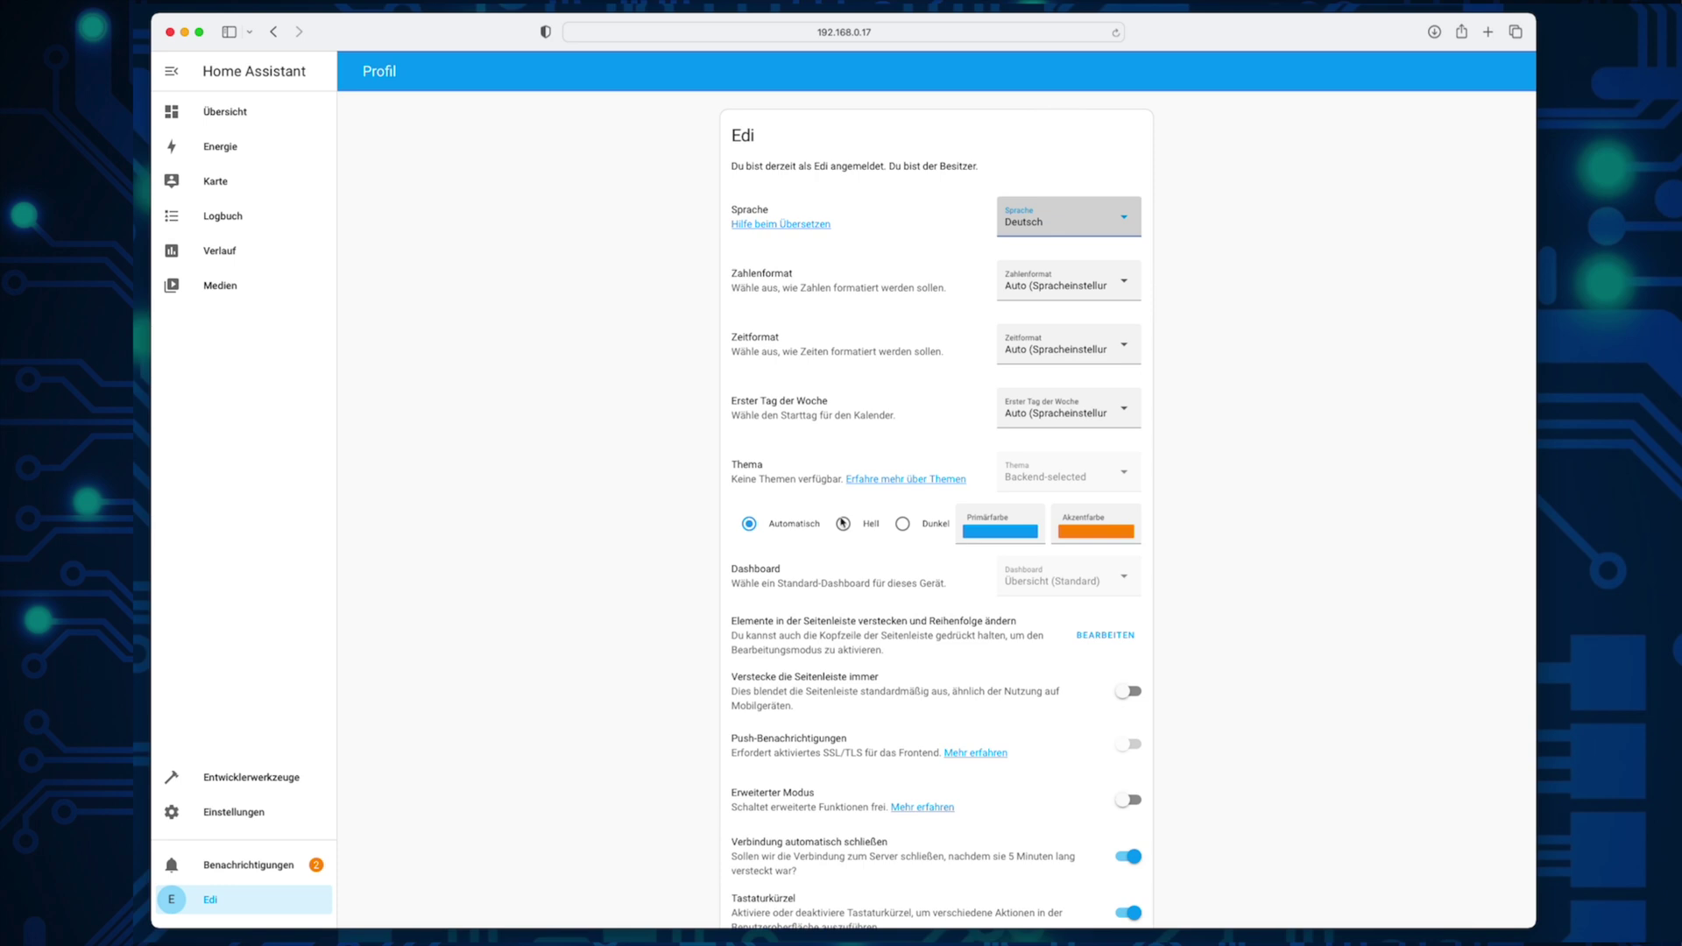
scroll(615, 623, down, 5)
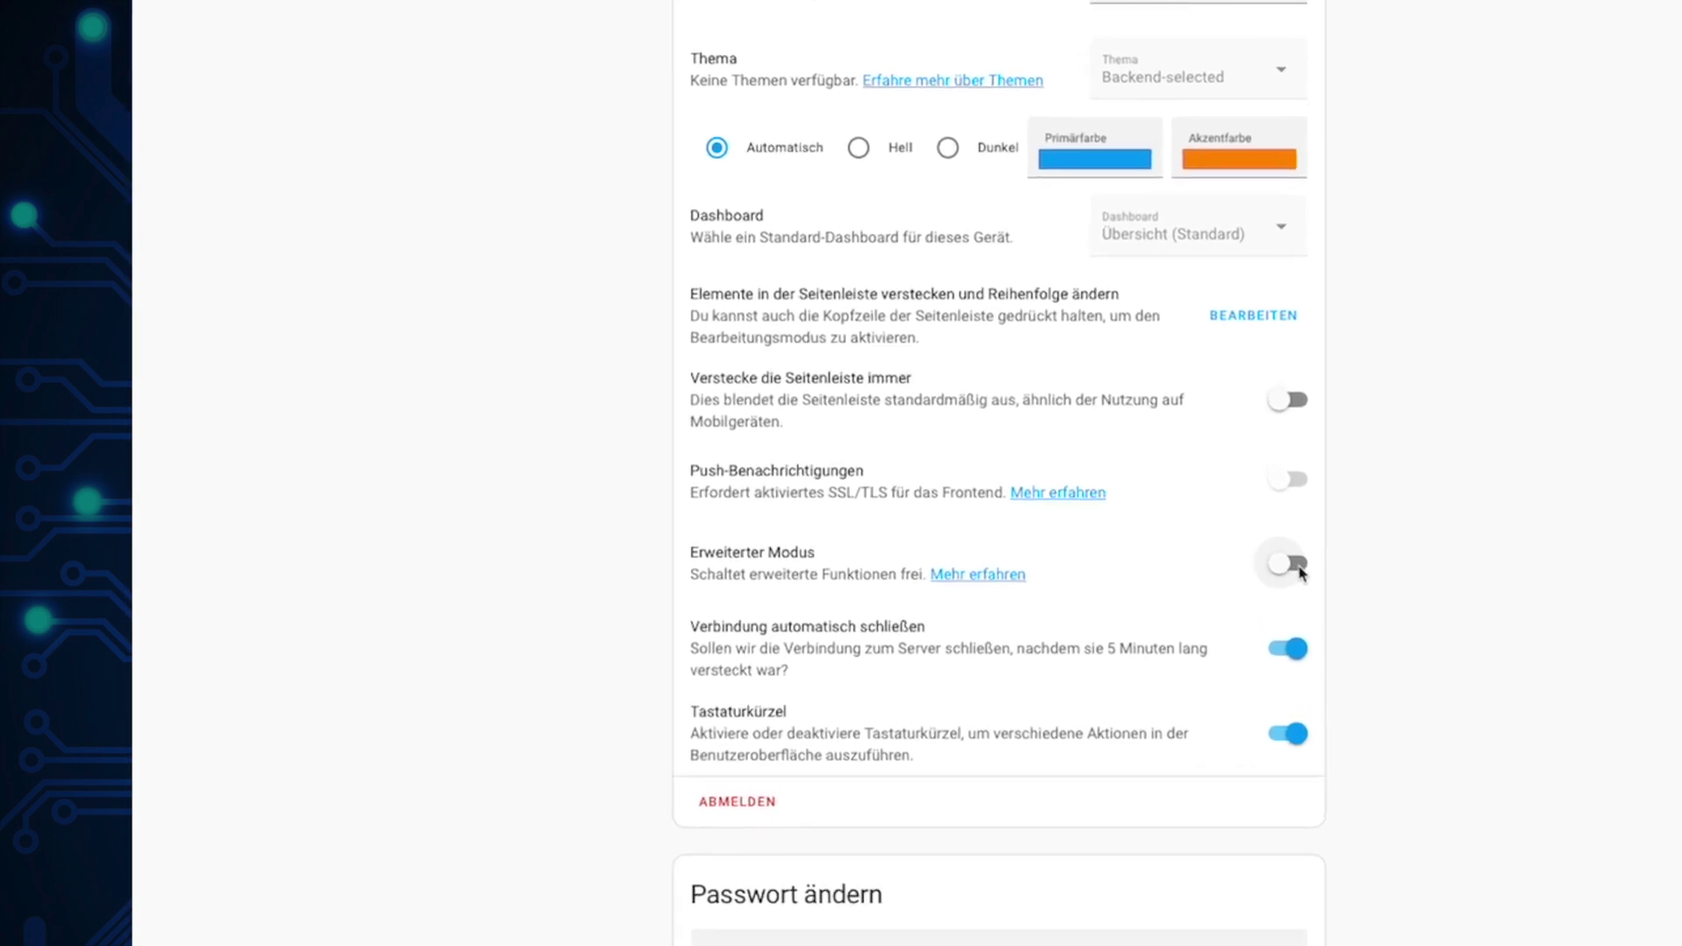
click(1423, 523)
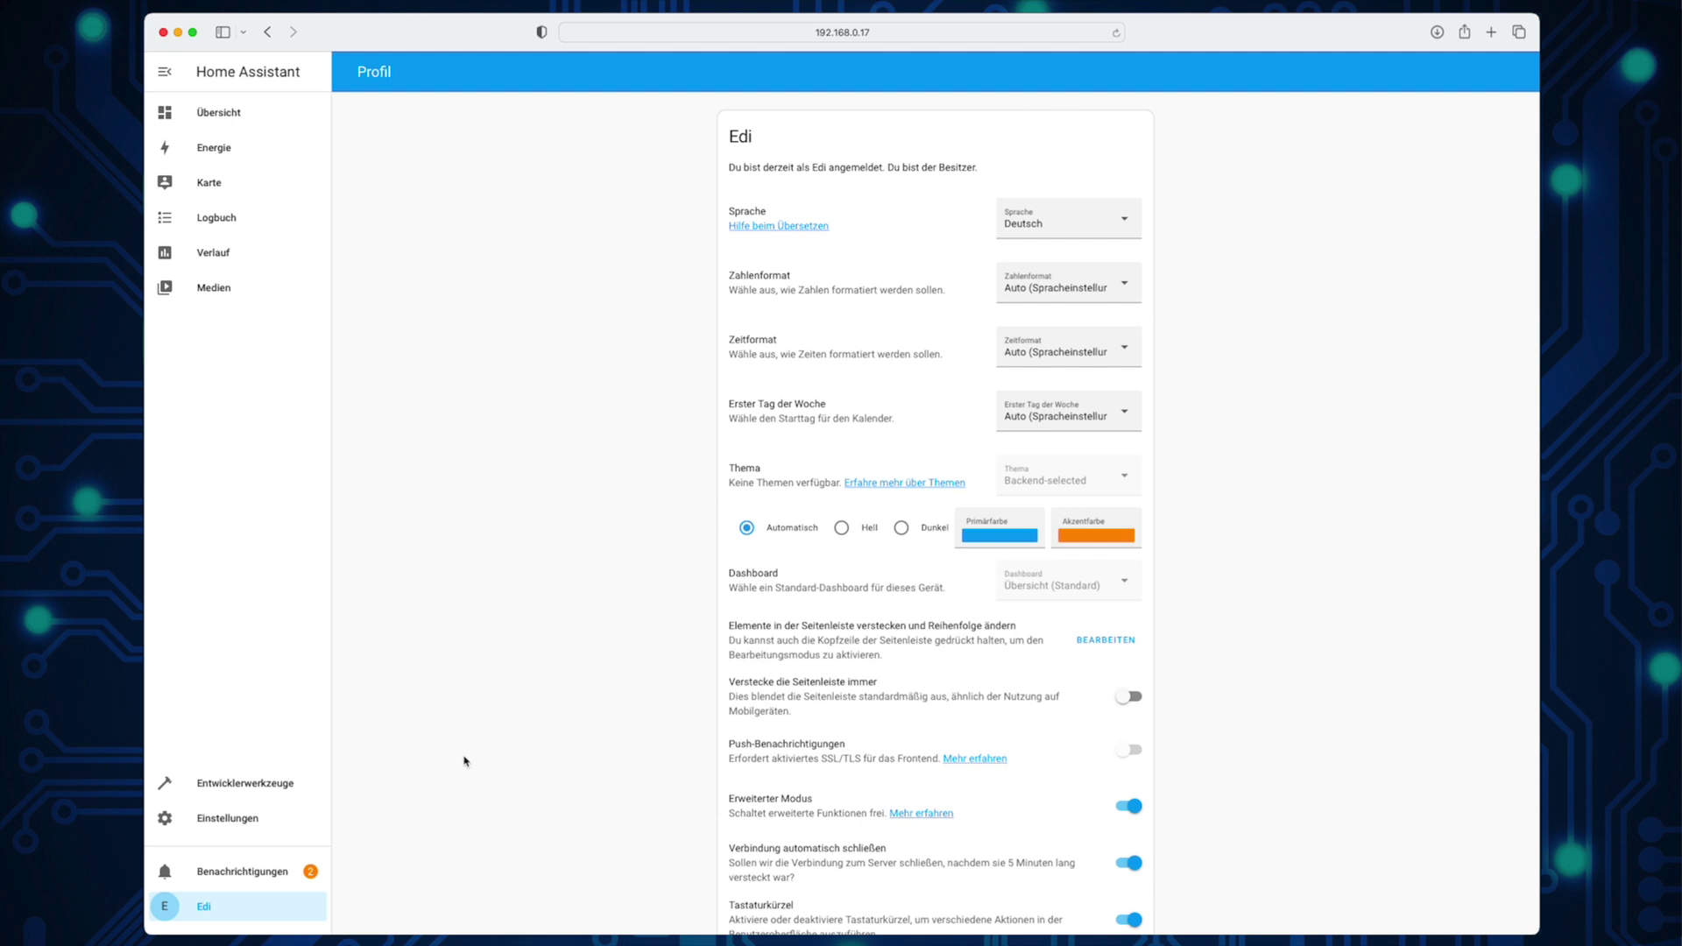
click(247, 820)
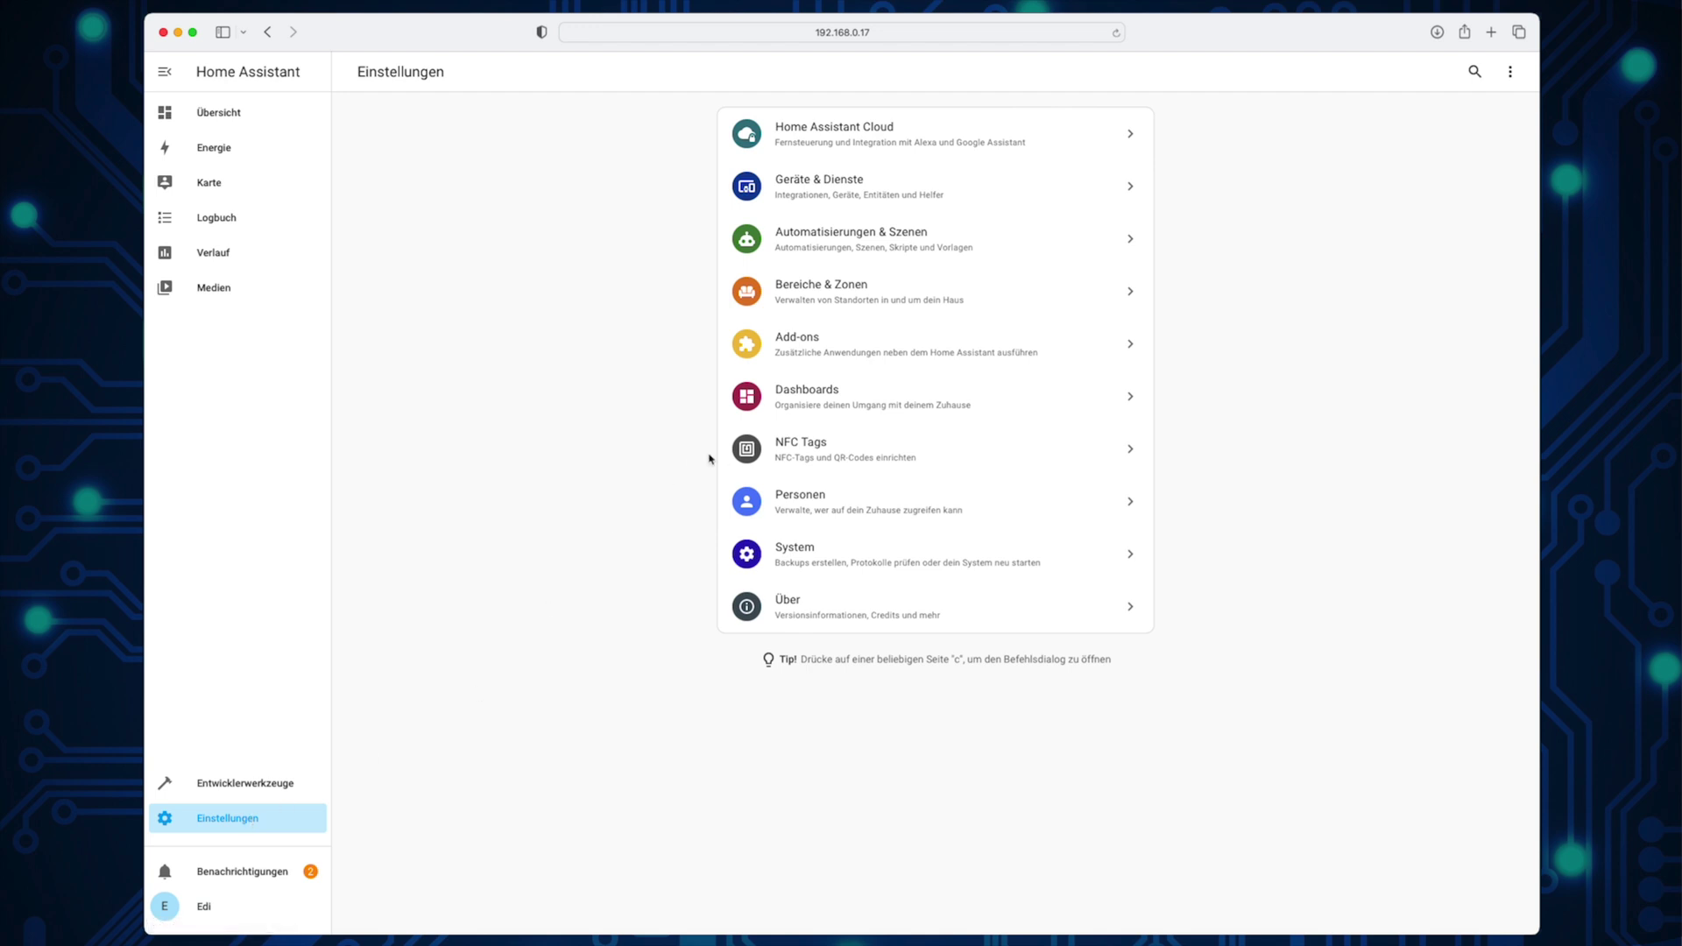
Step: Install Mosquitto broker from the Add-on Store, enable Watchdog, and start it
click(840, 352)
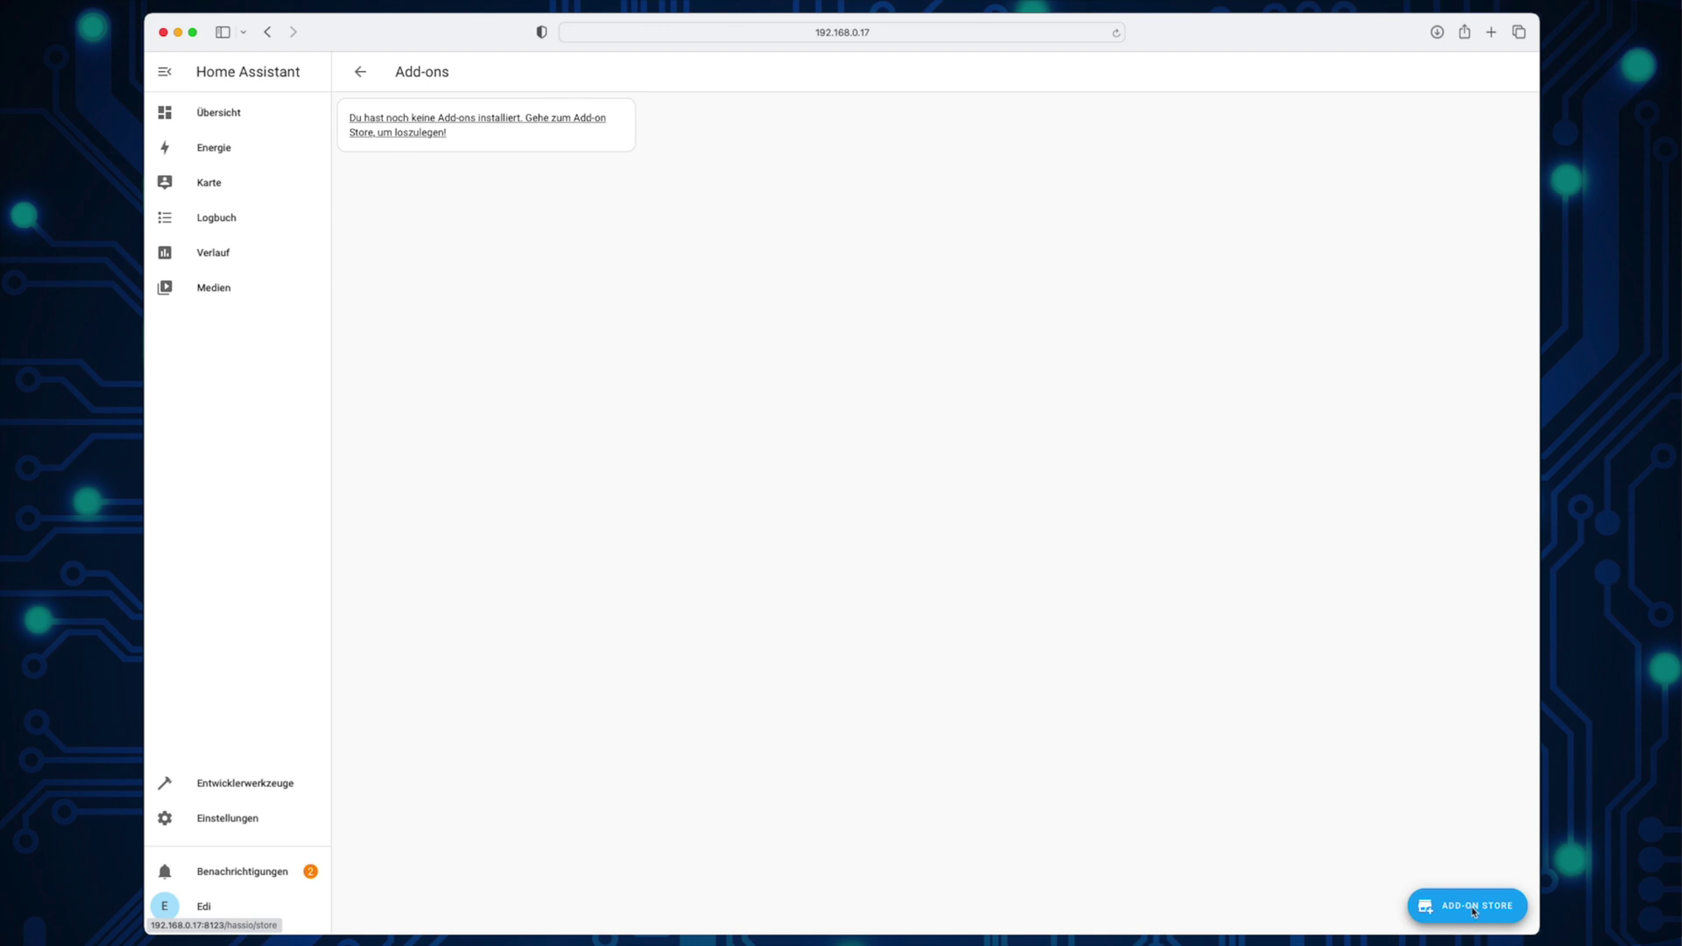
click(1477, 912)
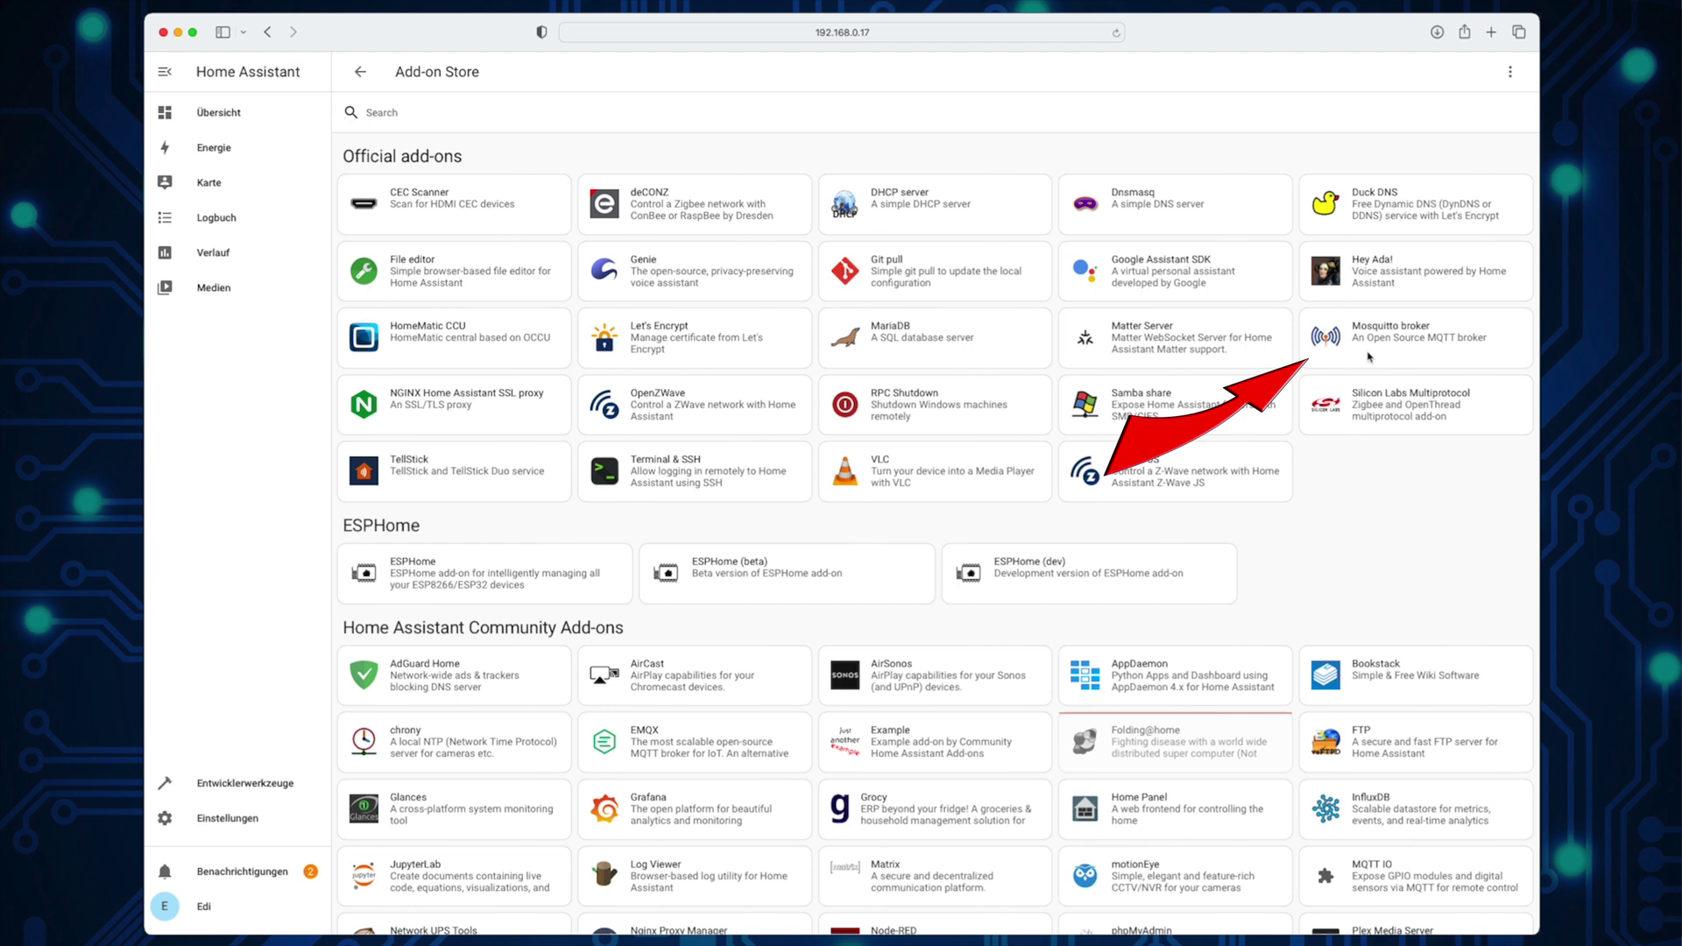
click(1369, 357)
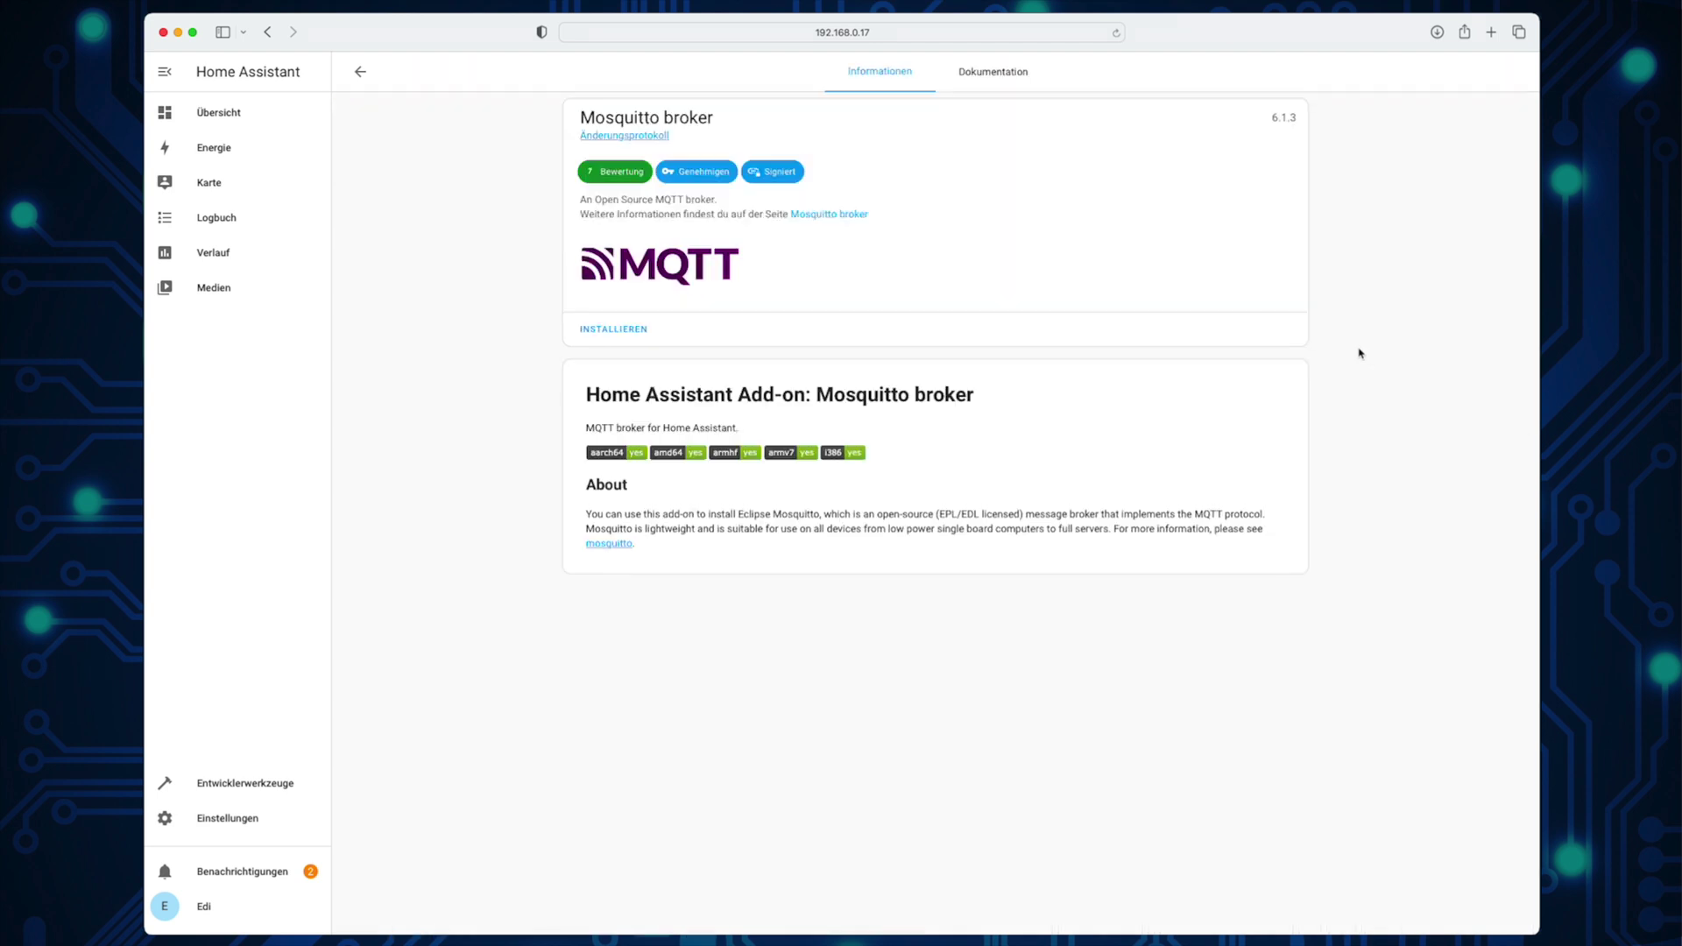
click(631, 330)
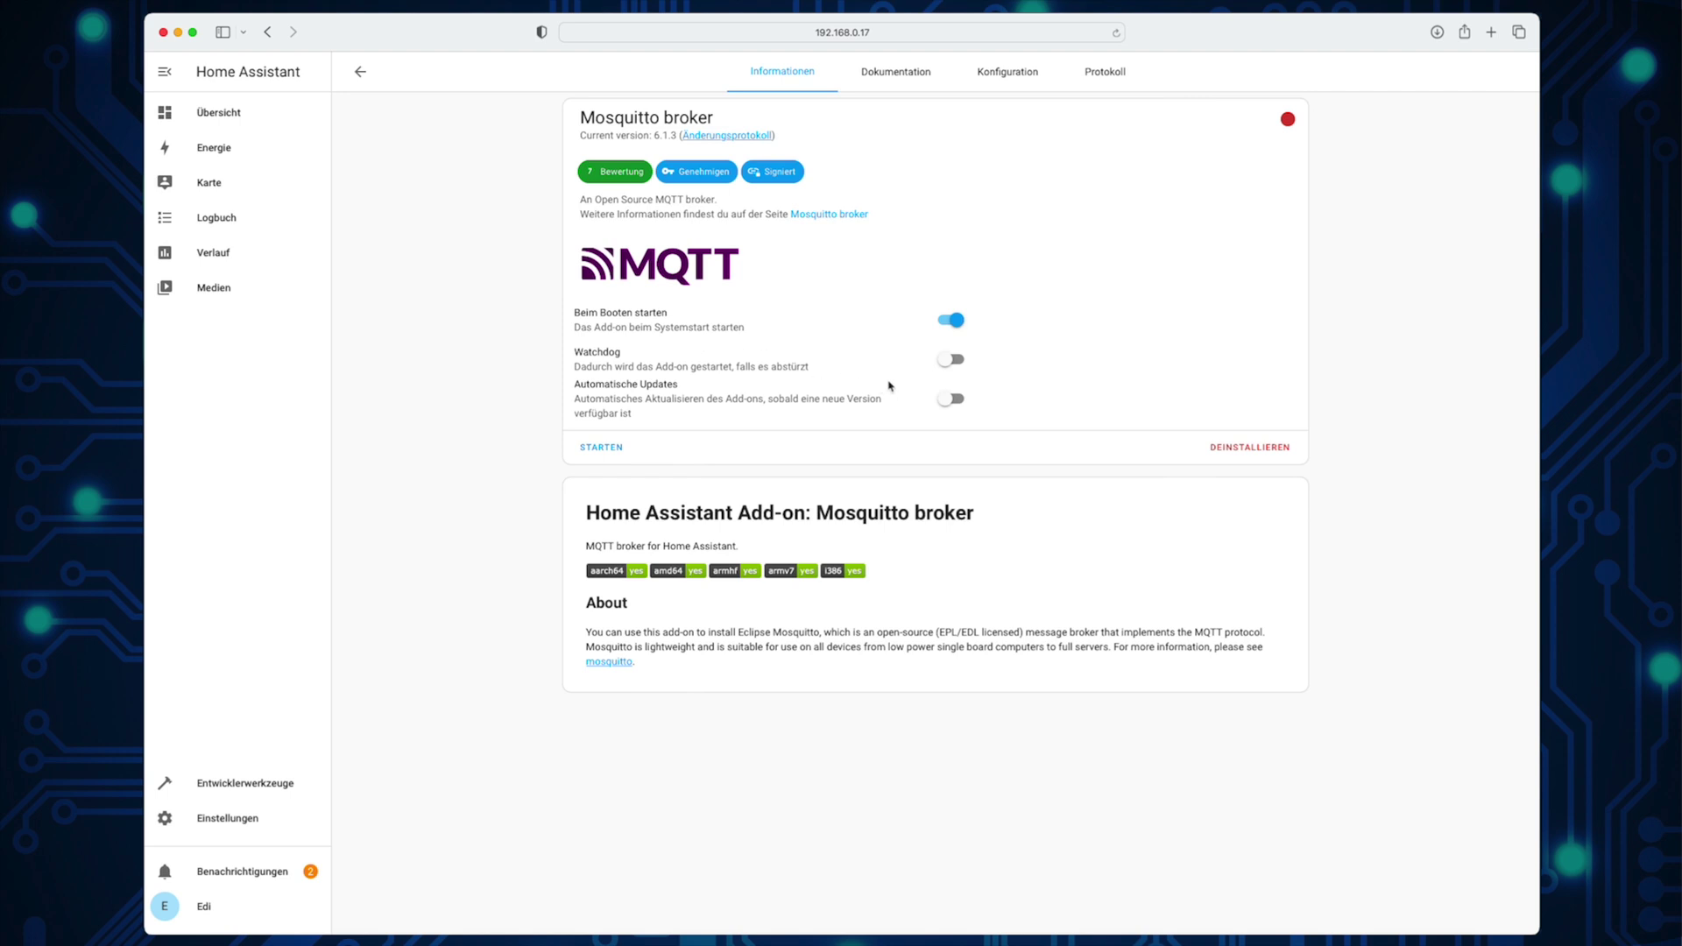
click(949, 361)
click(600, 449)
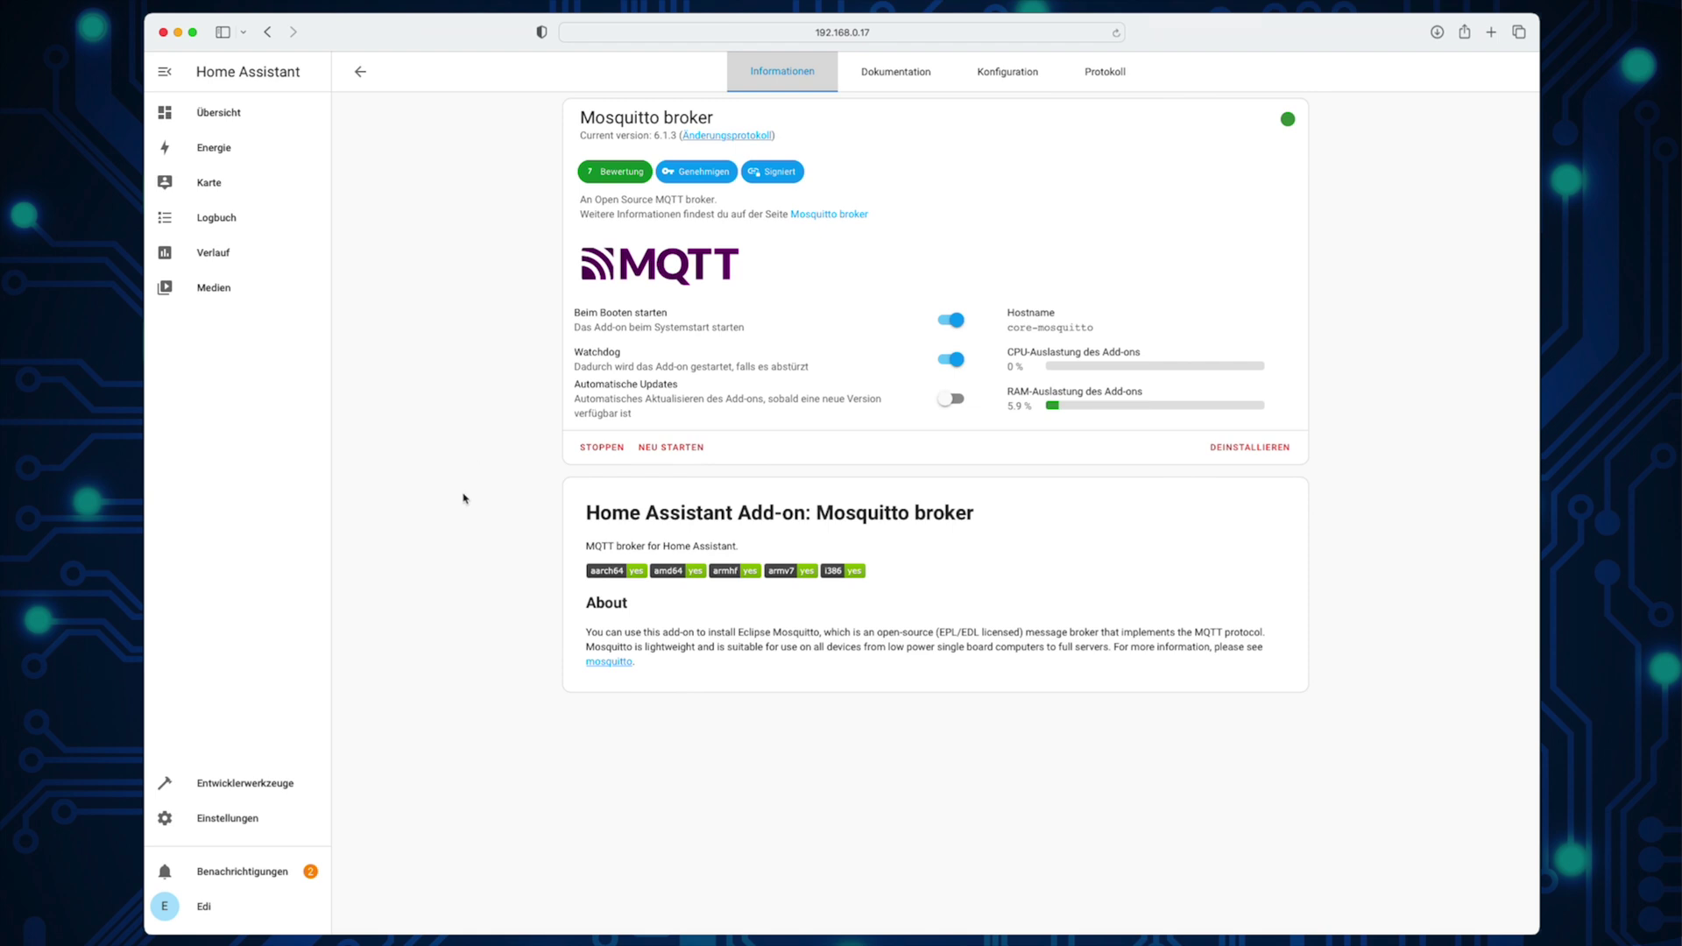
click(220, 816)
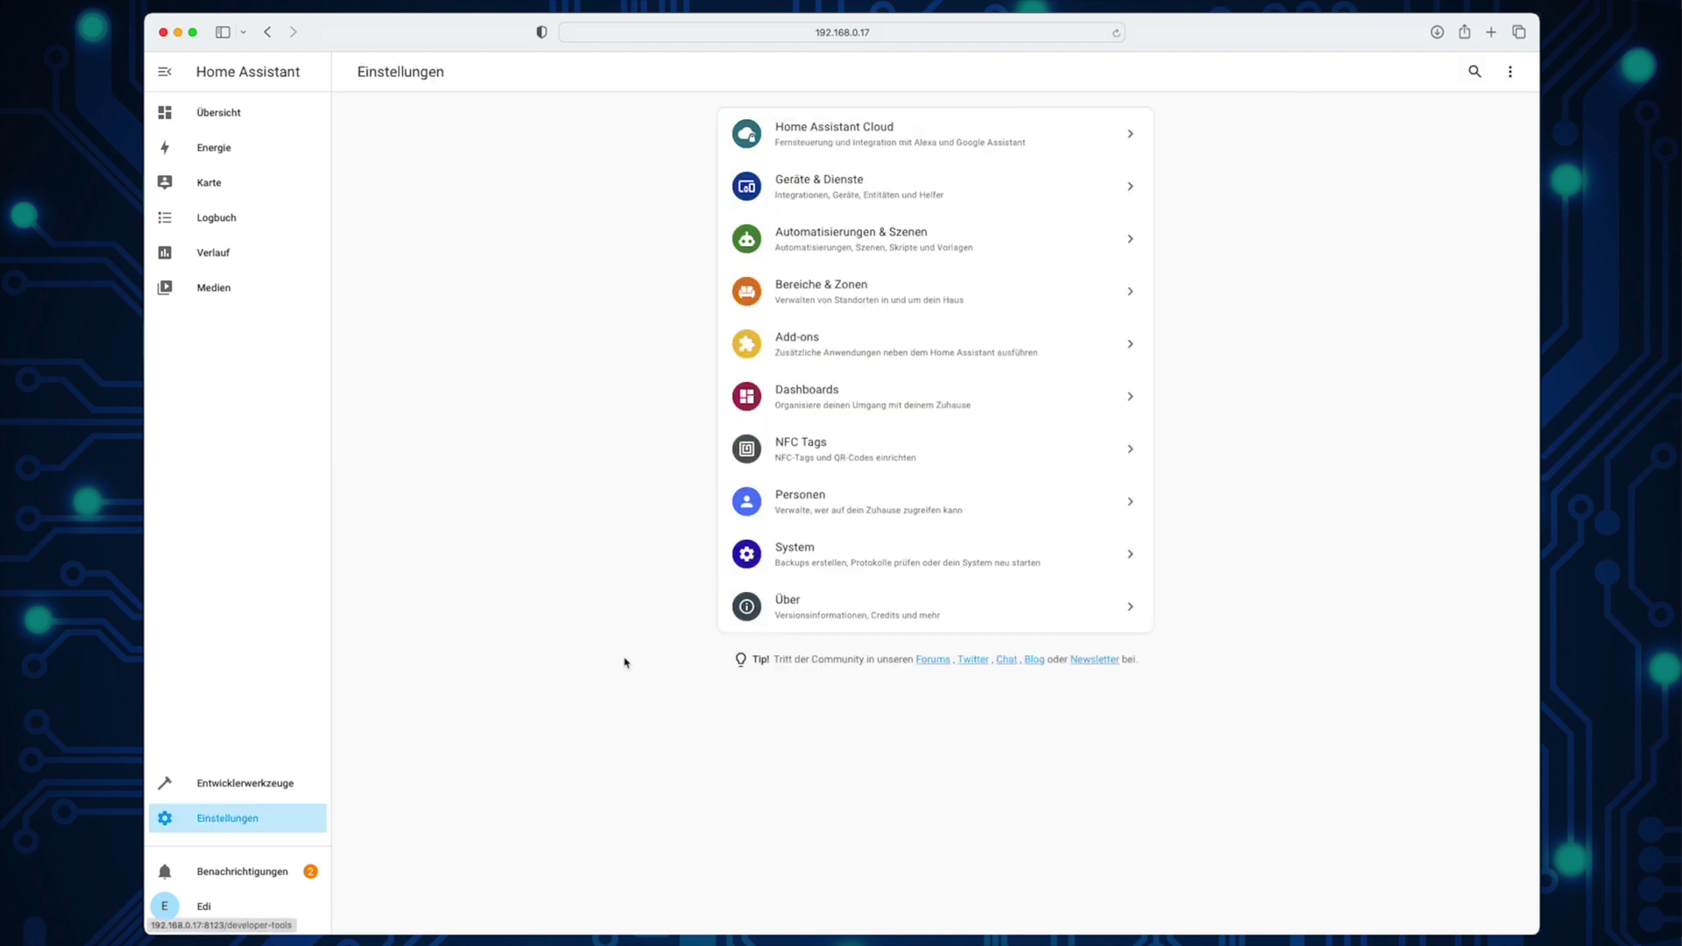
Step: Add a new user named MQTT_user with username mqtt_user
click(908, 514)
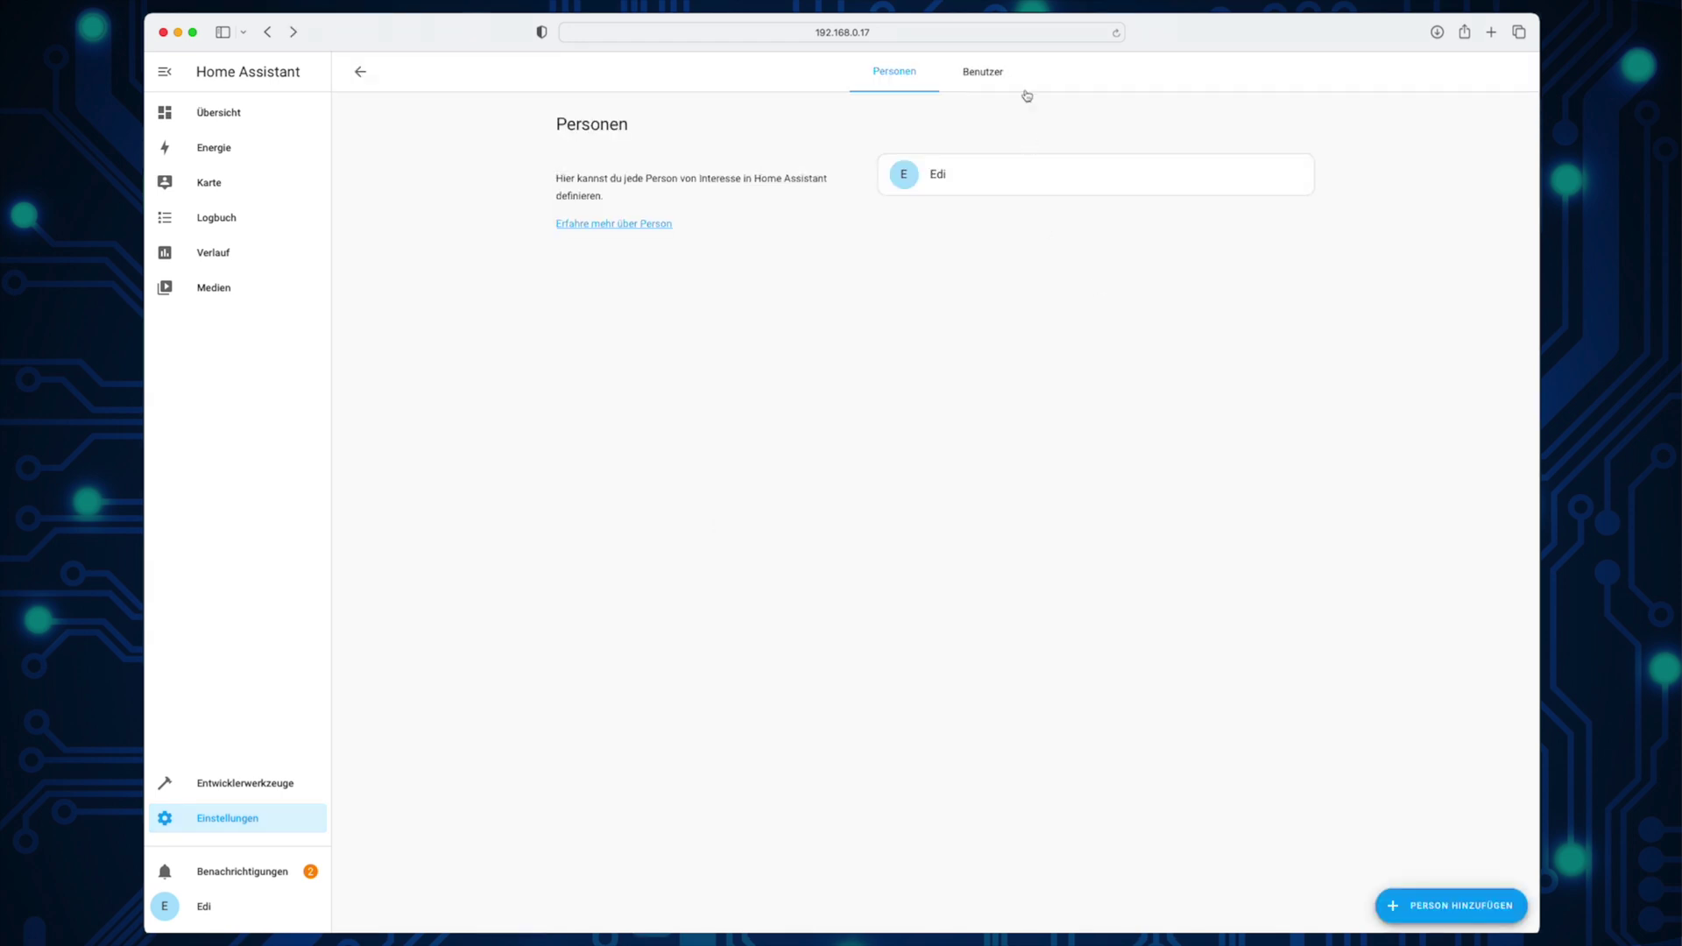
click(999, 76)
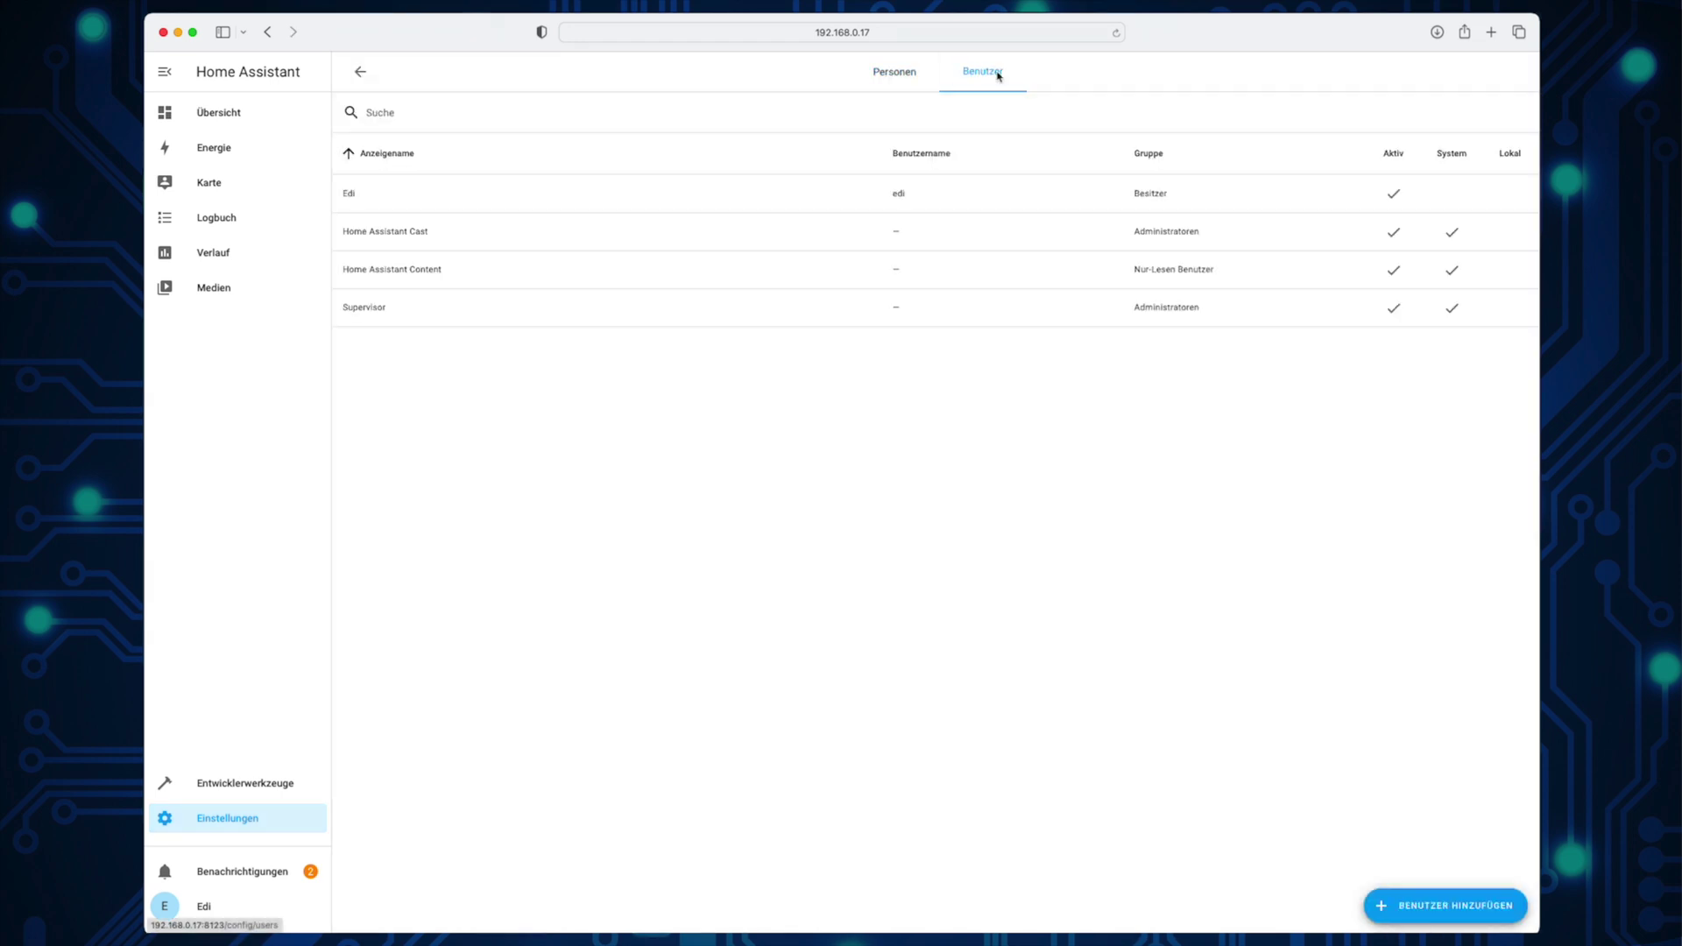
click(1461, 910)
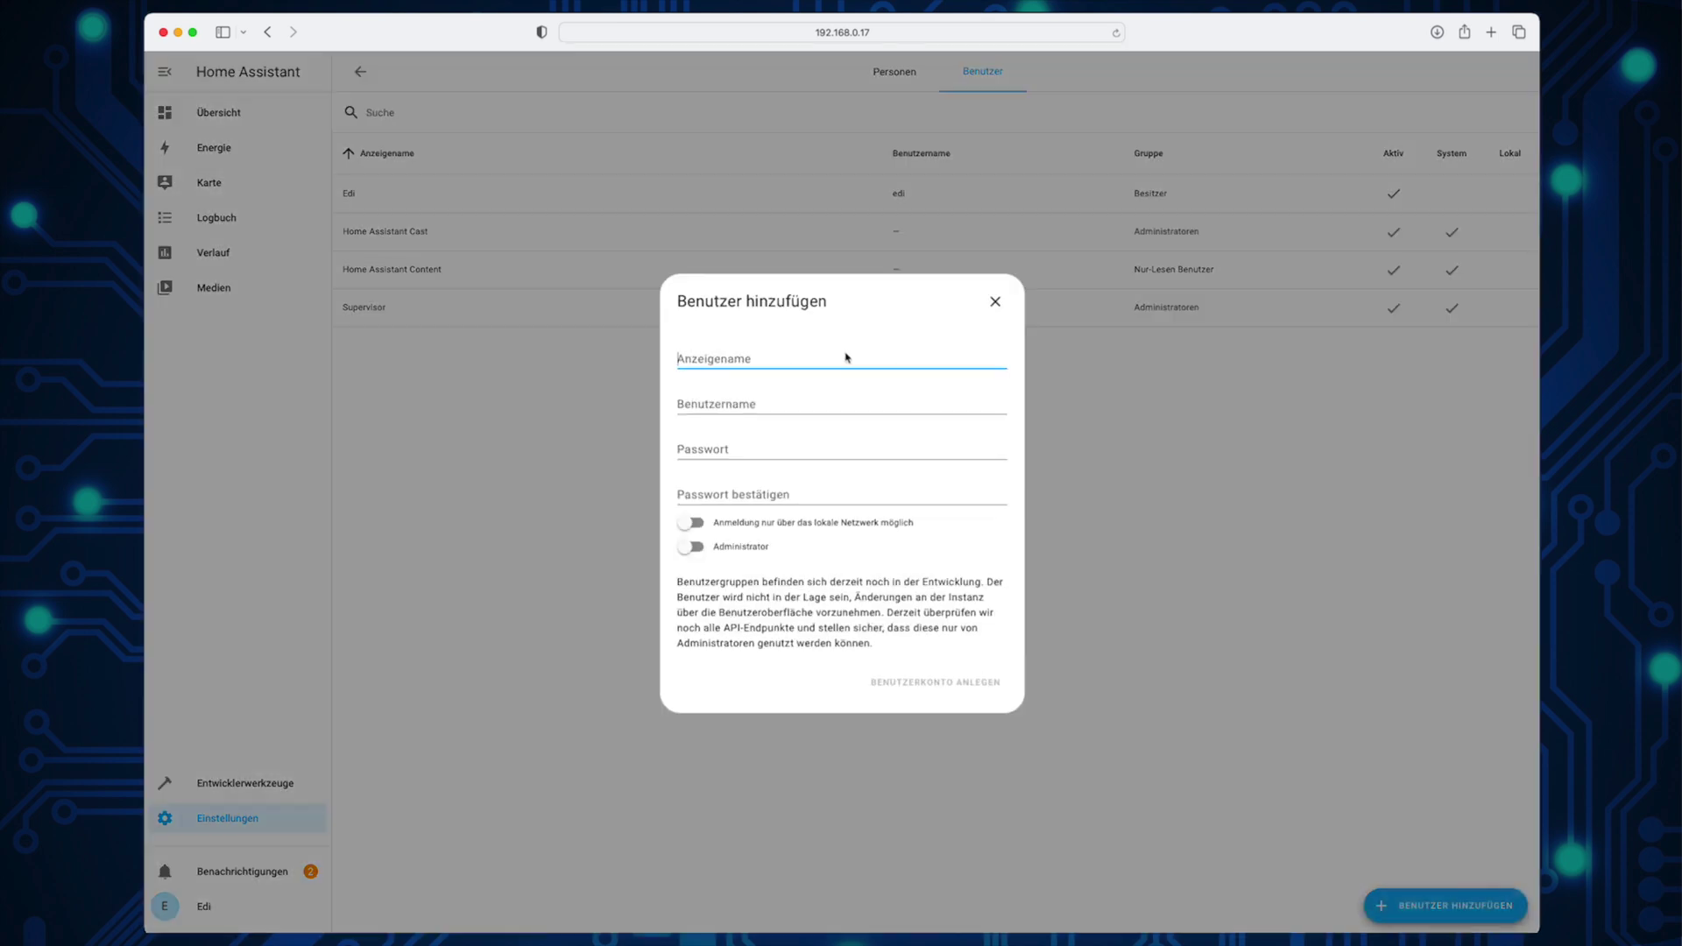
text(MQTT_user)
key(Tab)
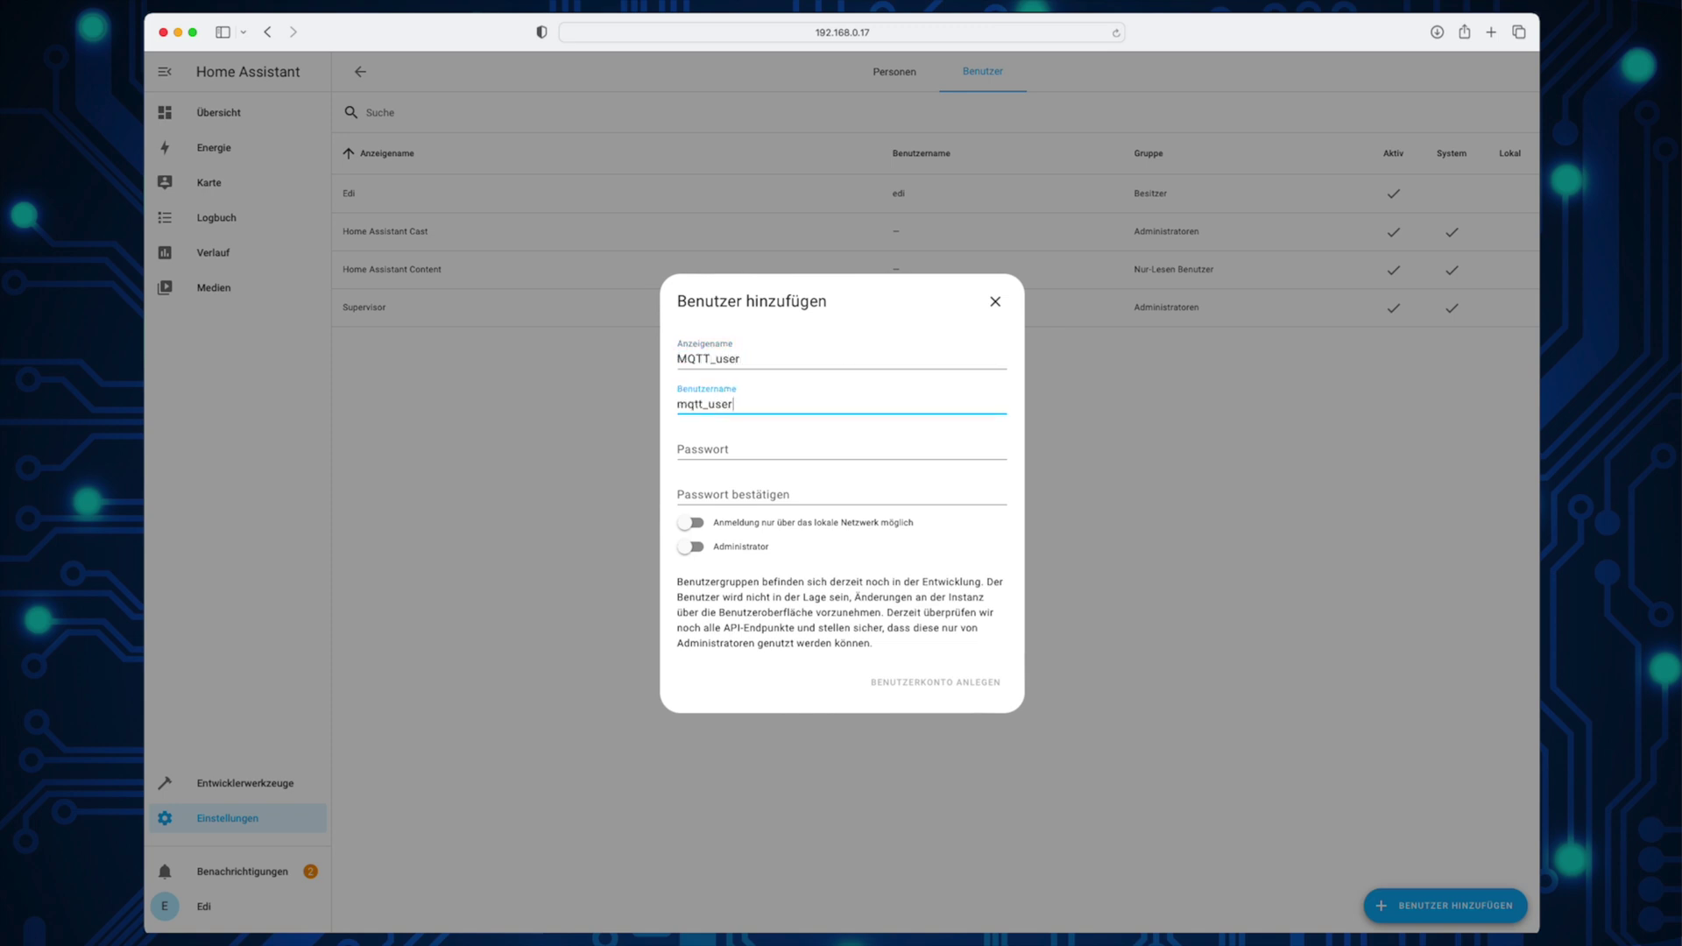
Step: Set and confirm the user's password, allow local-network login only, and create the account
click(810, 450)
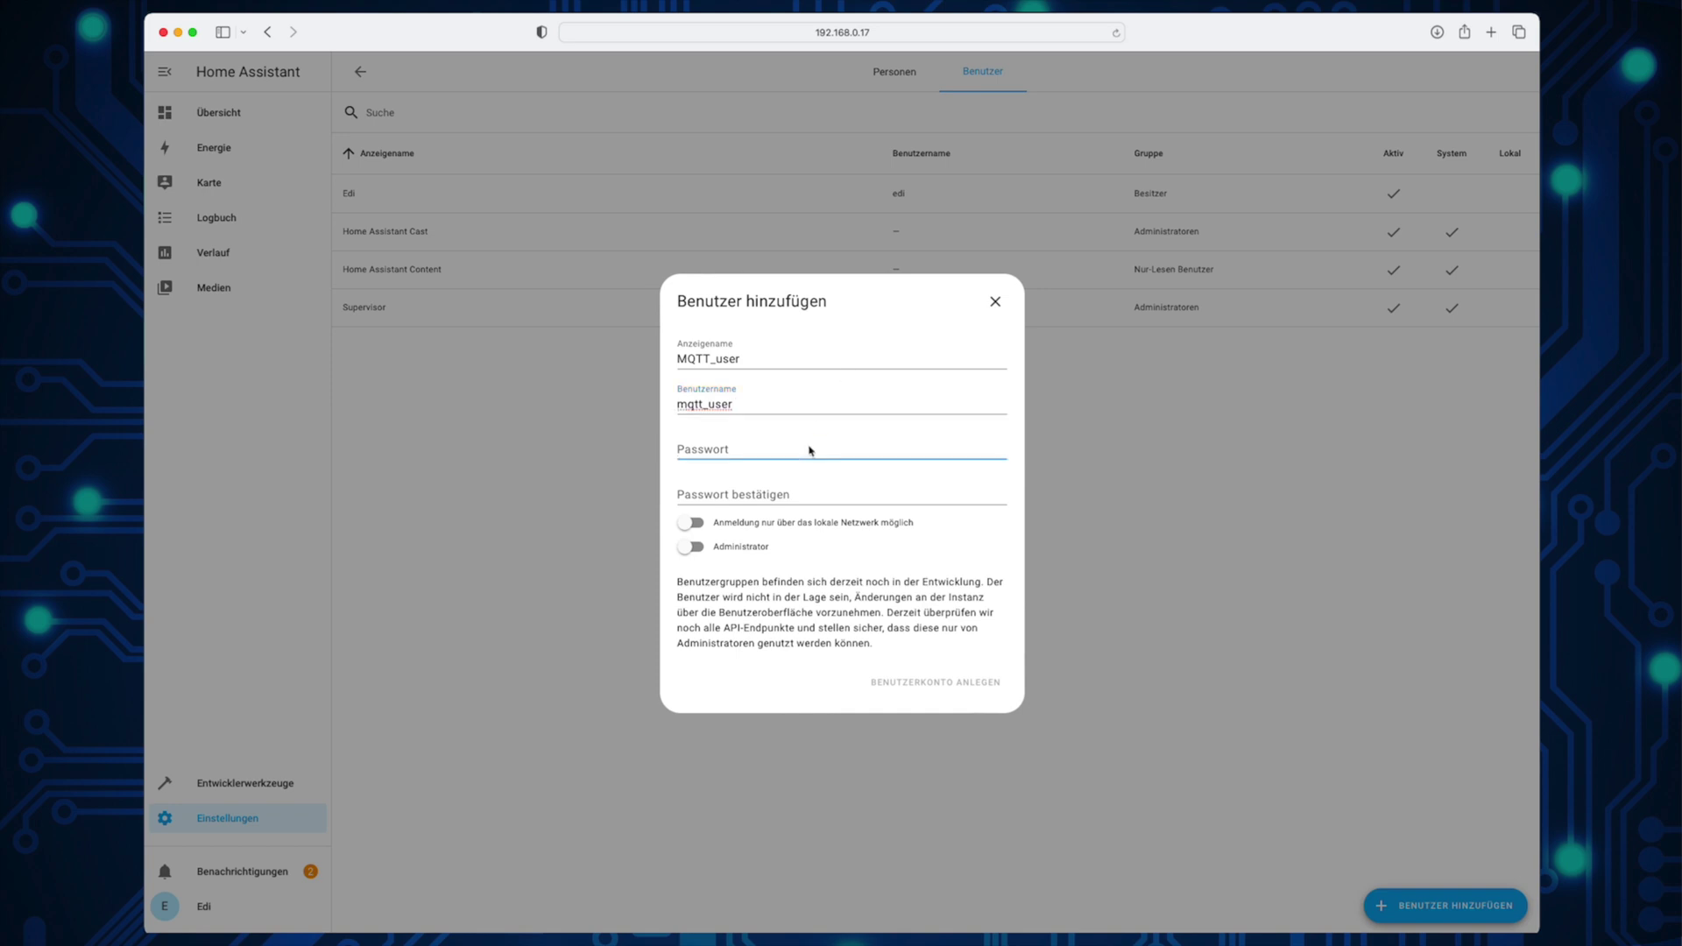
text(mqtt)
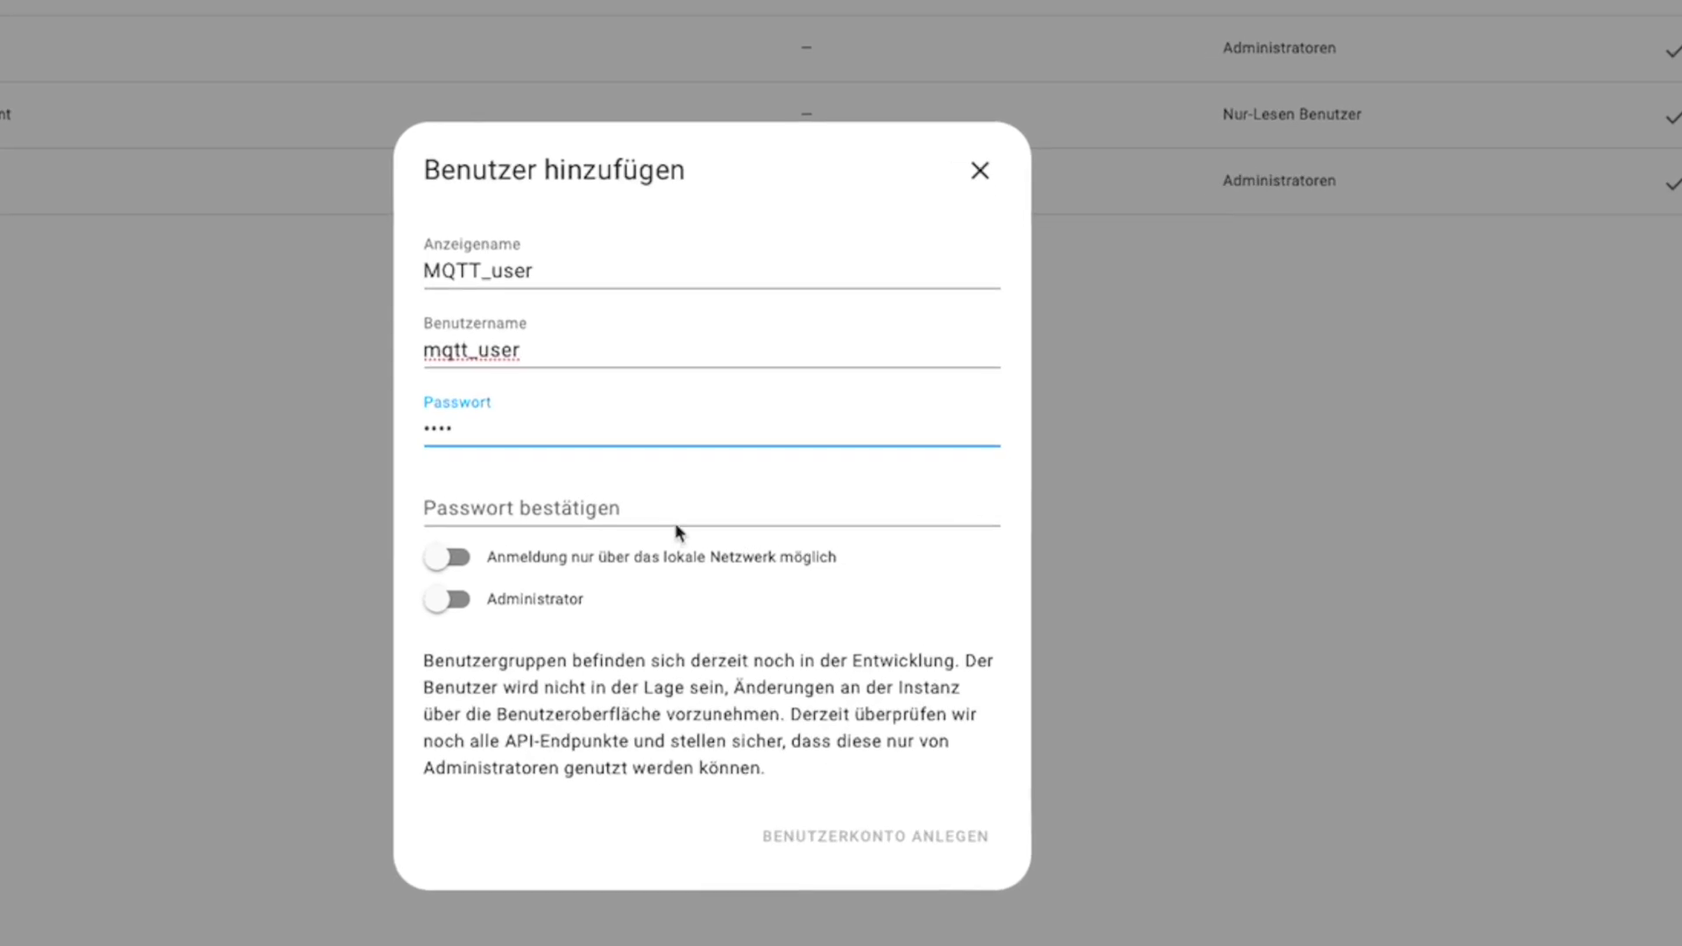
click(709, 520)
text(mqtt)
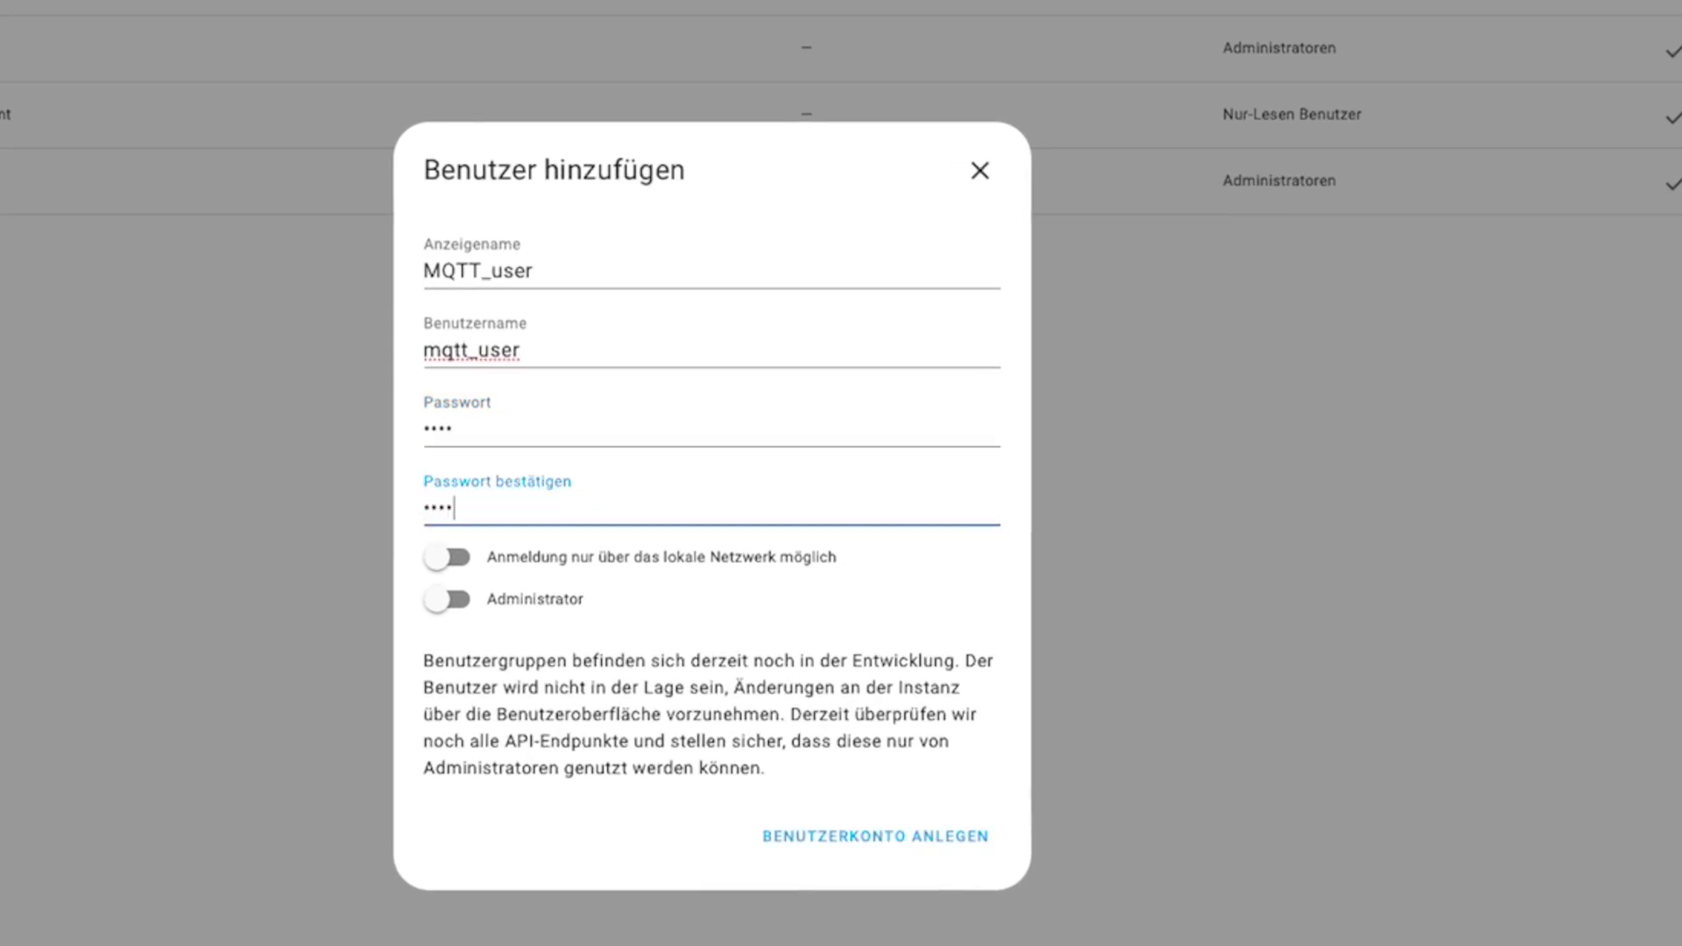
click(454, 559)
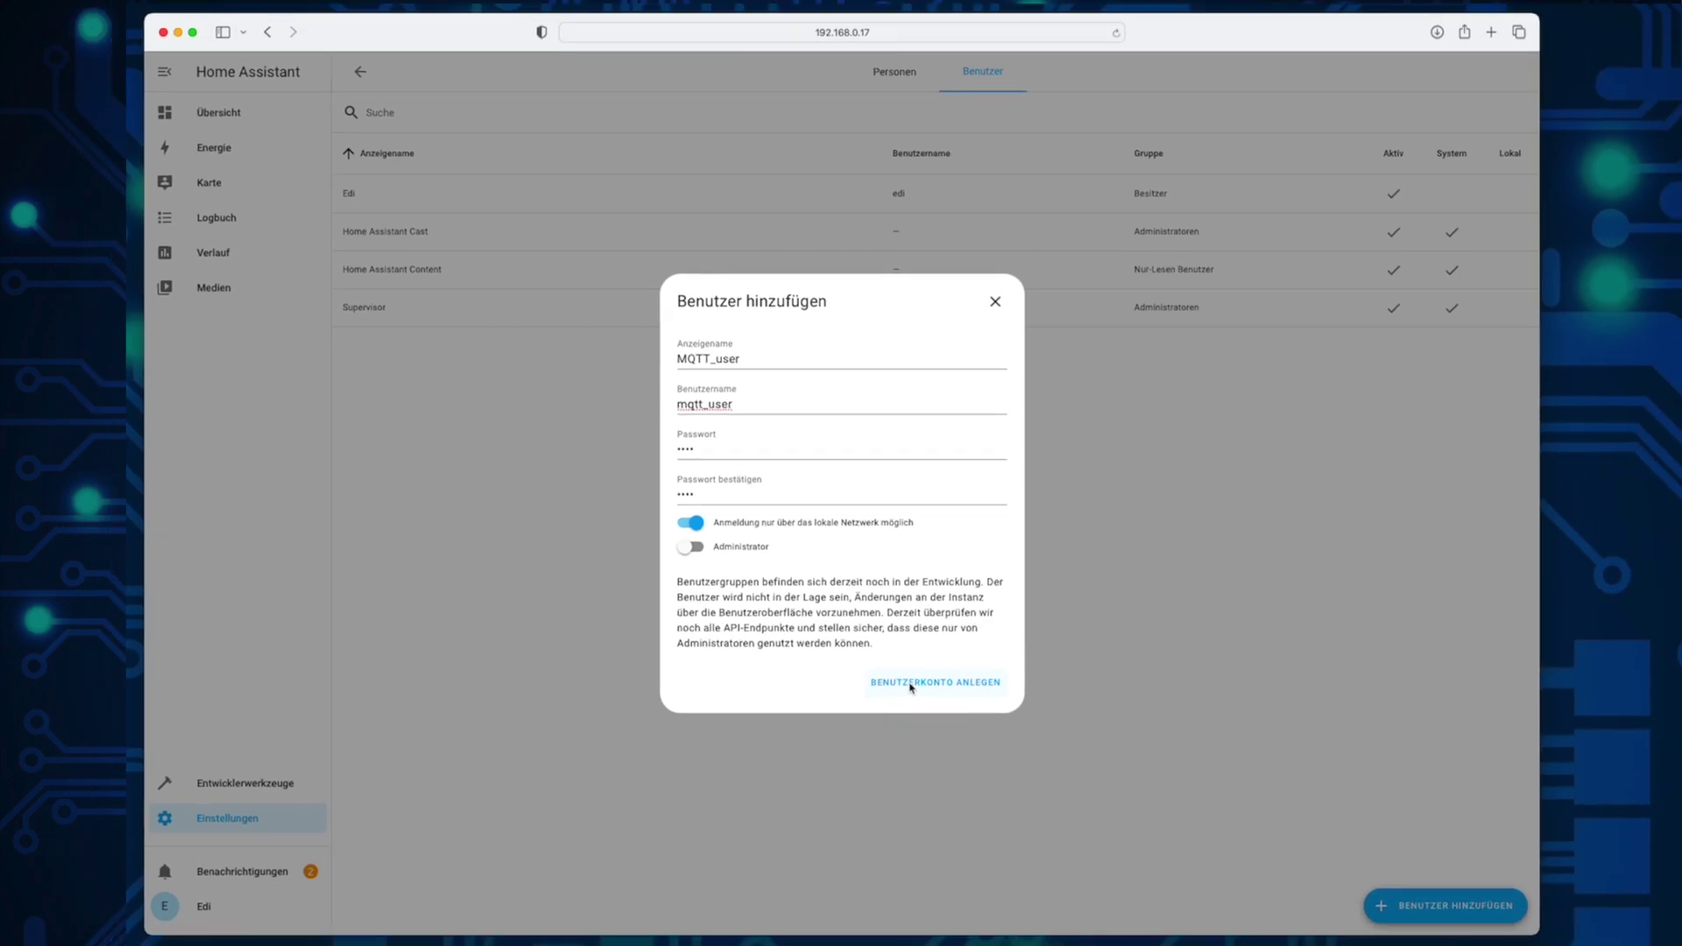
click(911, 684)
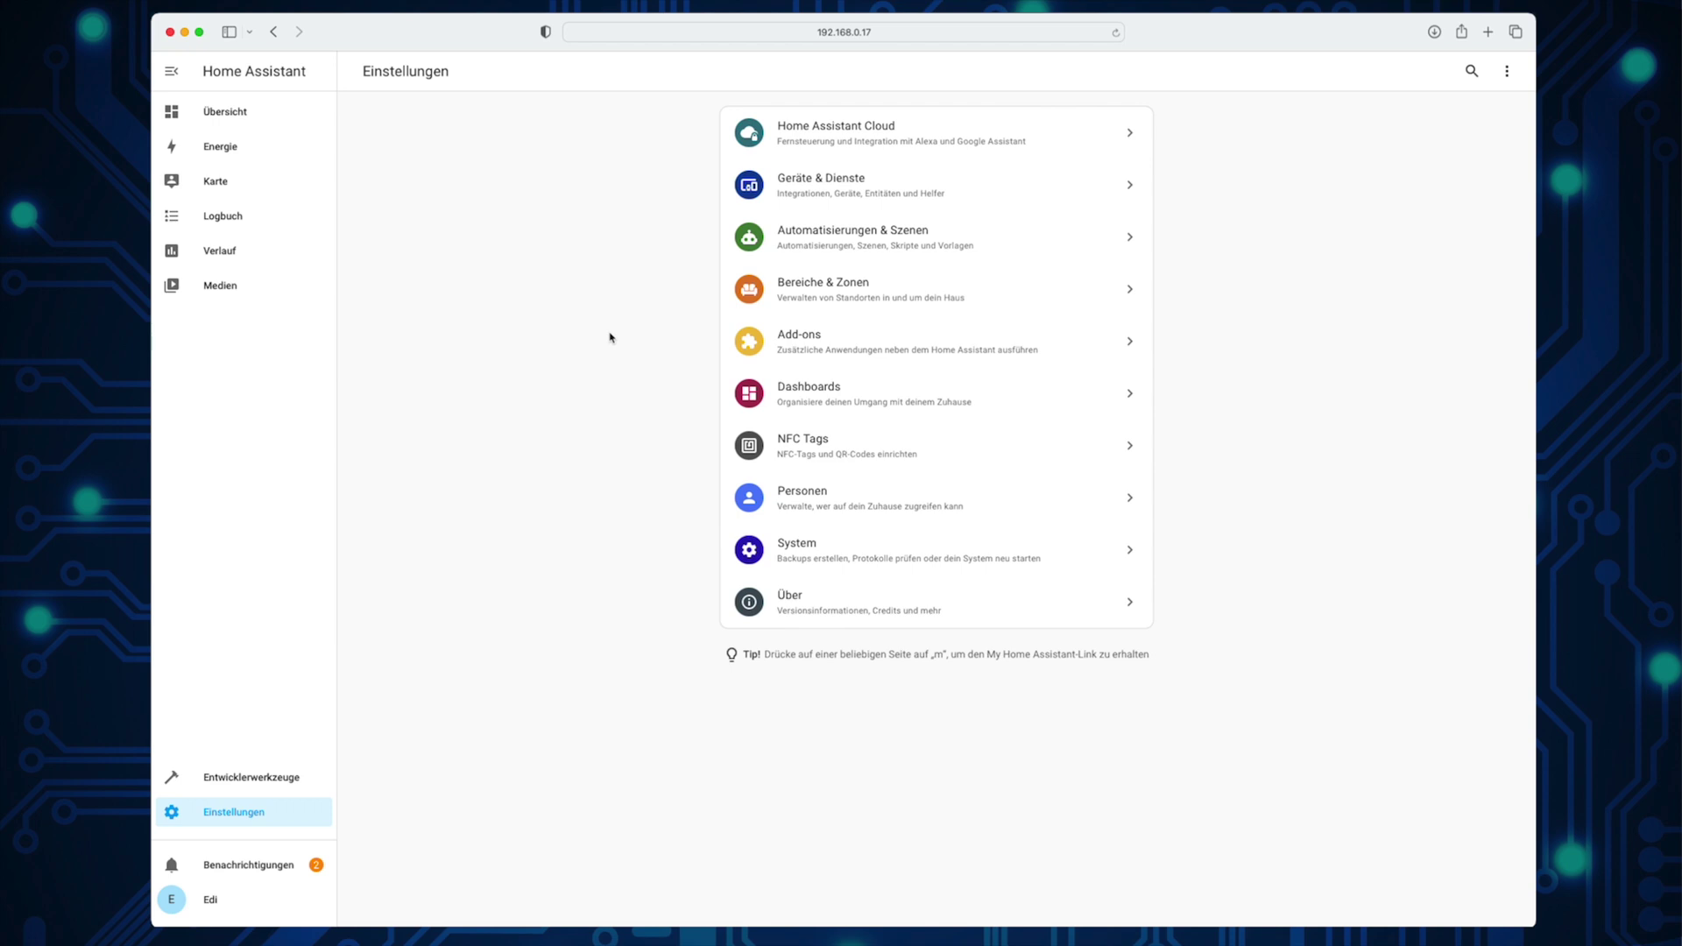
click(936, 198)
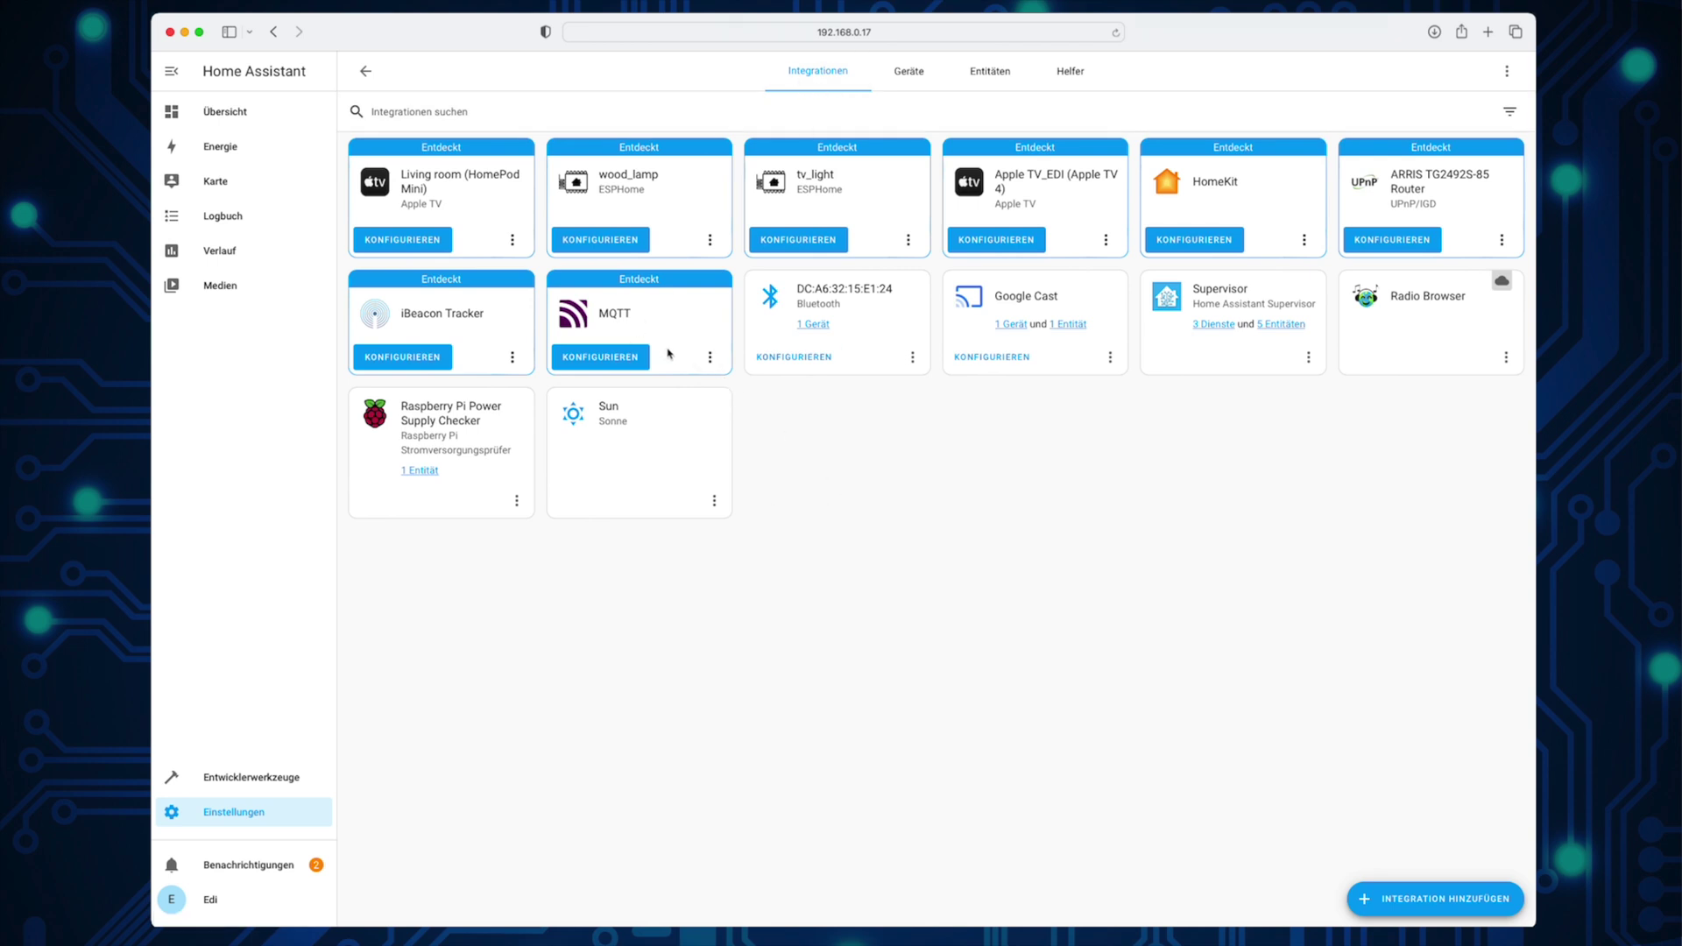
Step: Configure the discovered MQTT integration through the Mosquitto broker Supervisor add-on
click(623, 359)
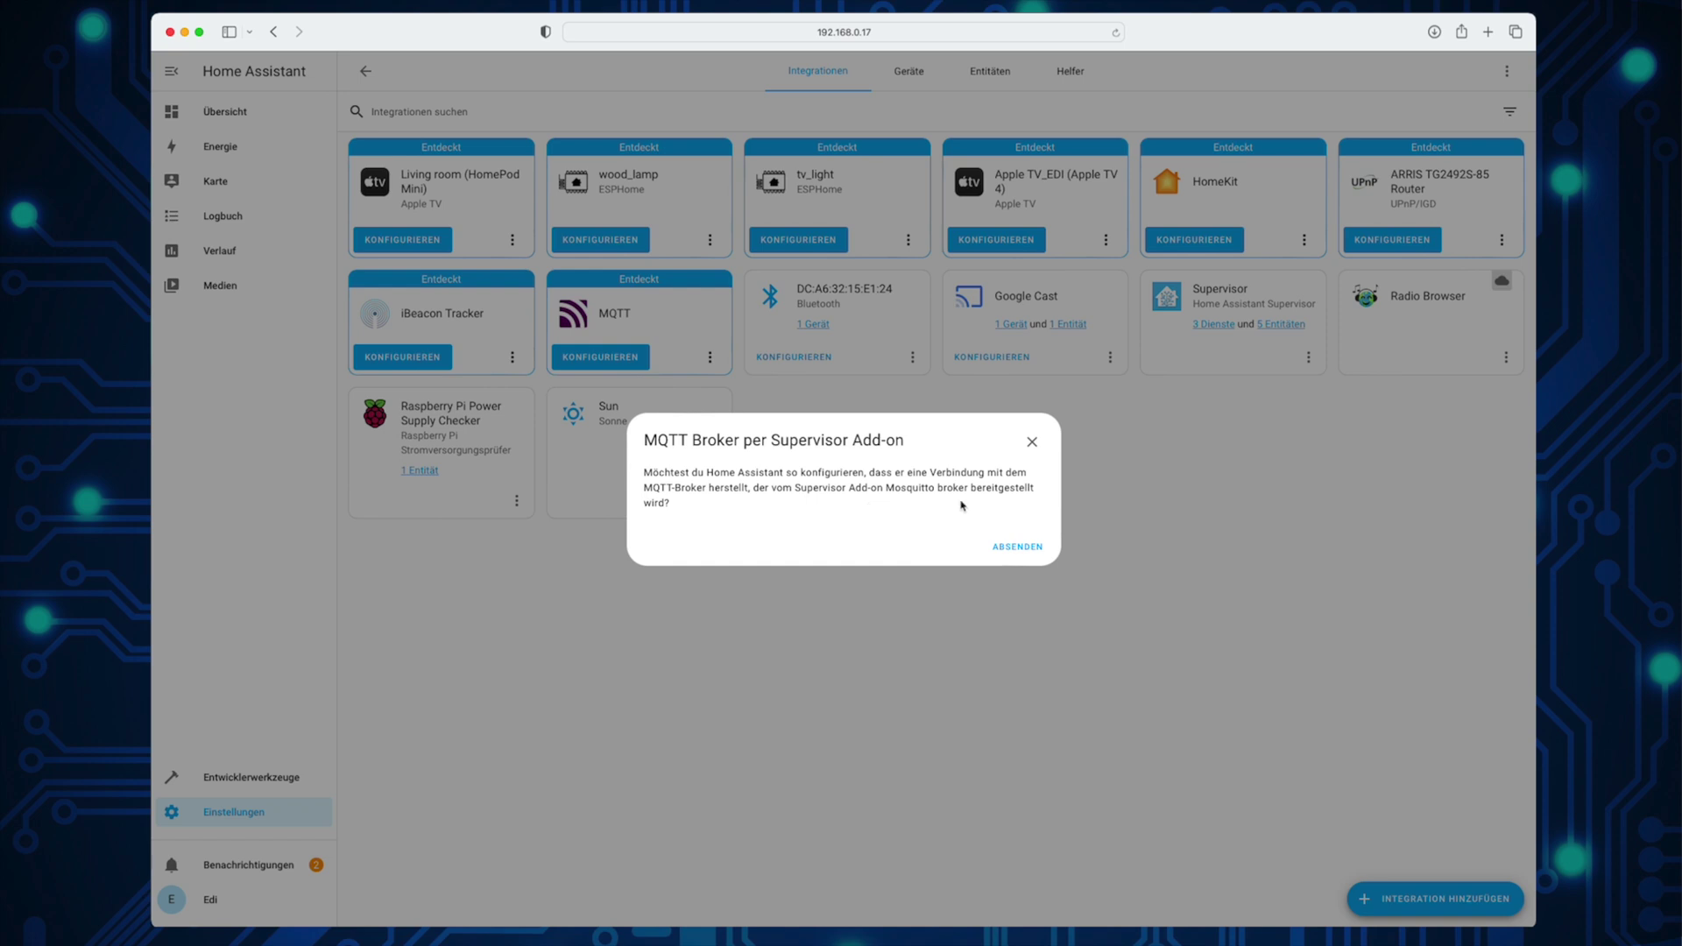
click(1016, 547)
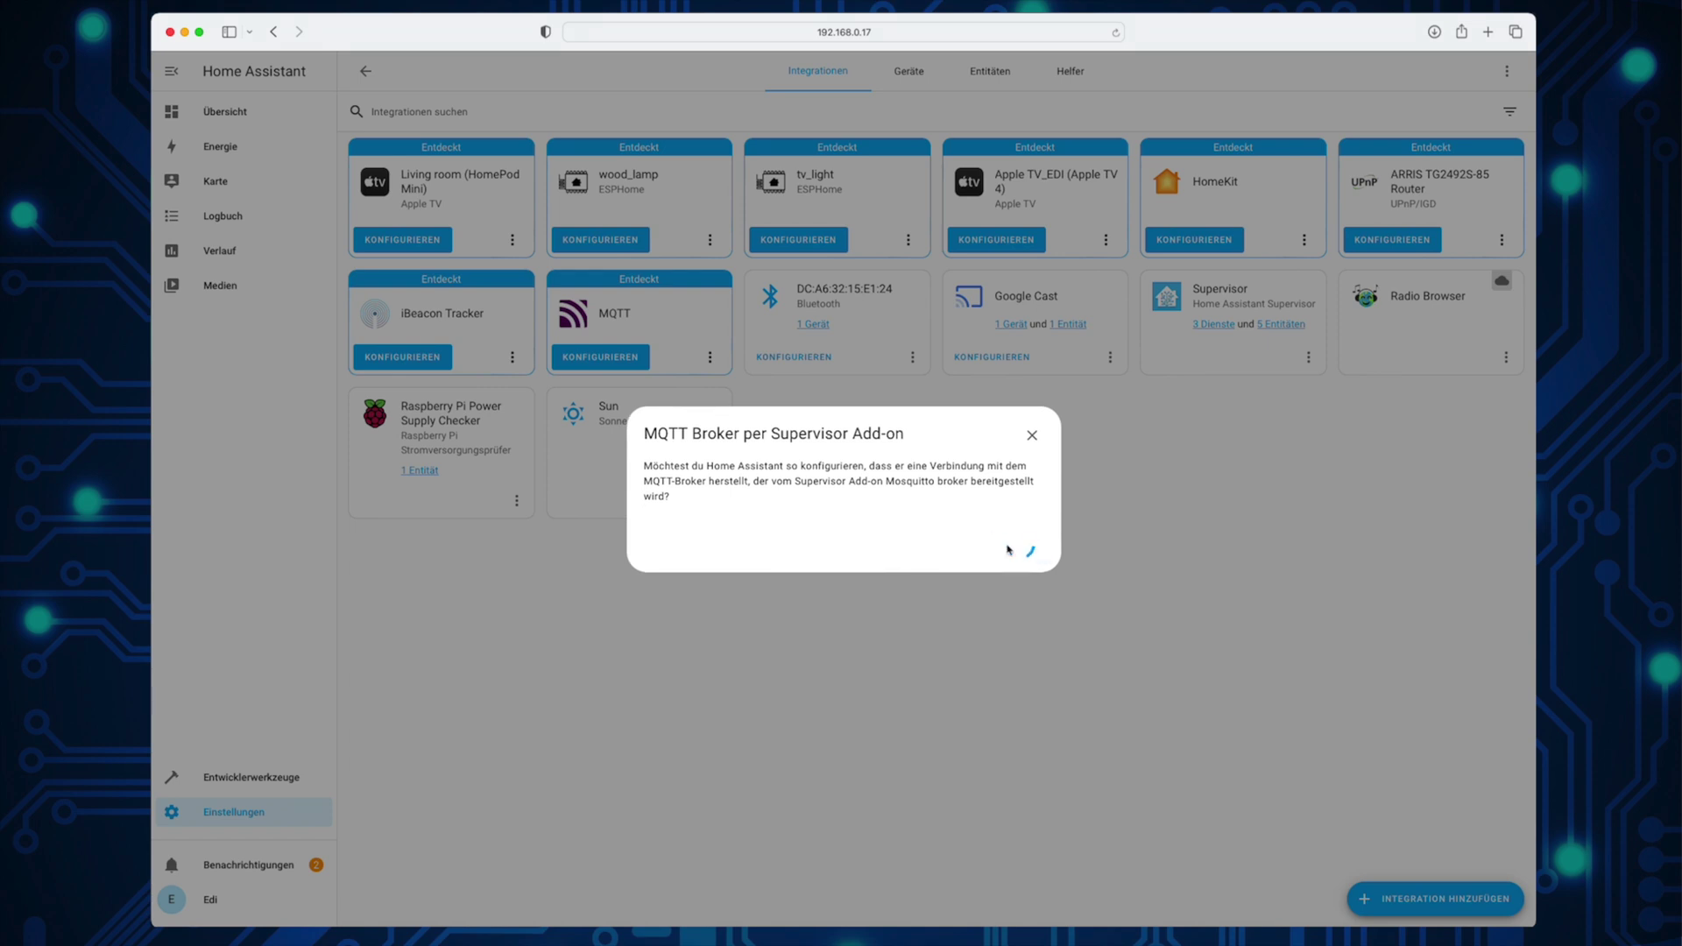
click(966, 531)
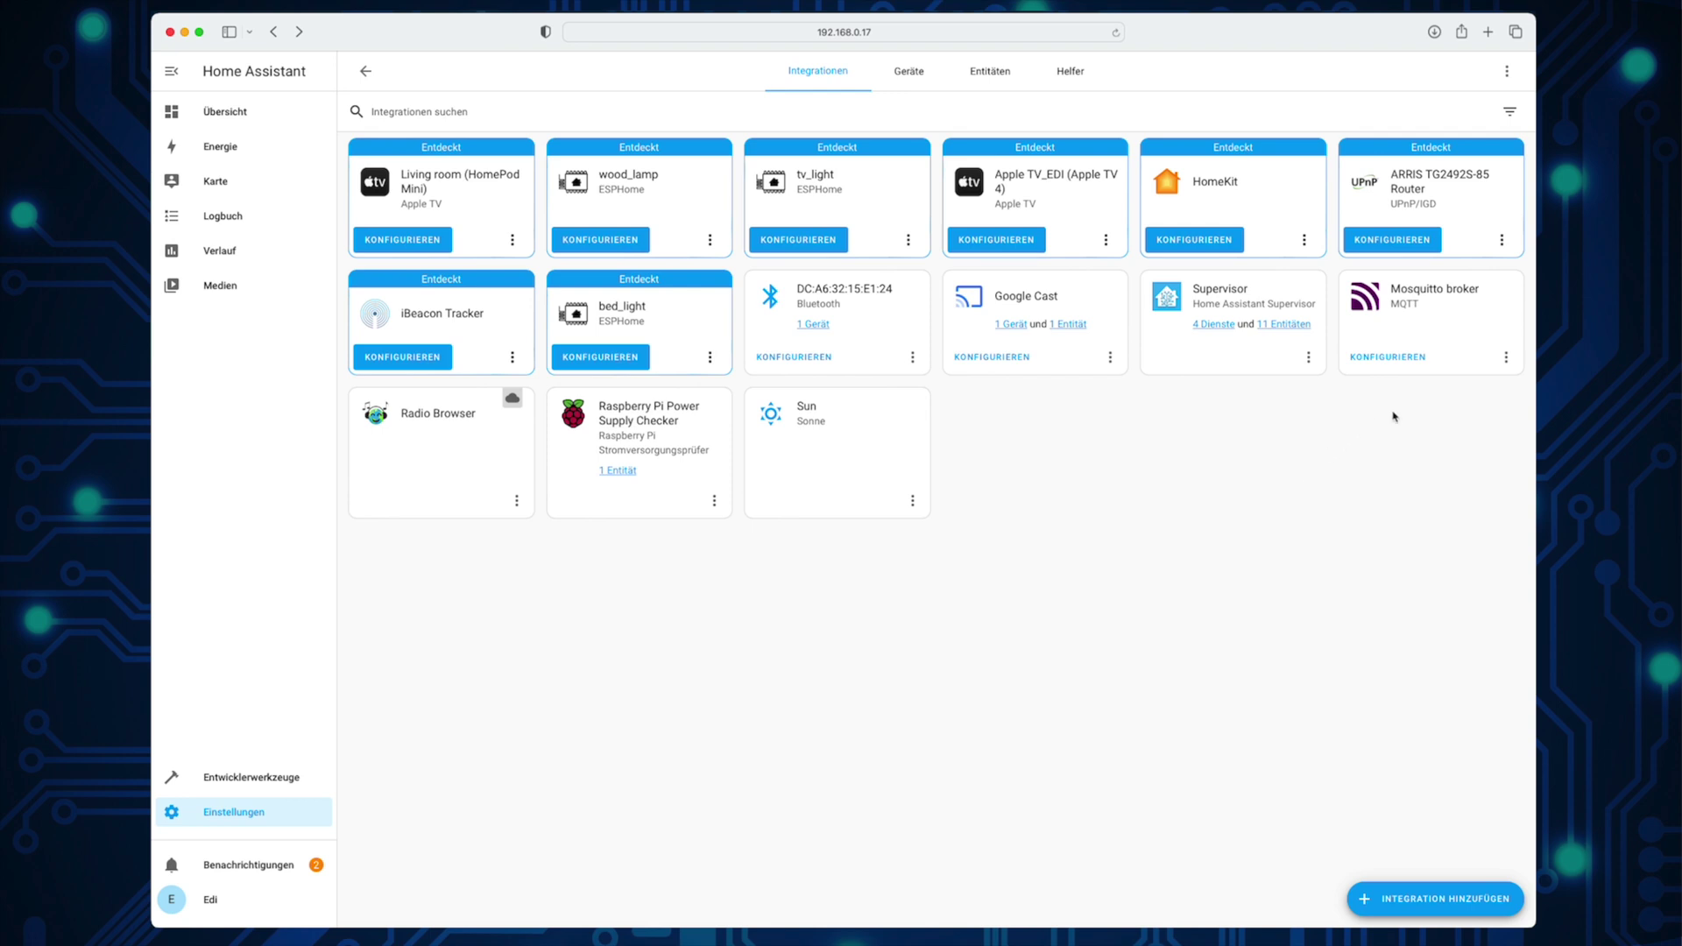
Step: Start listening on the MQTT topic 'test' in Mosquitto broker's settings
click(1375, 357)
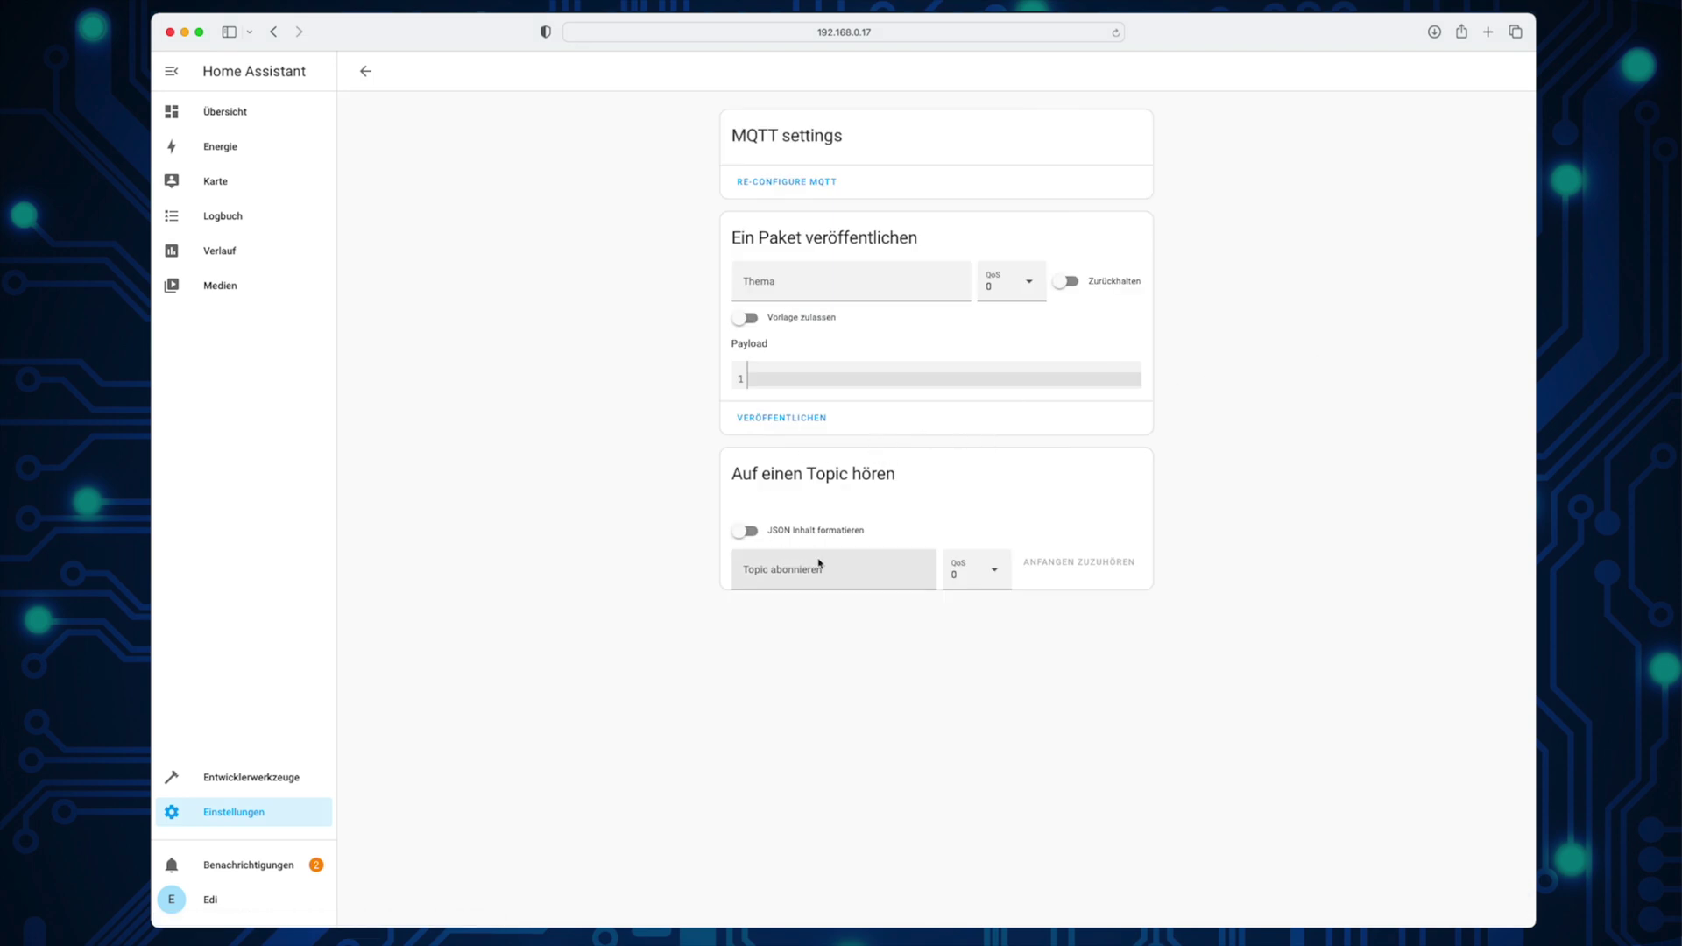
click(800, 581)
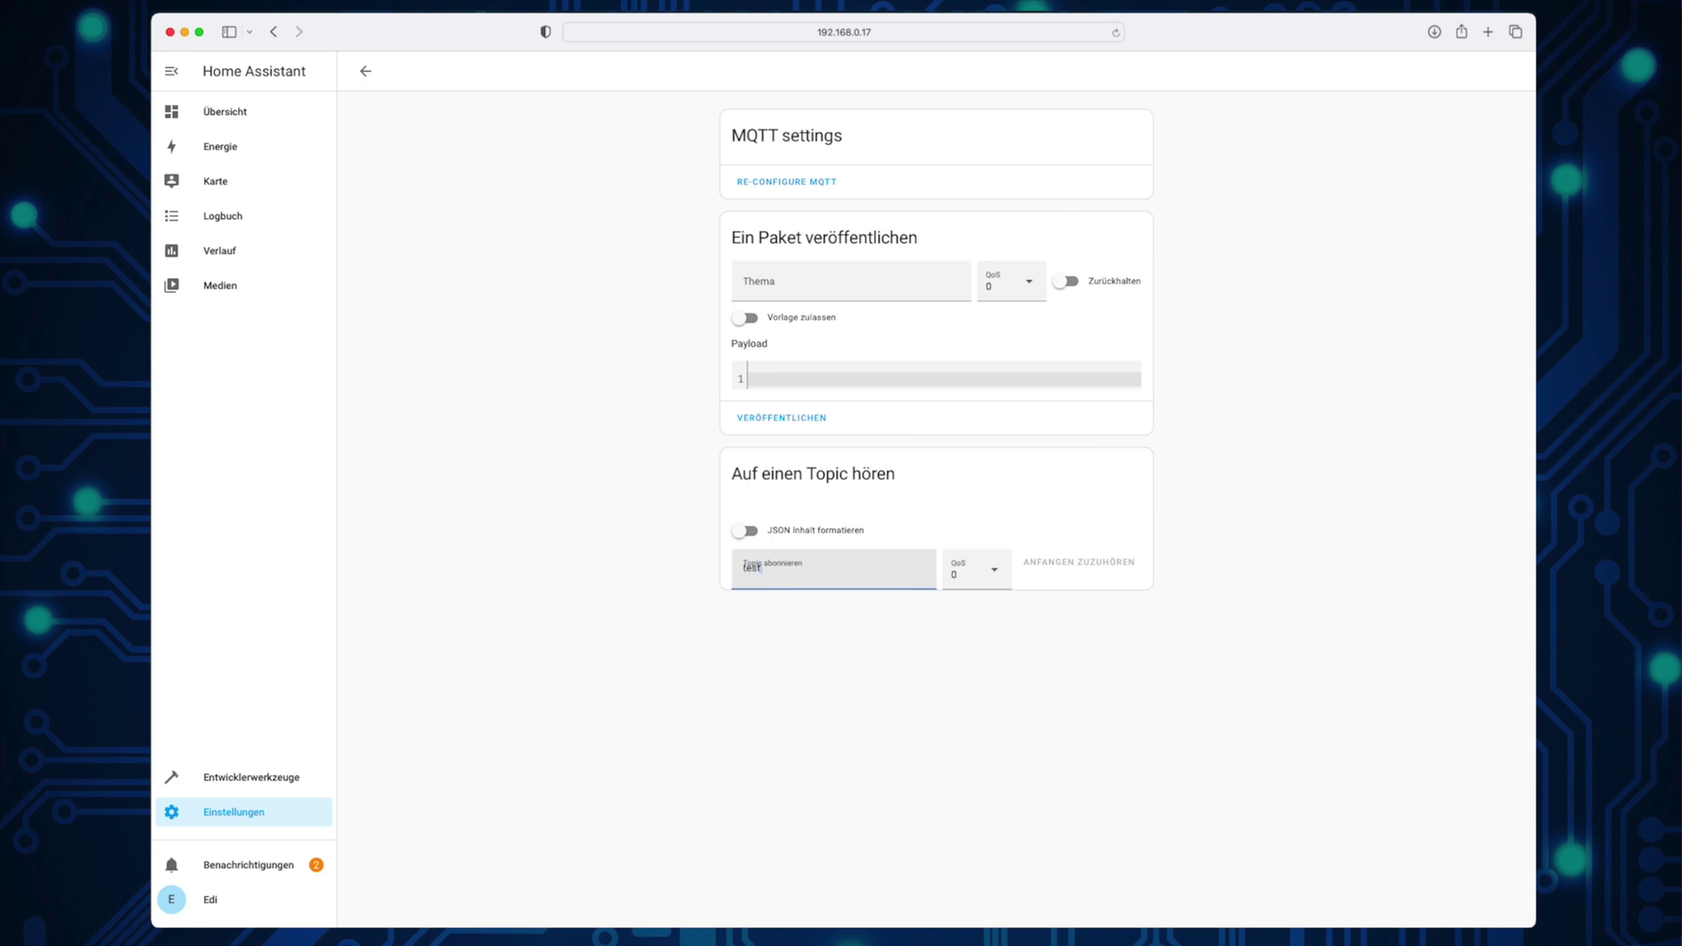
key(Tab)
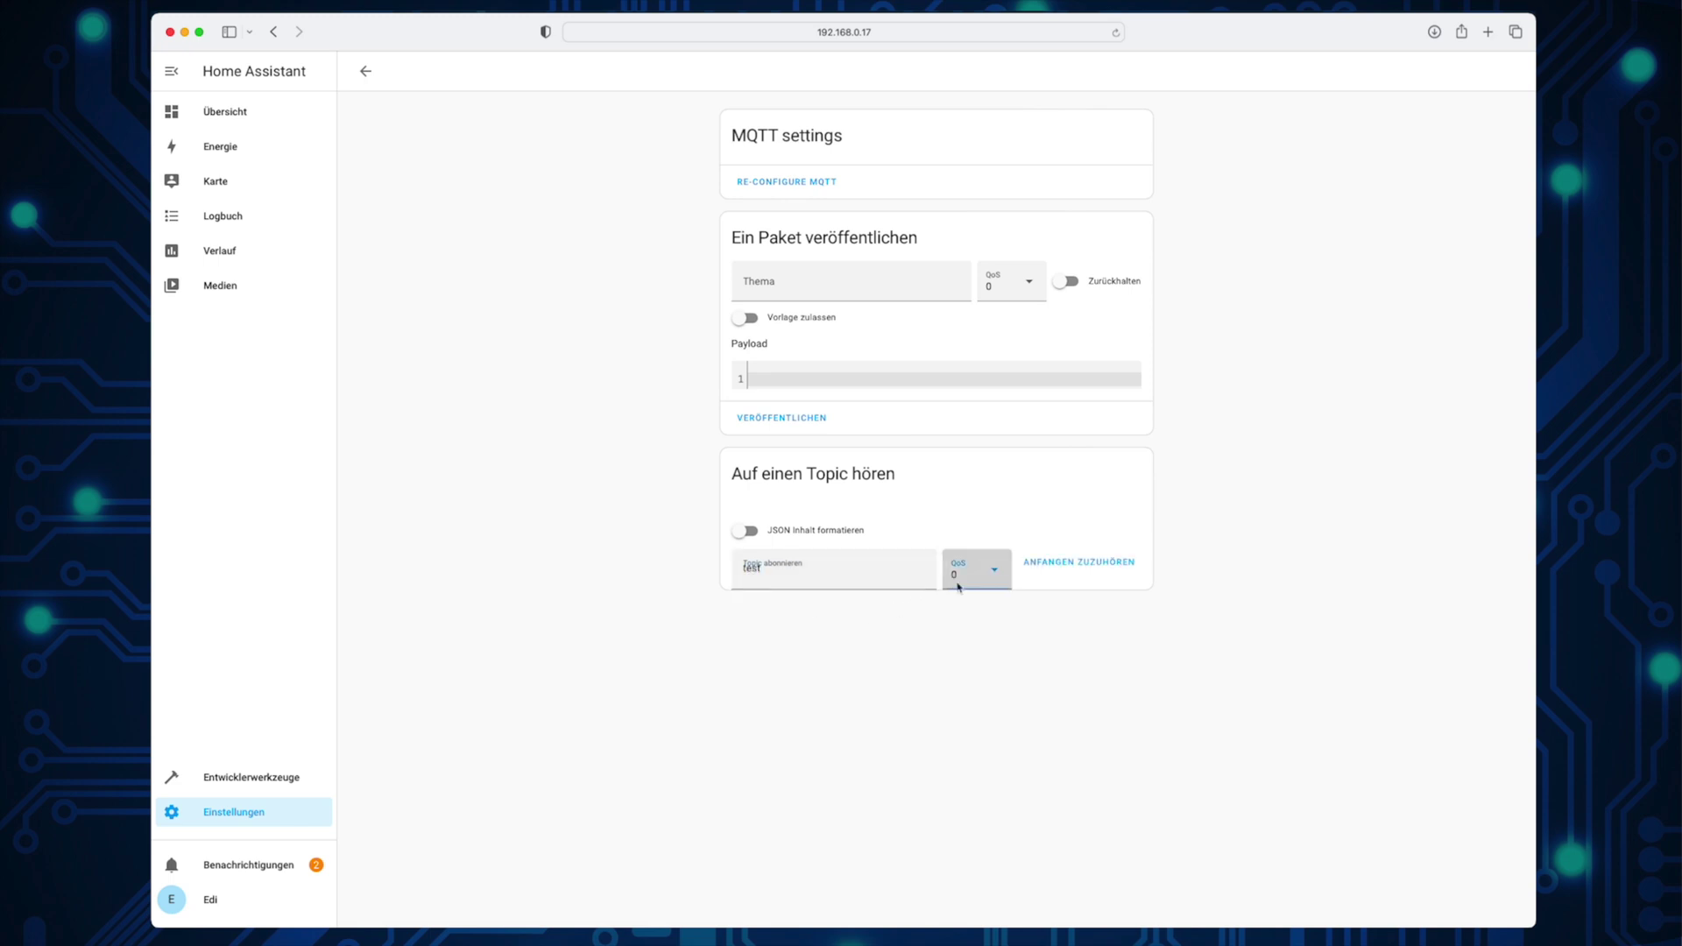
click(1036, 565)
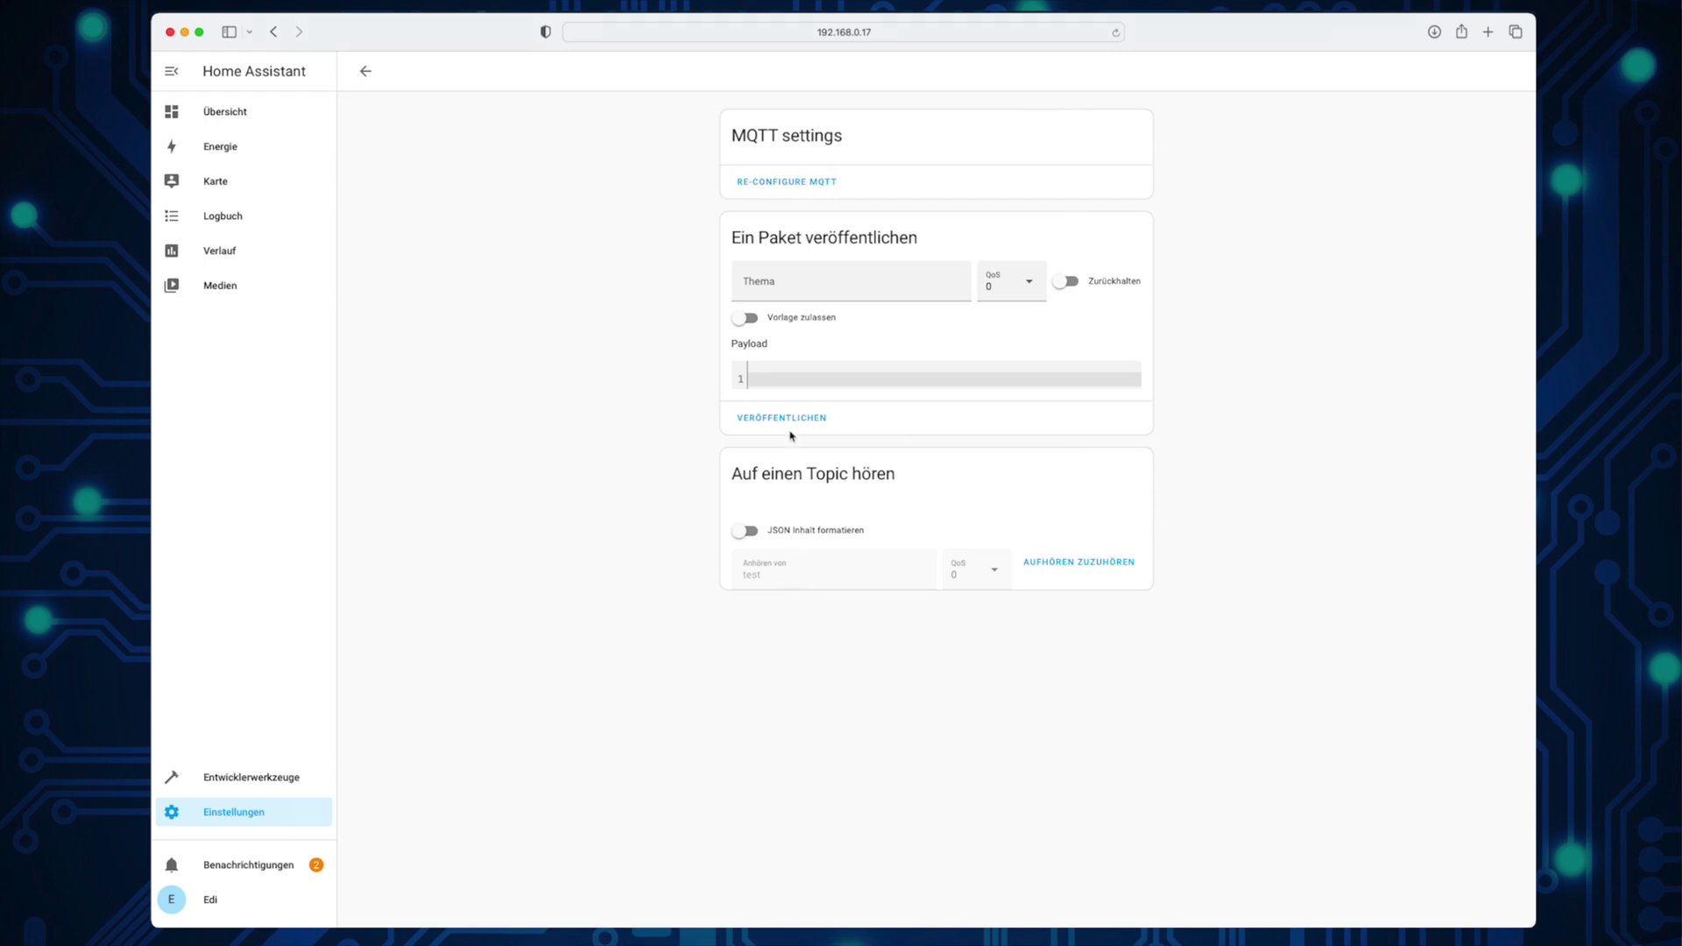
Step: Publish a short test payload to topic 'test' and see it received
click(798, 291)
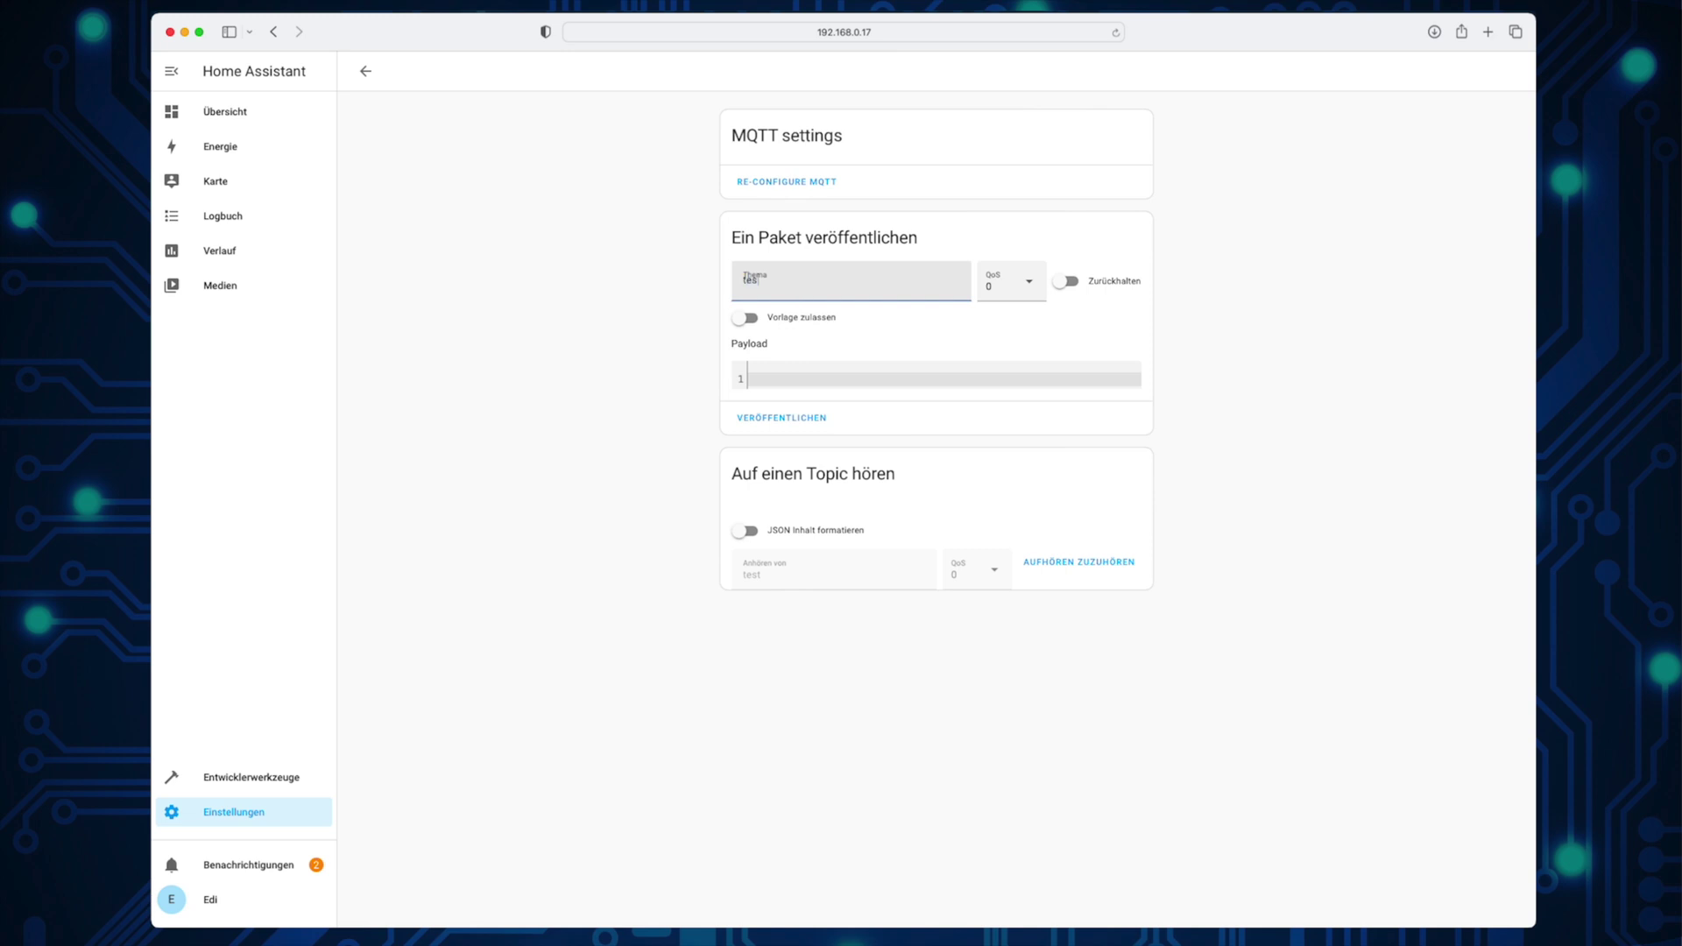
click(827, 381)
text(Edi)
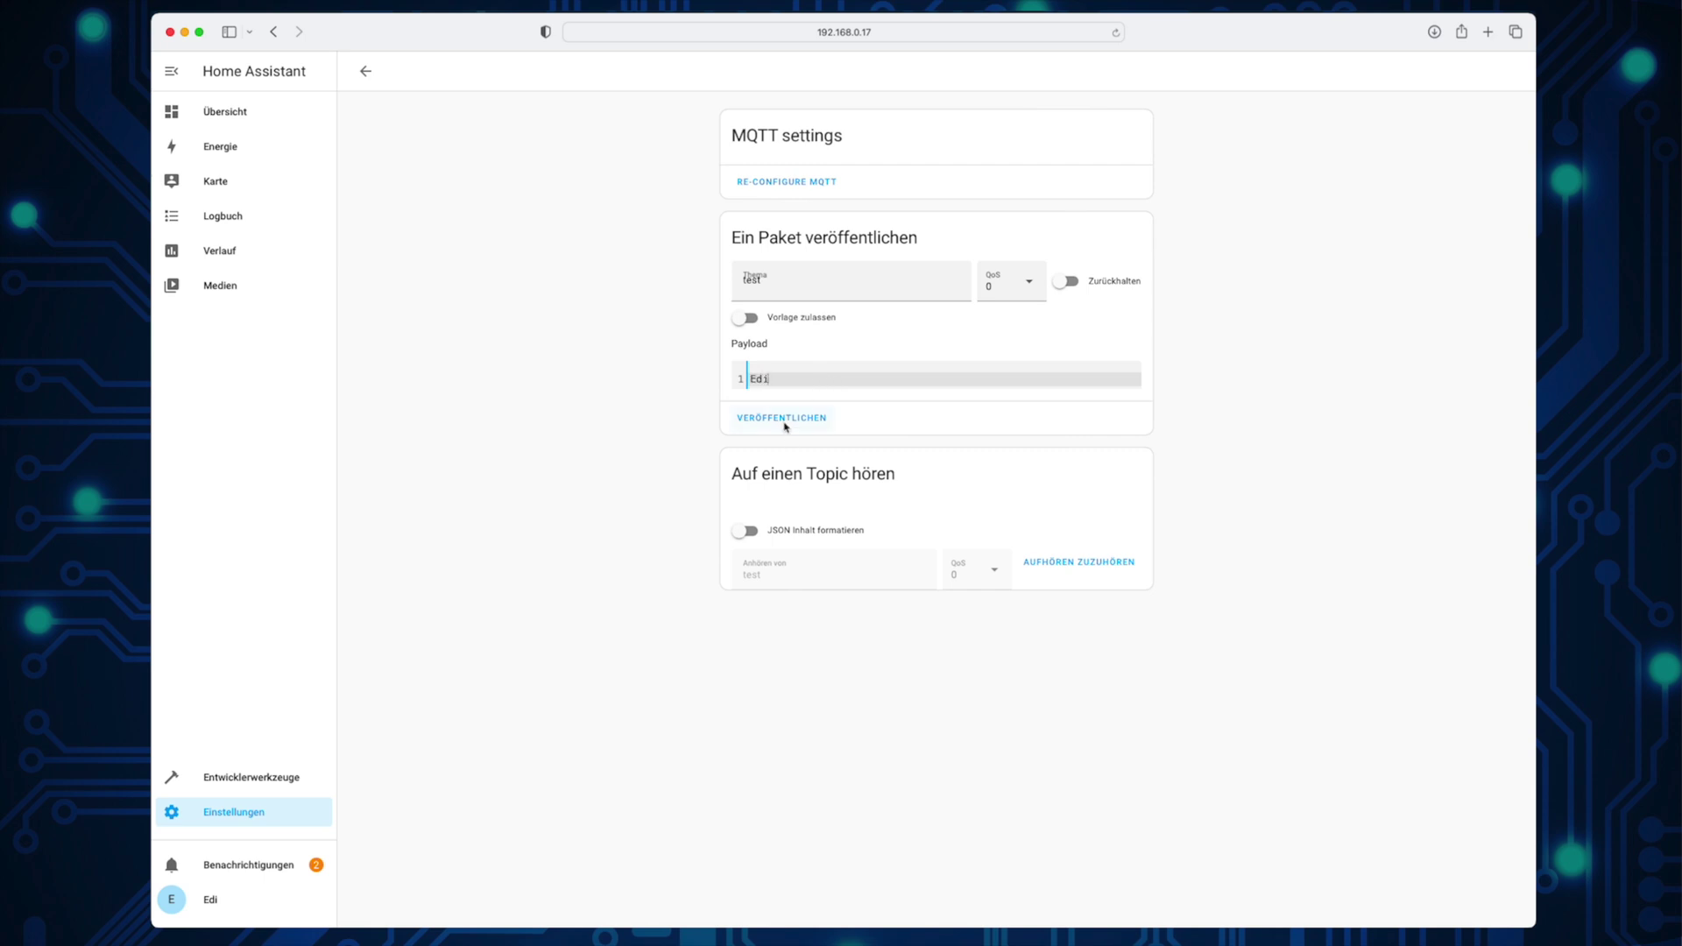
click(784, 420)
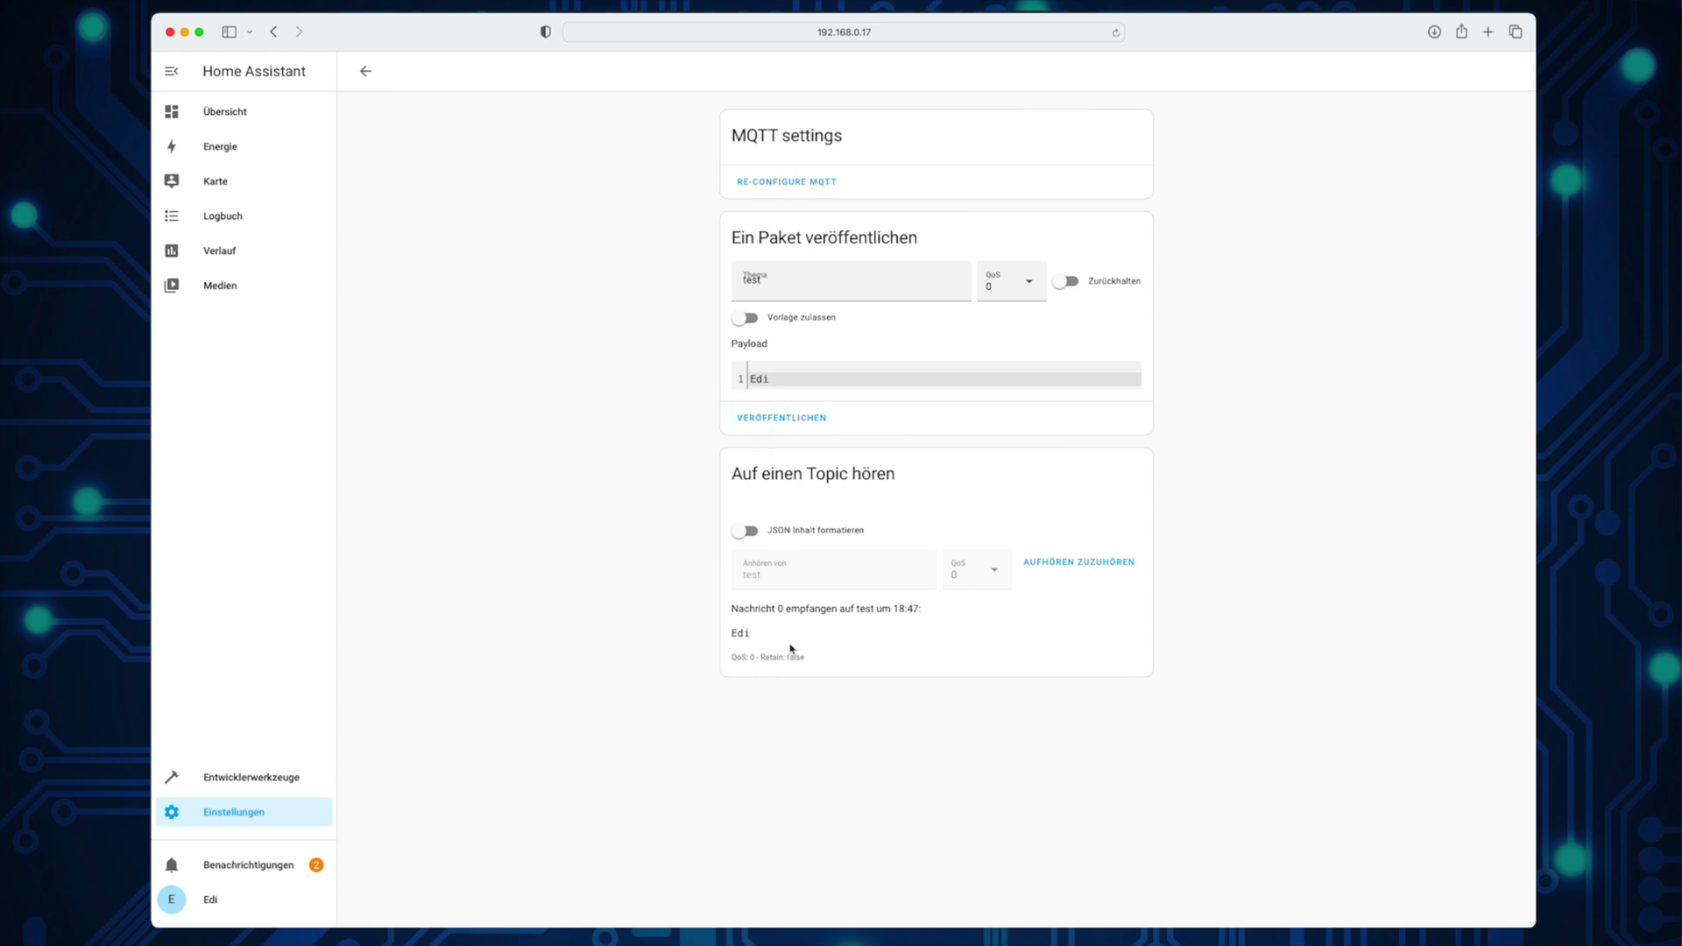
Step: Dismiss the failed-login and new-devices notifications
click(365, 72)
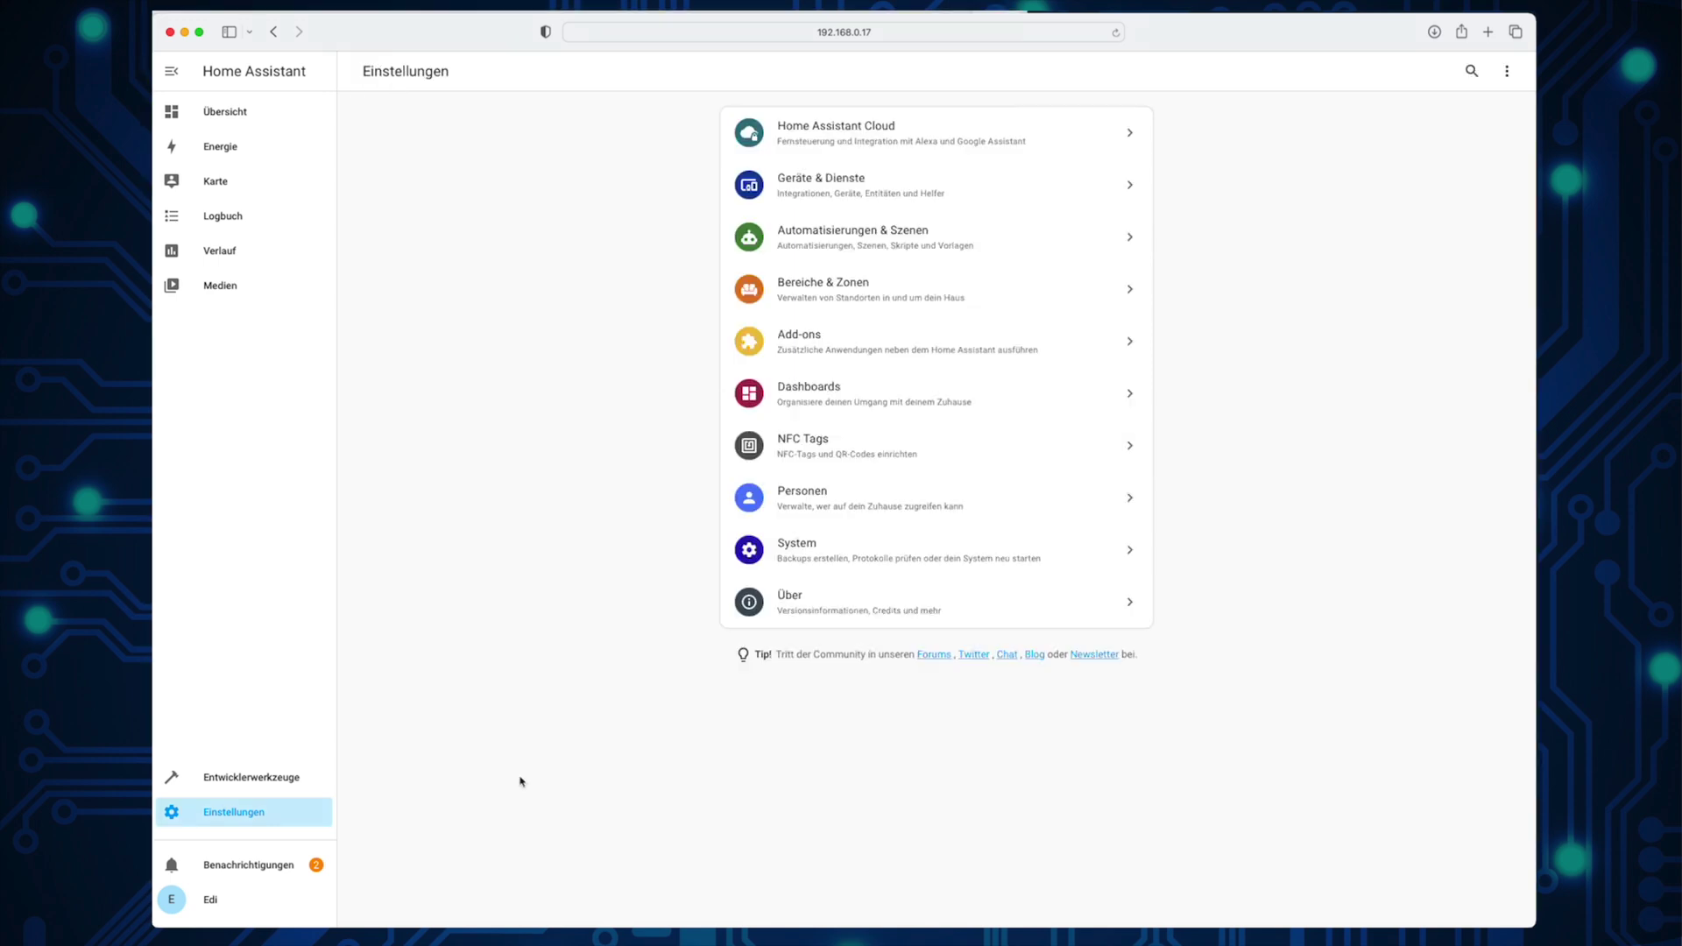
click(228, 867)
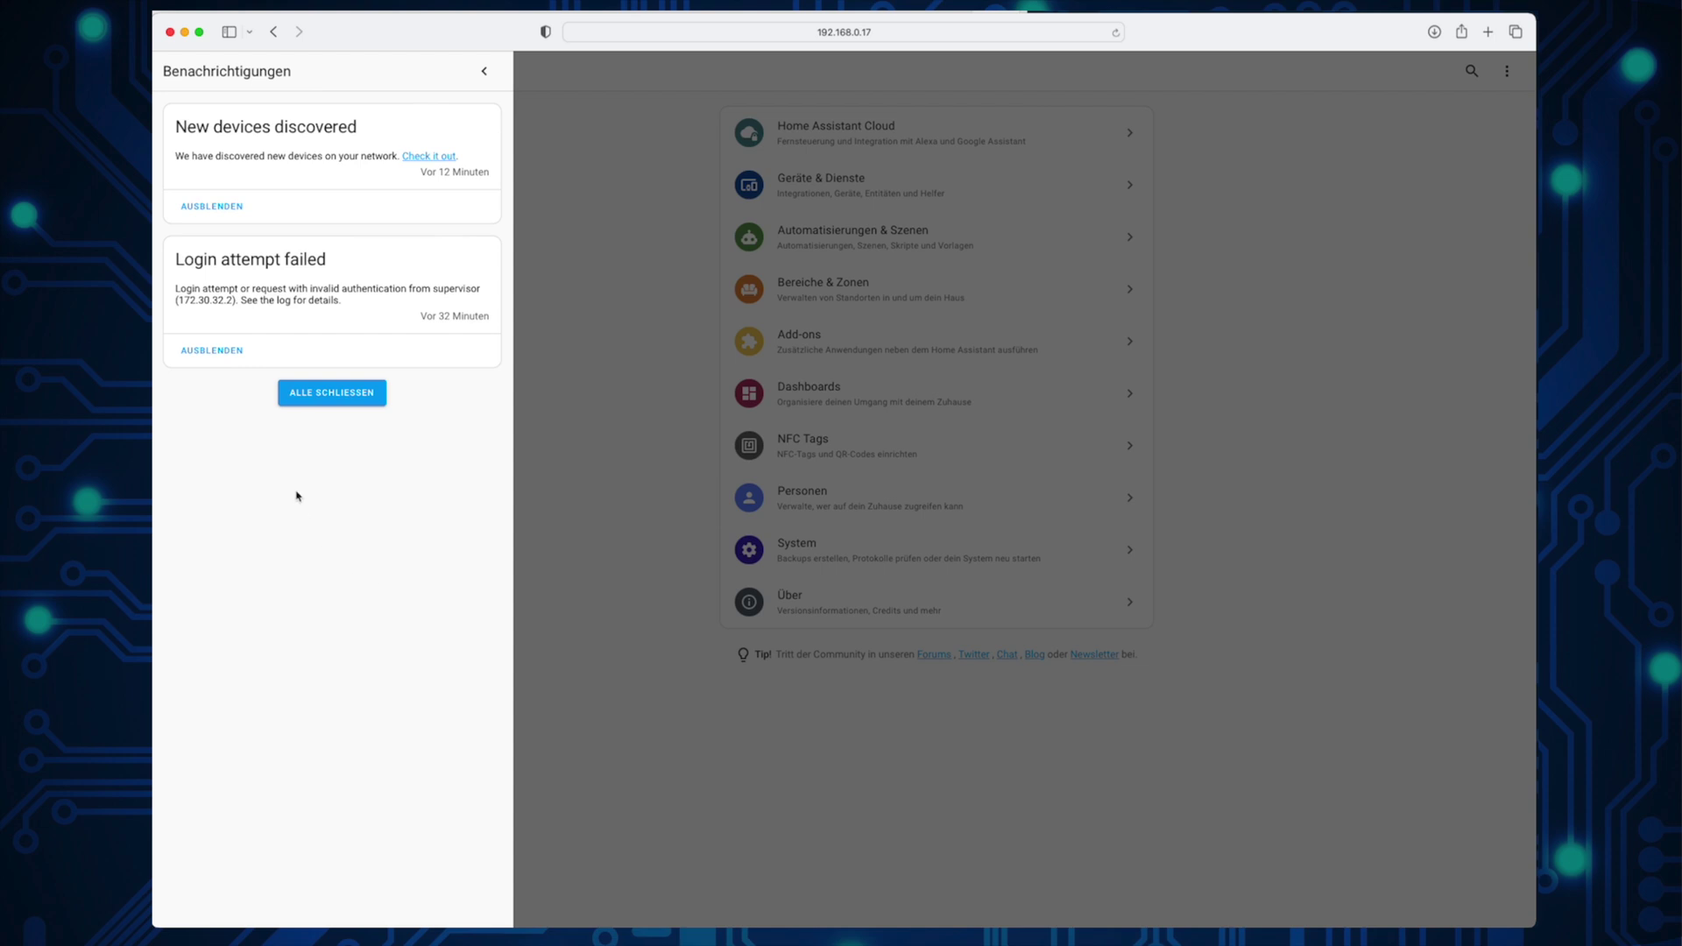
click(212, 350)
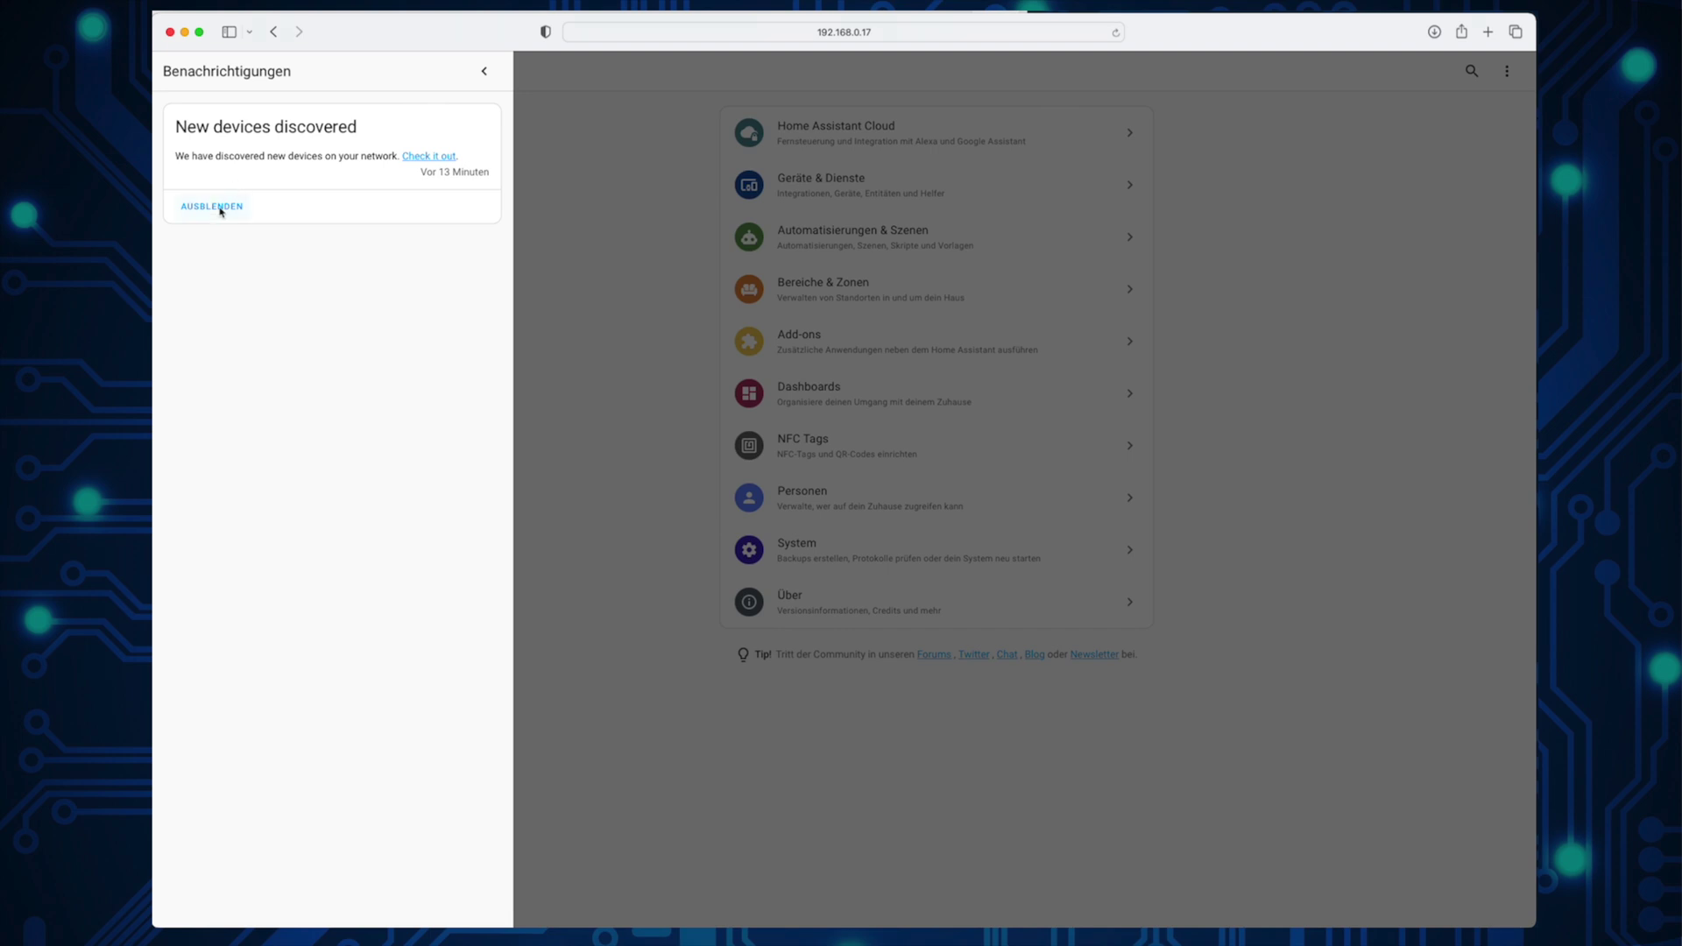
click(218, 208)
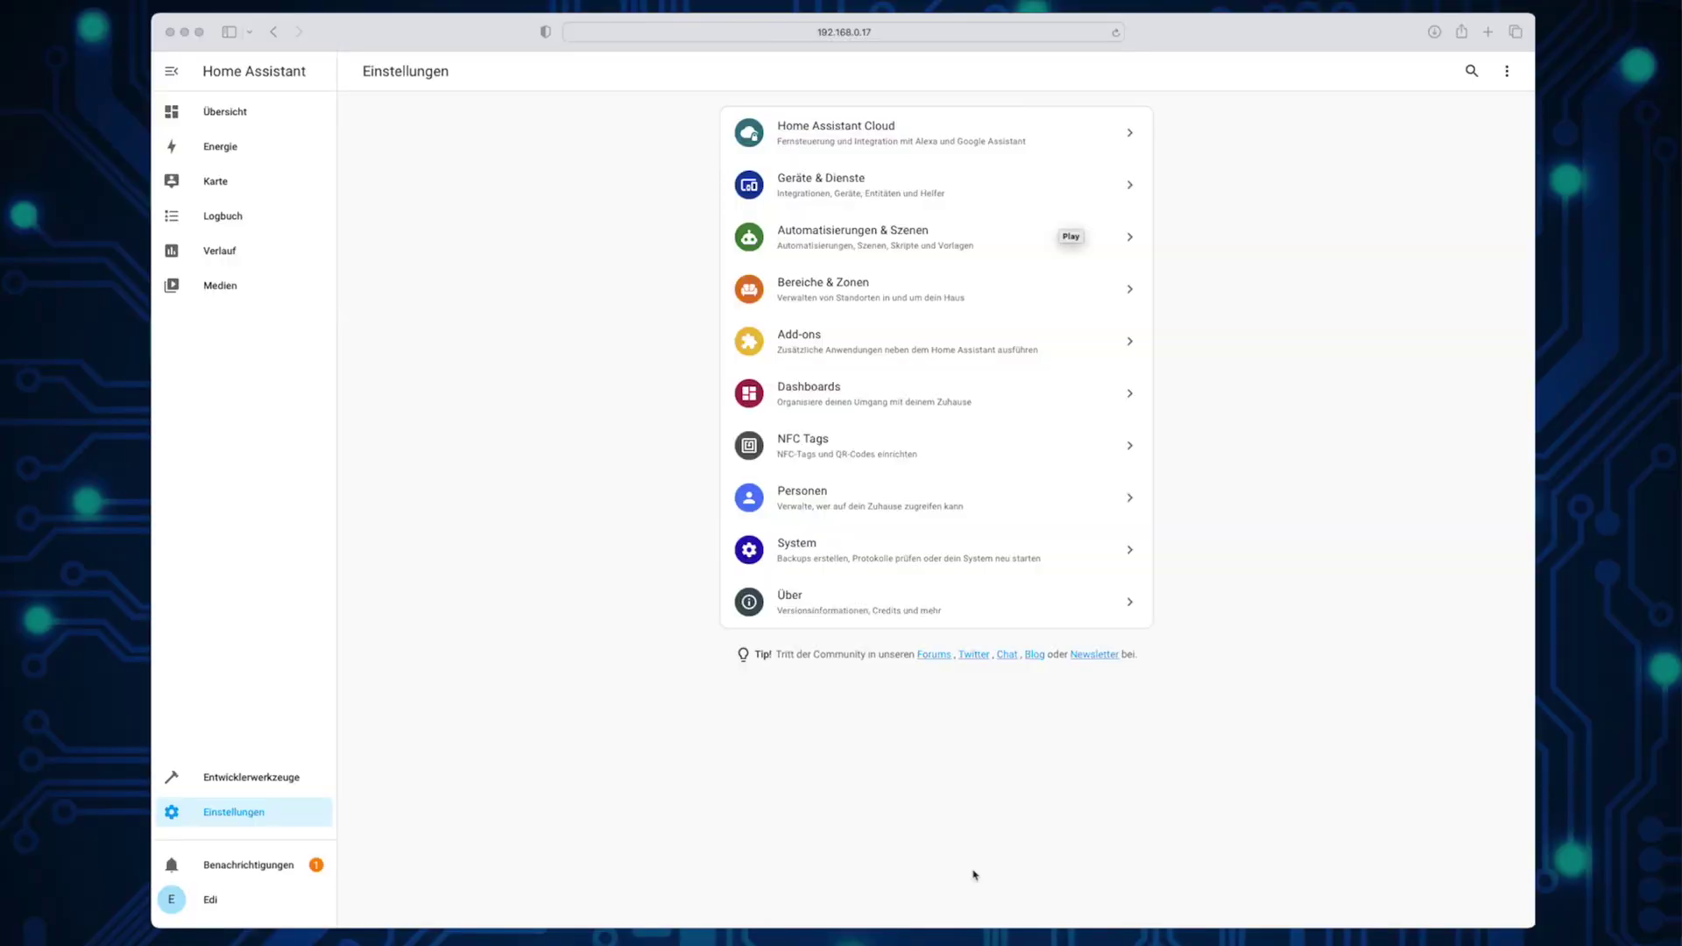
click(402, 860)
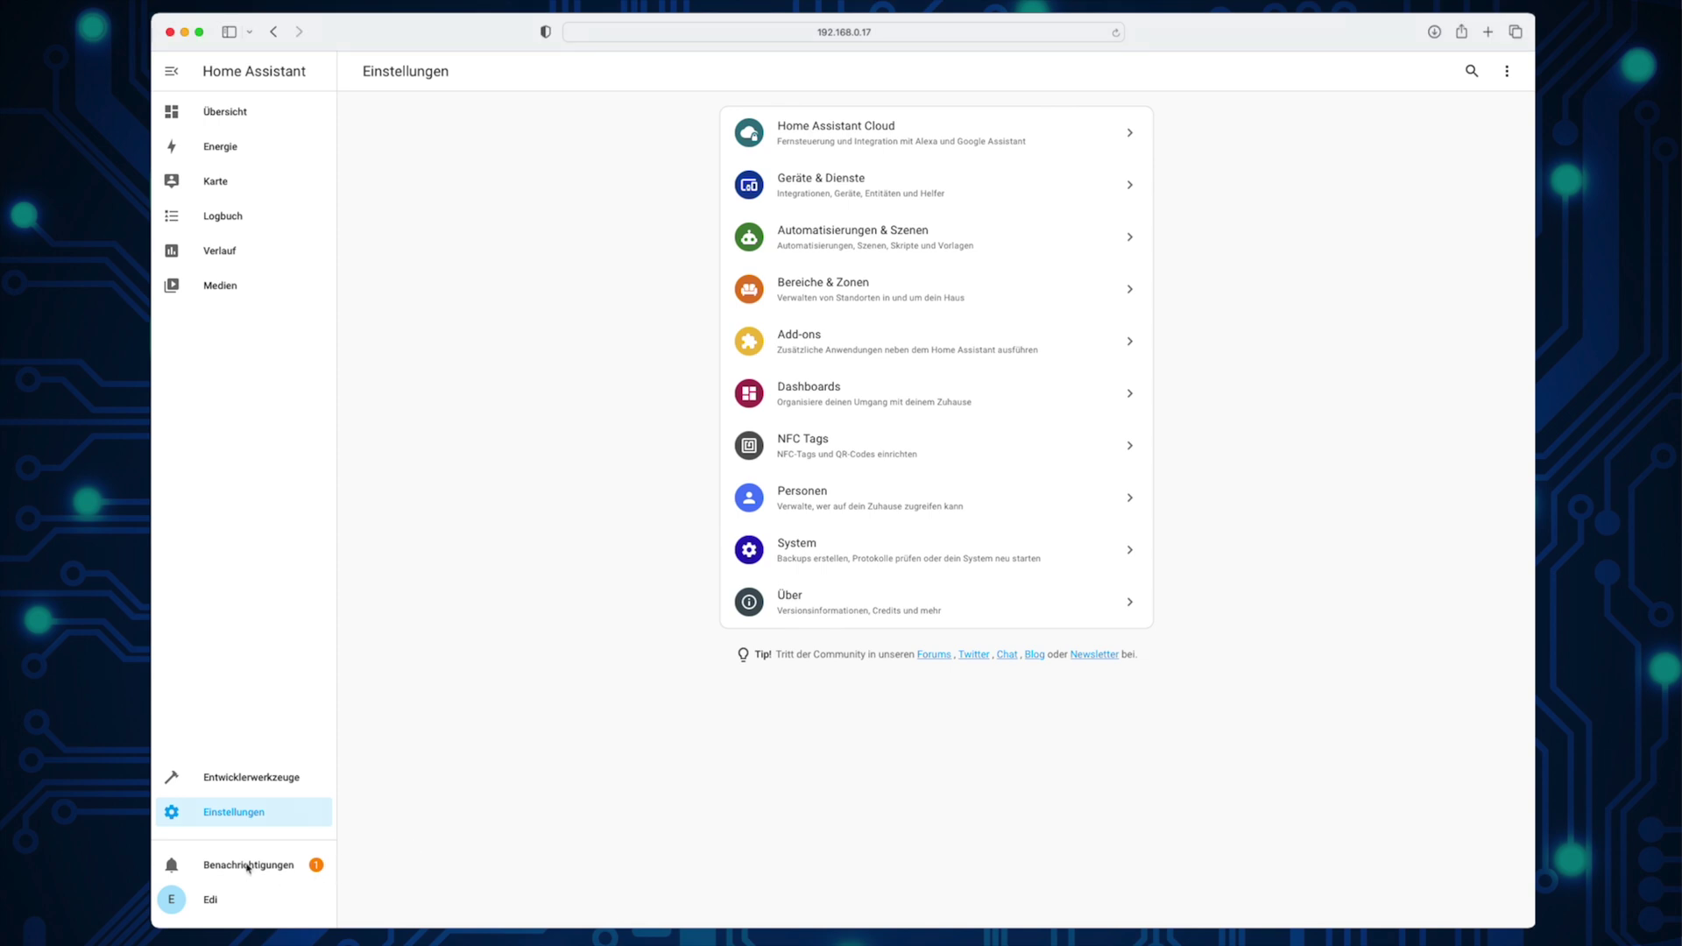
Step: Ignore the discovered Sonoff Zigbee 3.0 USB Dongle Plus entry instead of setting it up
click(248, 865)
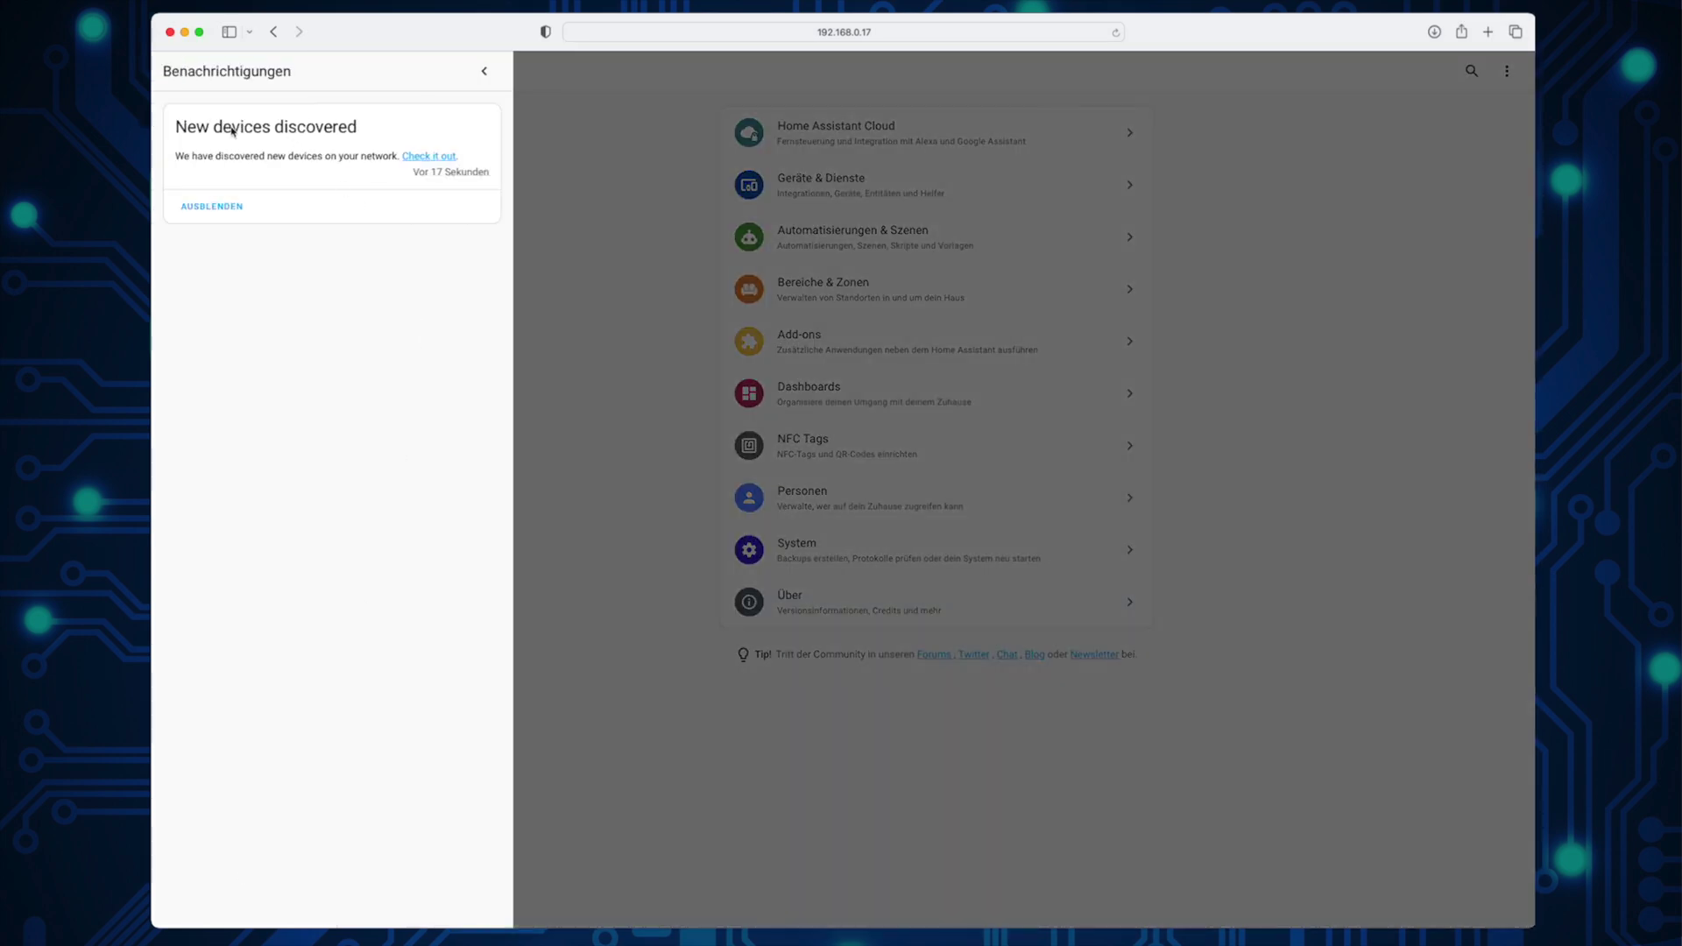
click(428, 158)
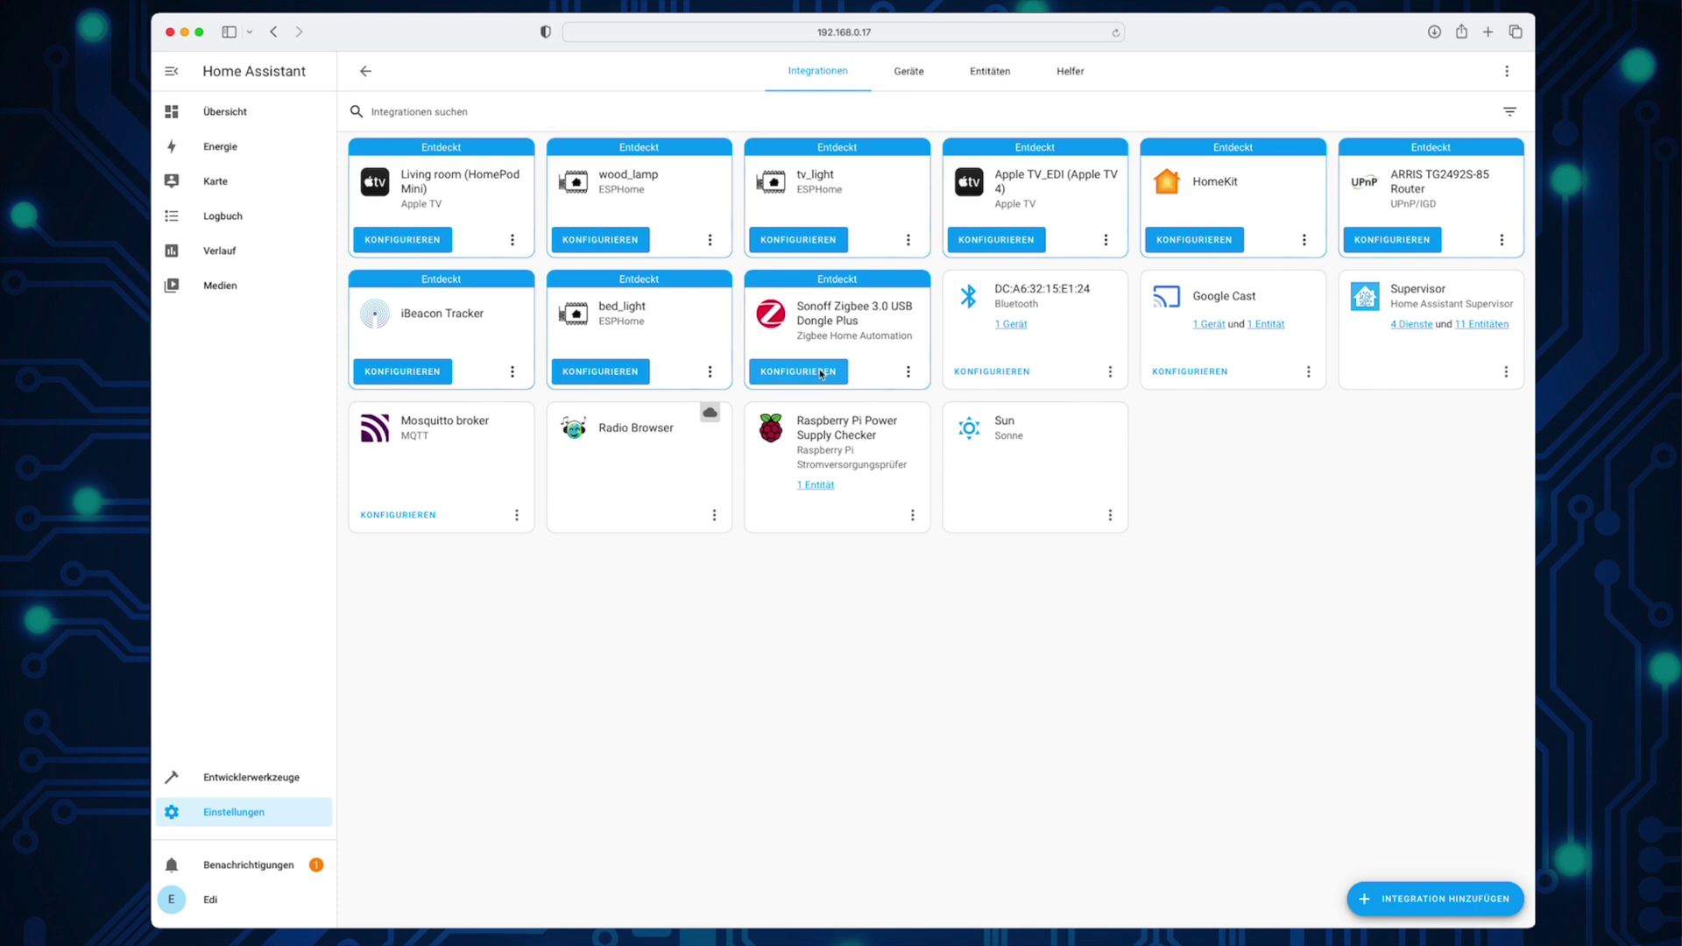
click(908, 371)
click(951, 454)
click(983, 548)
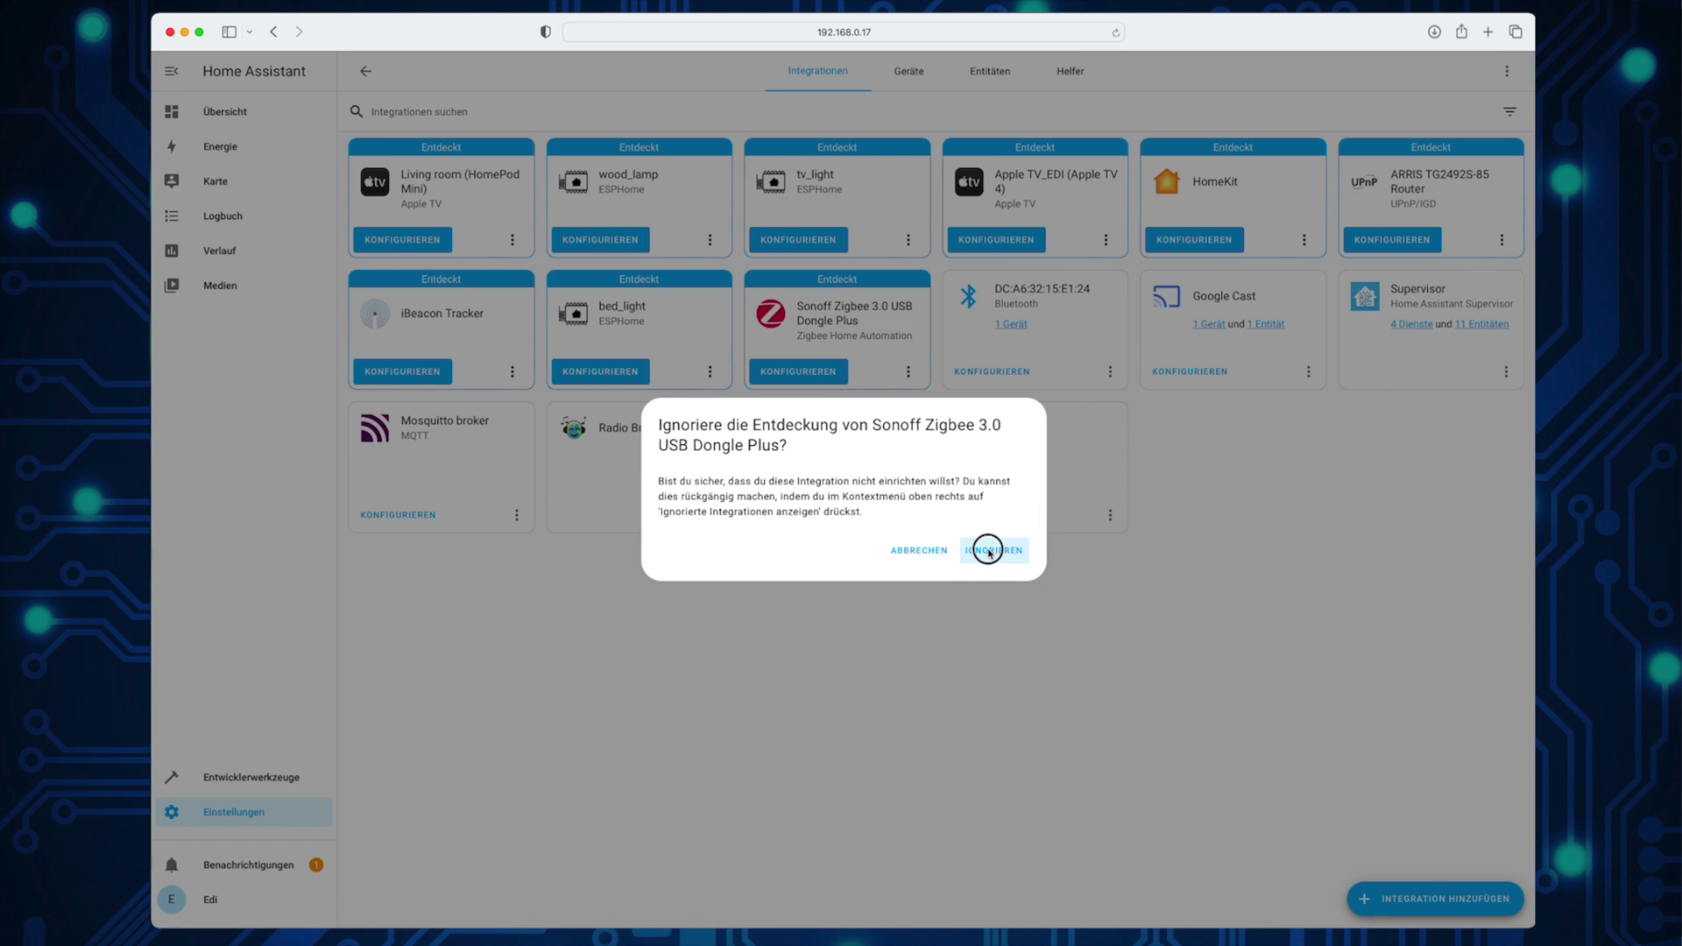
click(238, 813)
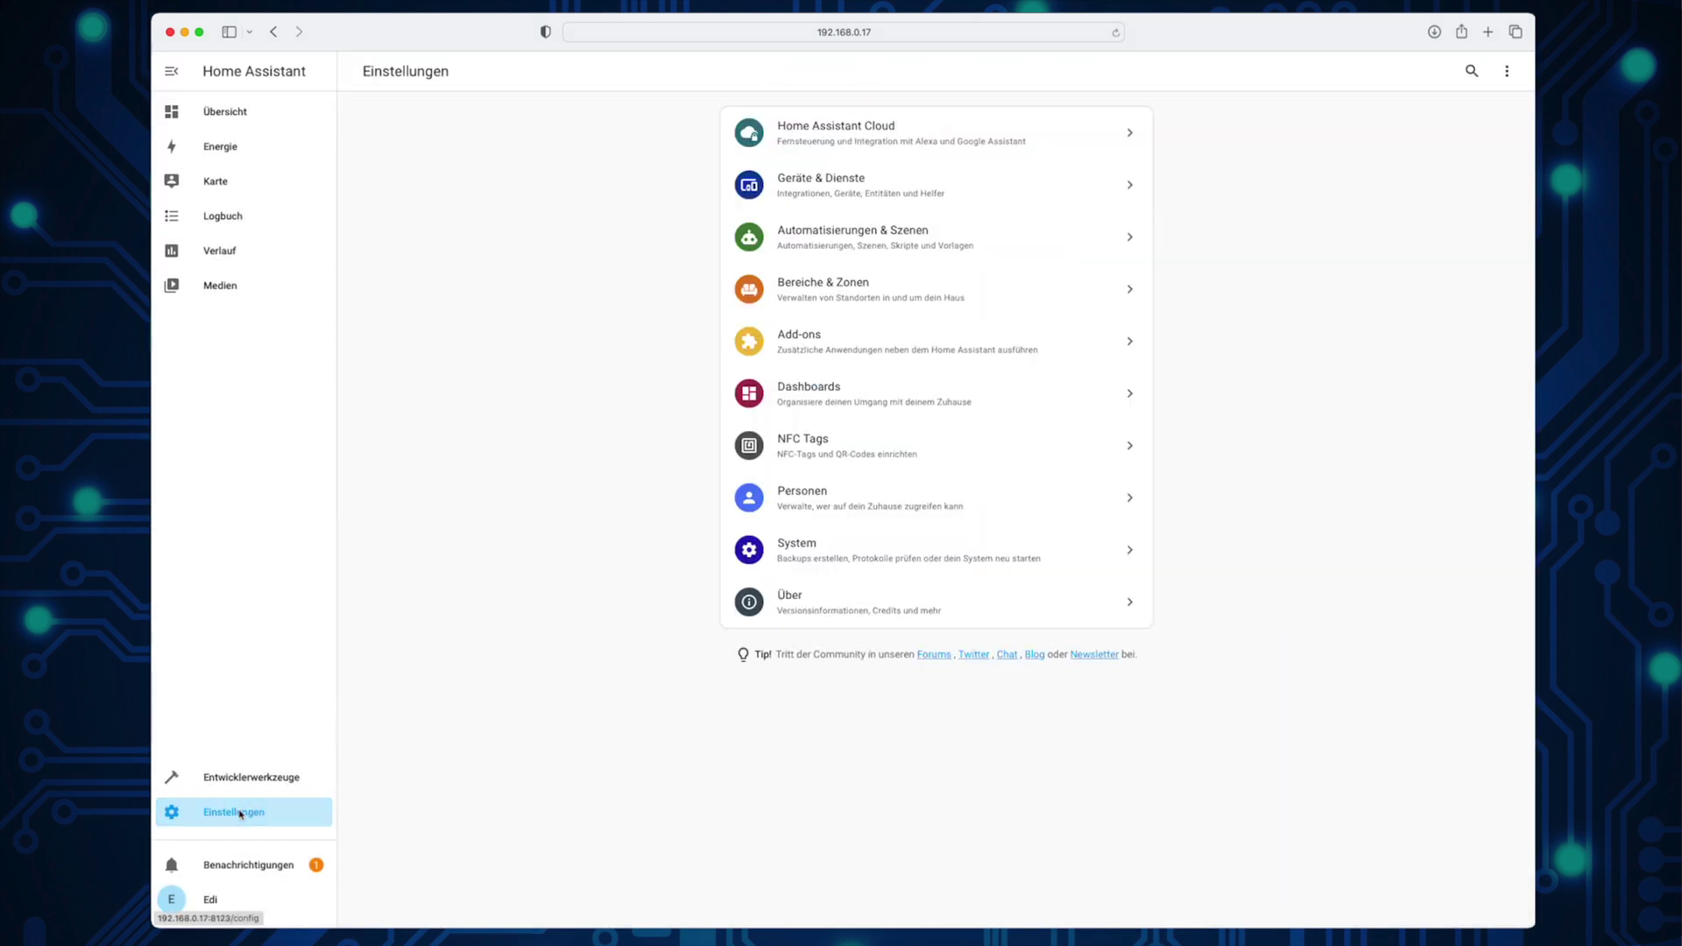
click(831, 555)
click(797, 549)
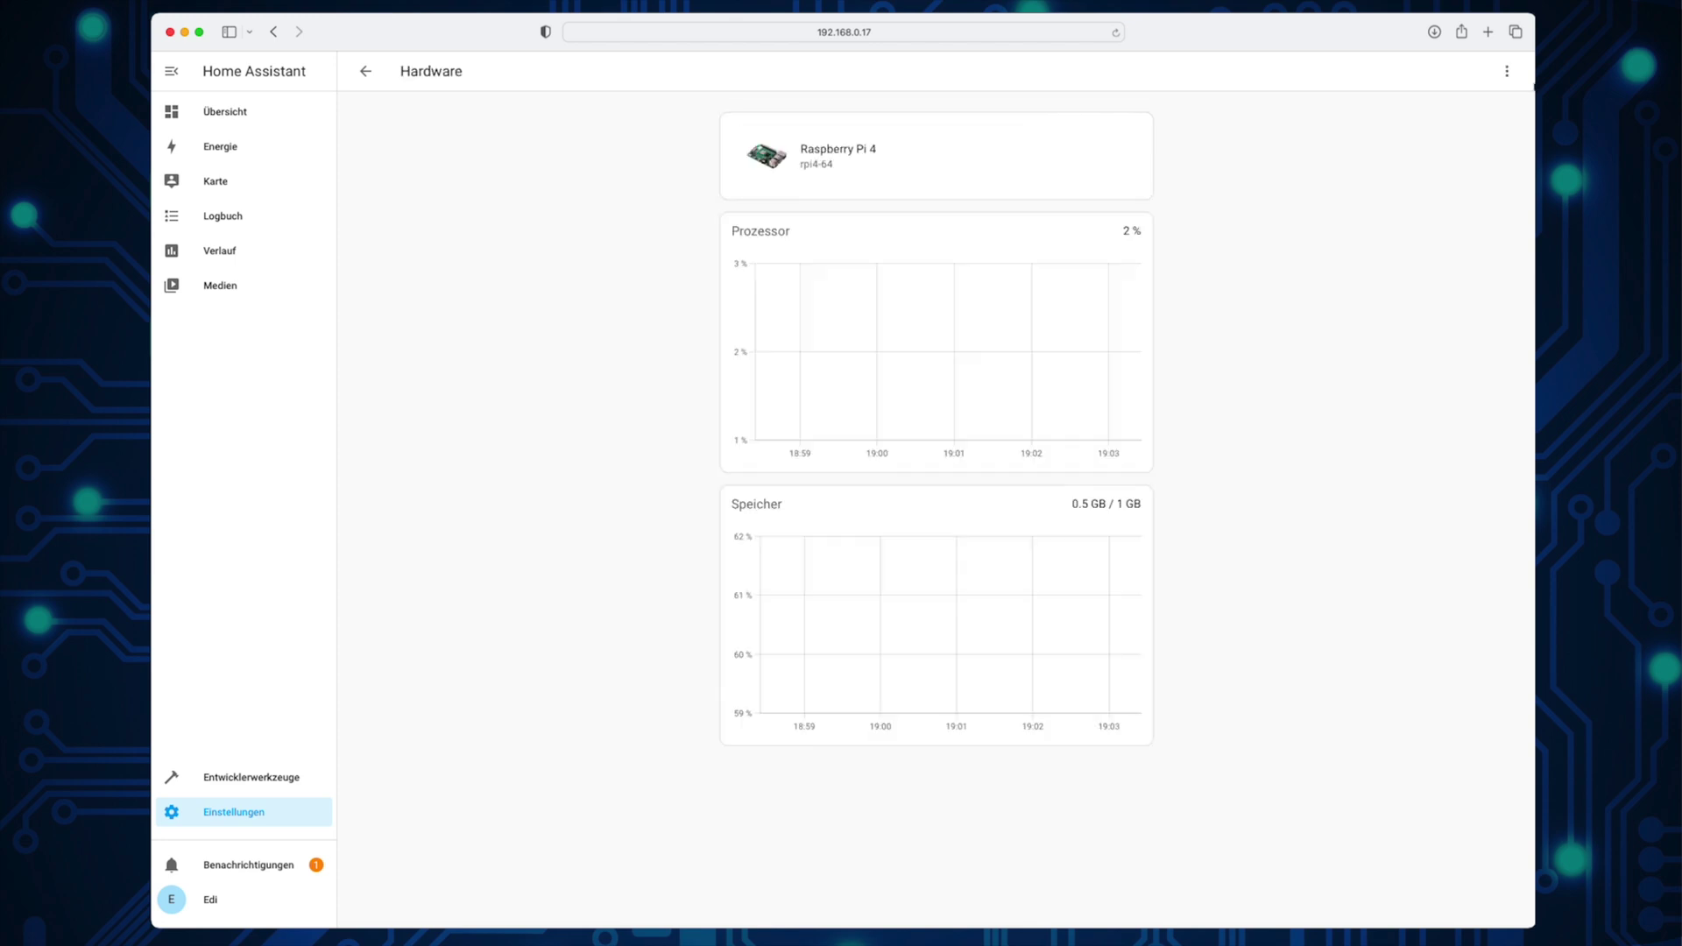
click(1507, 71)
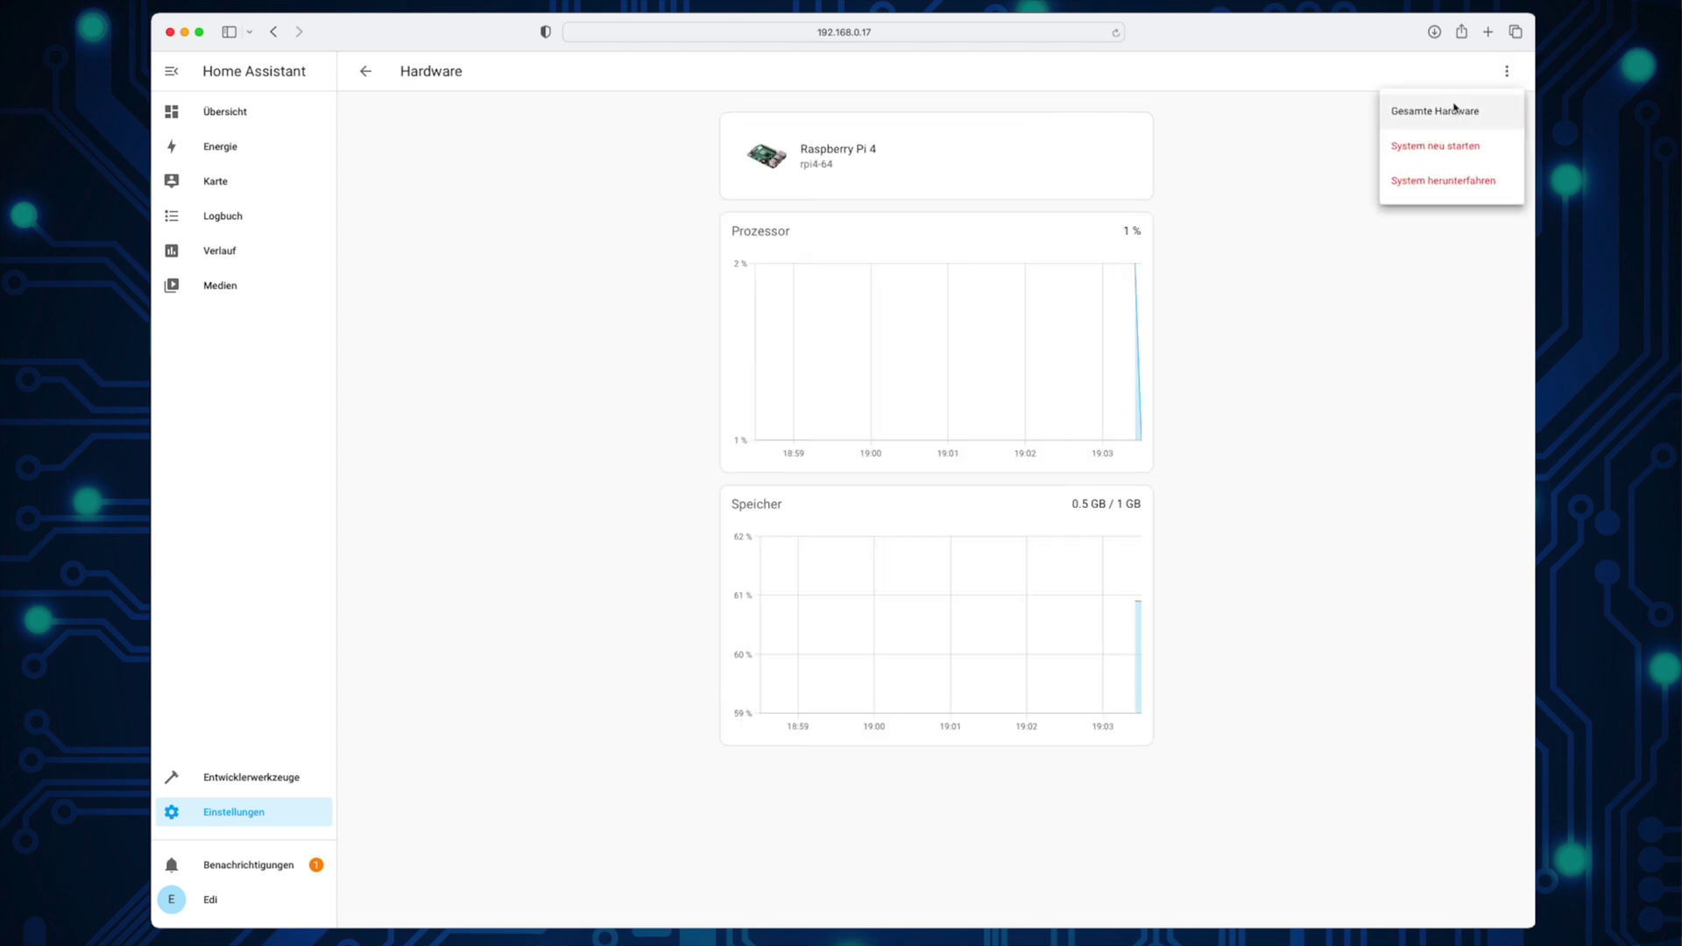
click(1482, 120)
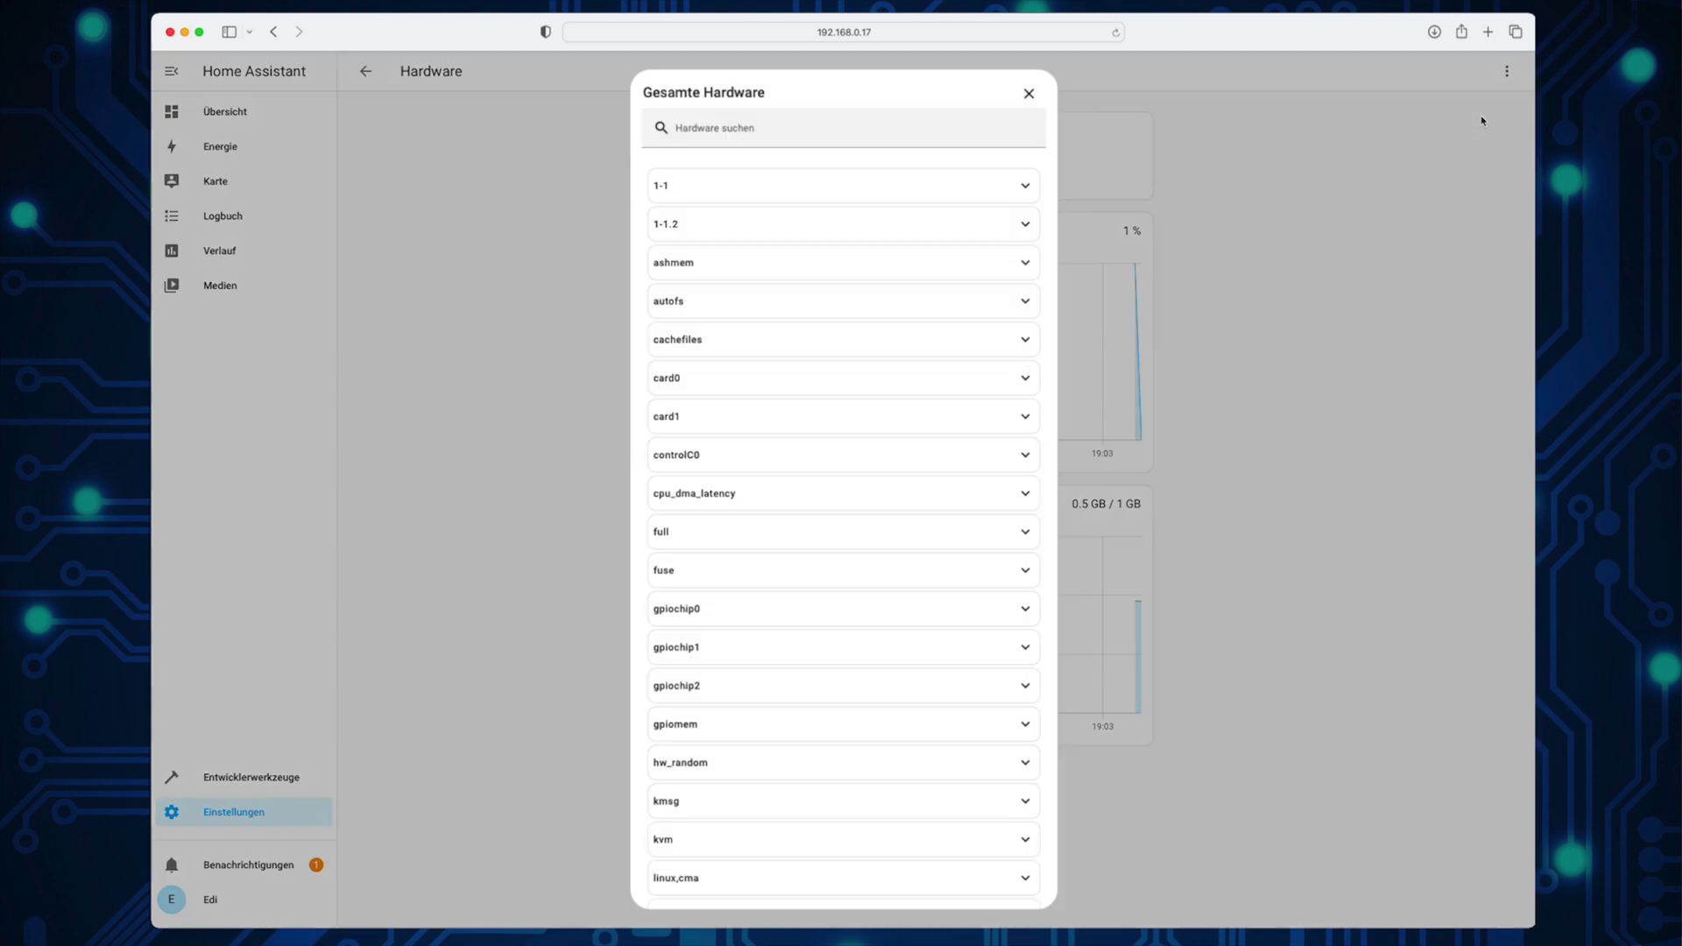
scroll(958, 454, down, 5)
scroll(956, 455, down, 20)
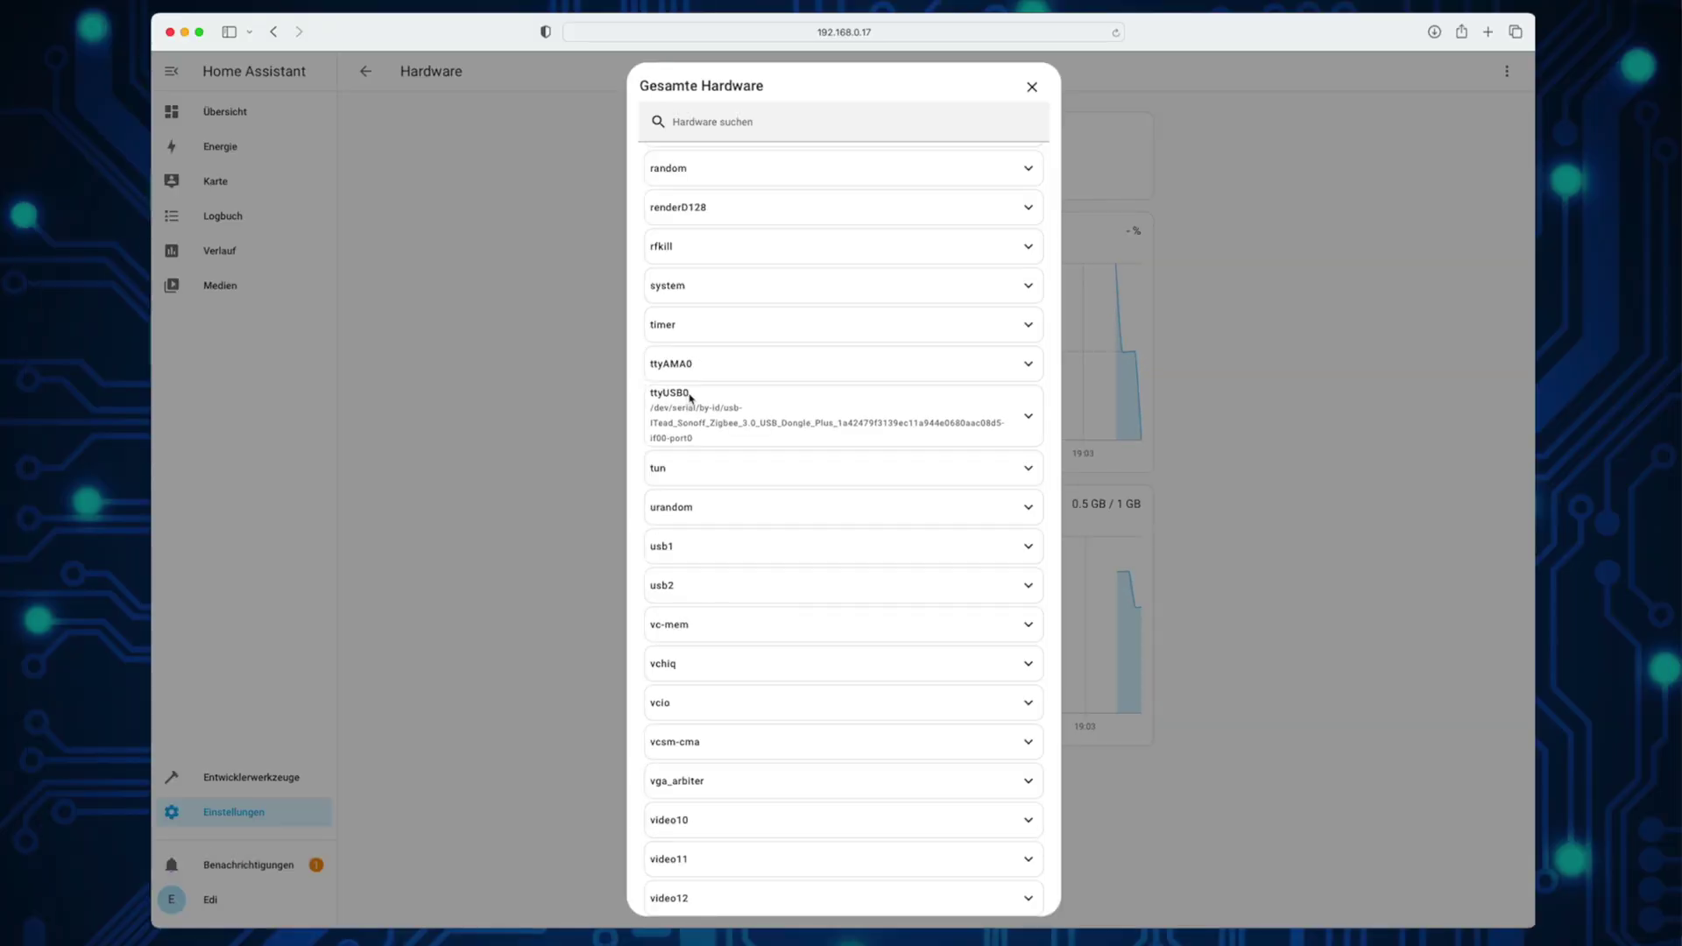
drag(691, 396, 648, 392)
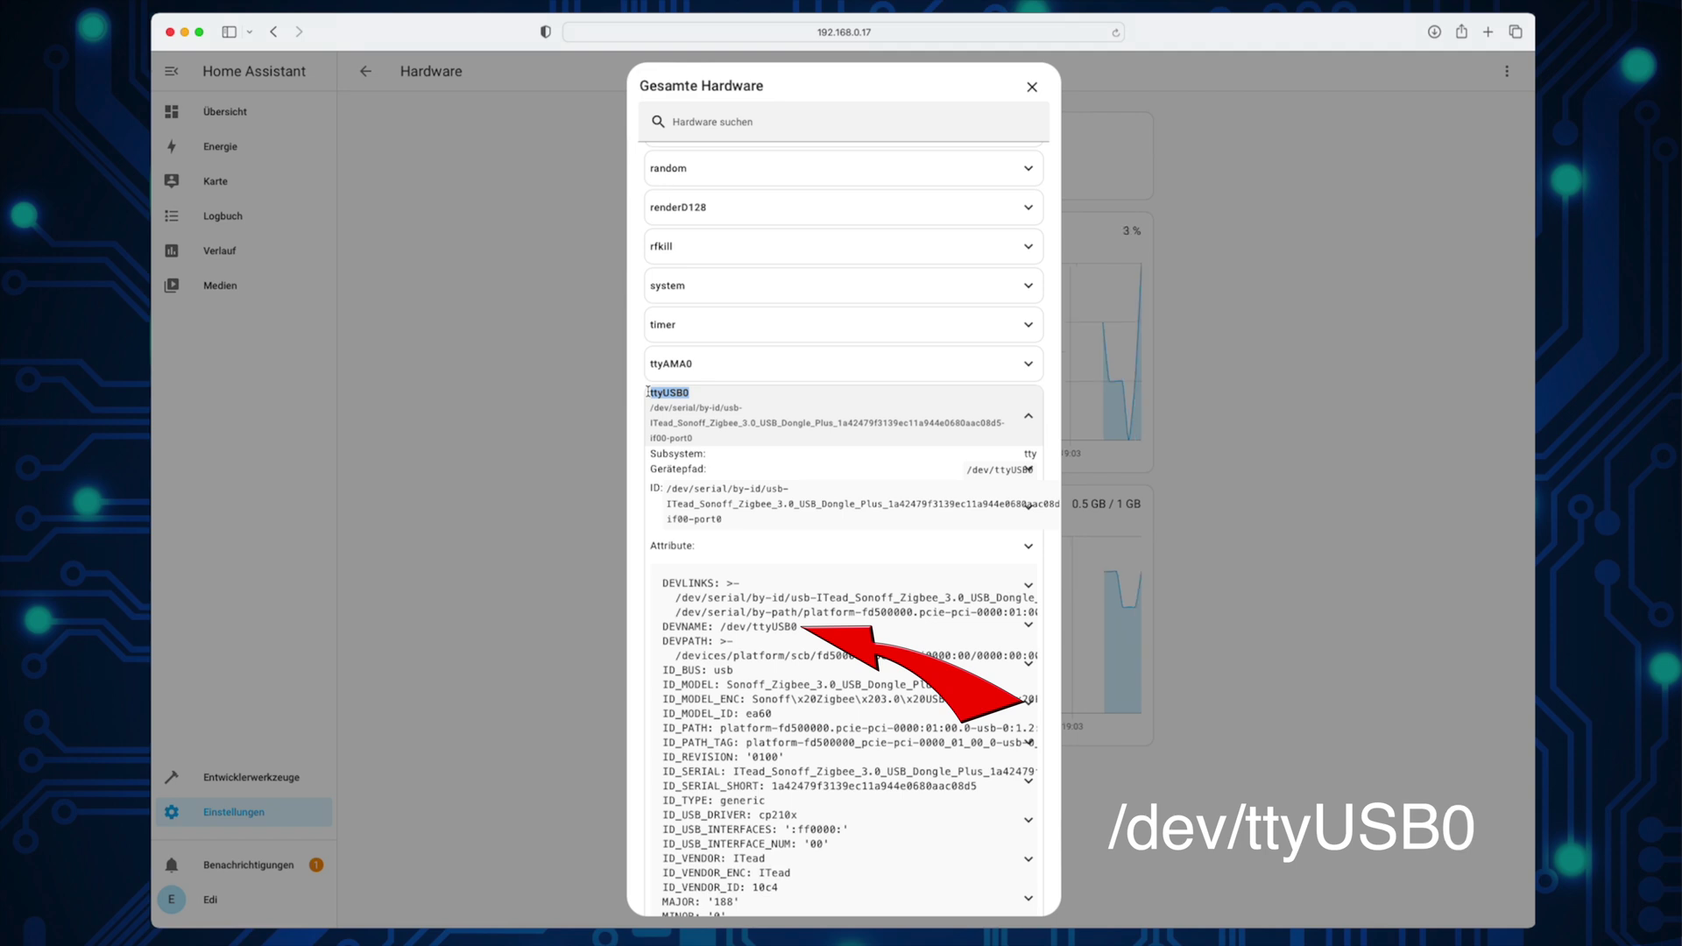
click(1032, 93)
click(225, 811)
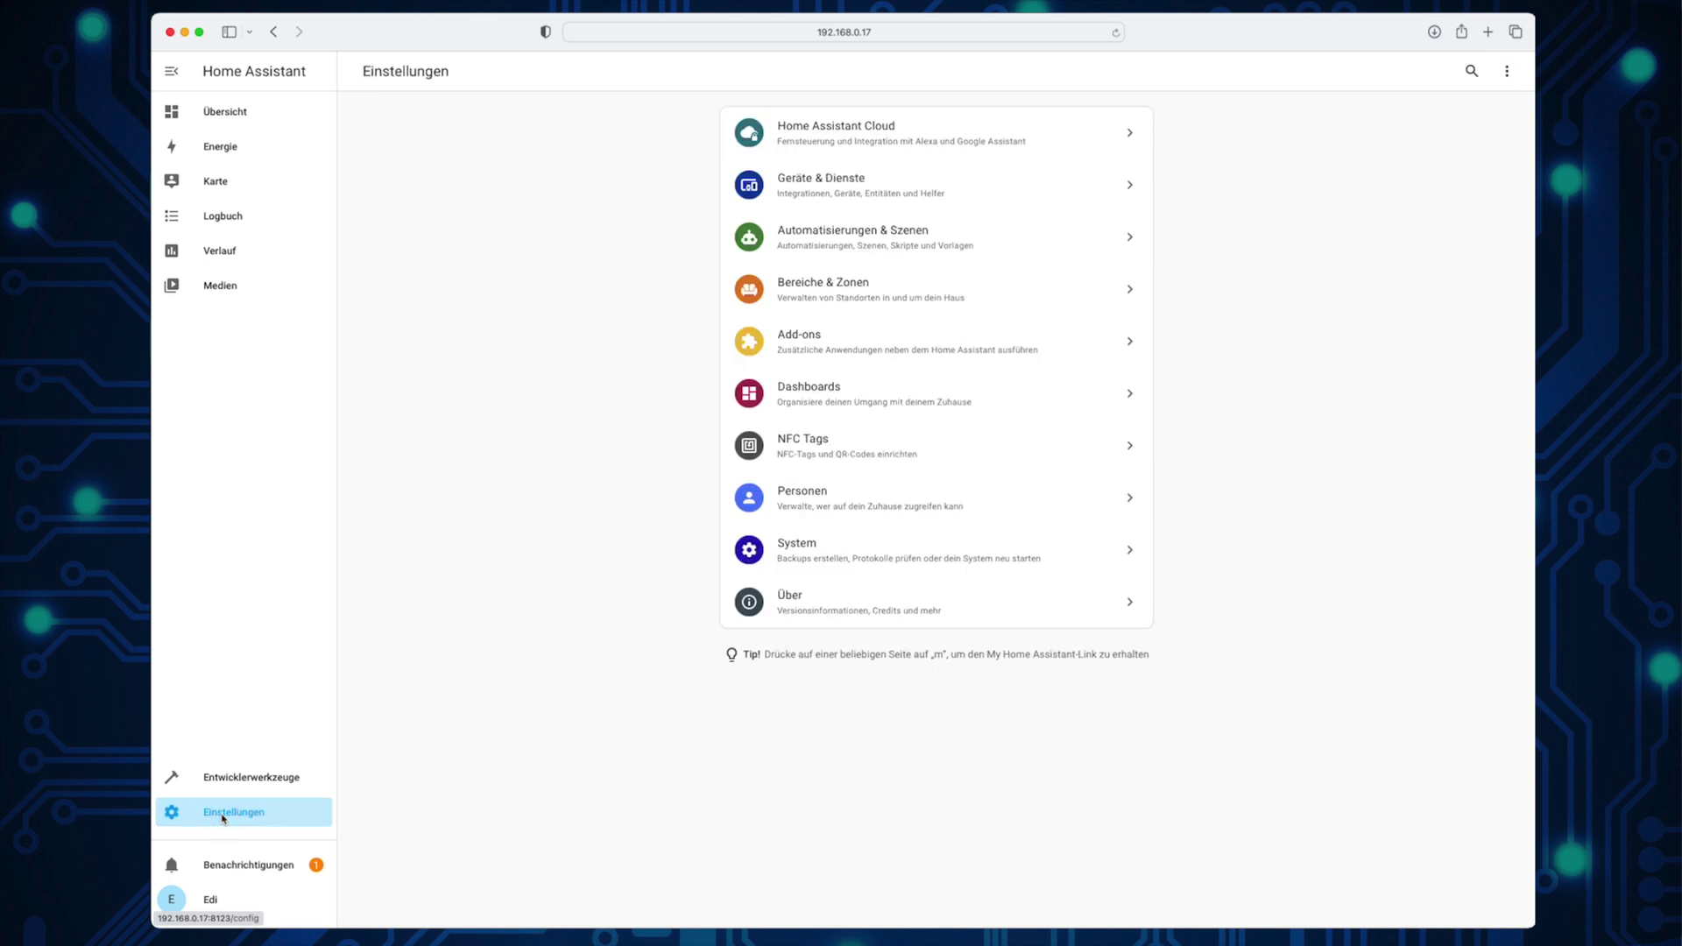
Step: Add the hassio-zigbee2mqtt GitHub repository to the Add-on Store and reload its listing
click(830, 351)
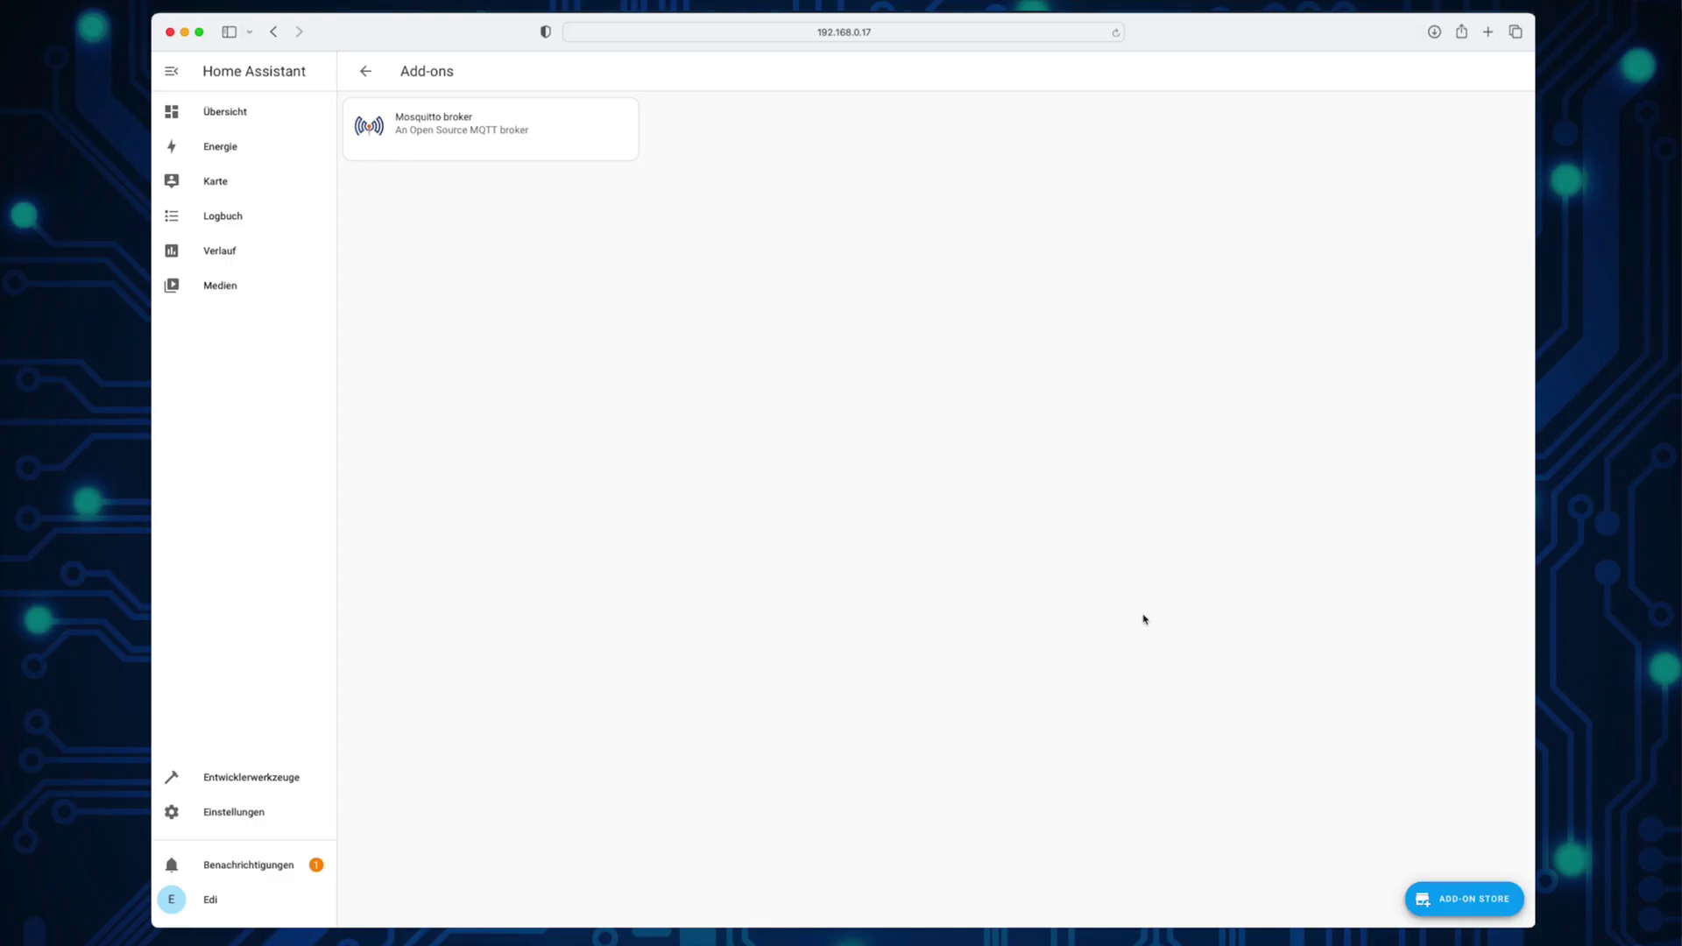
click(1434, 895)
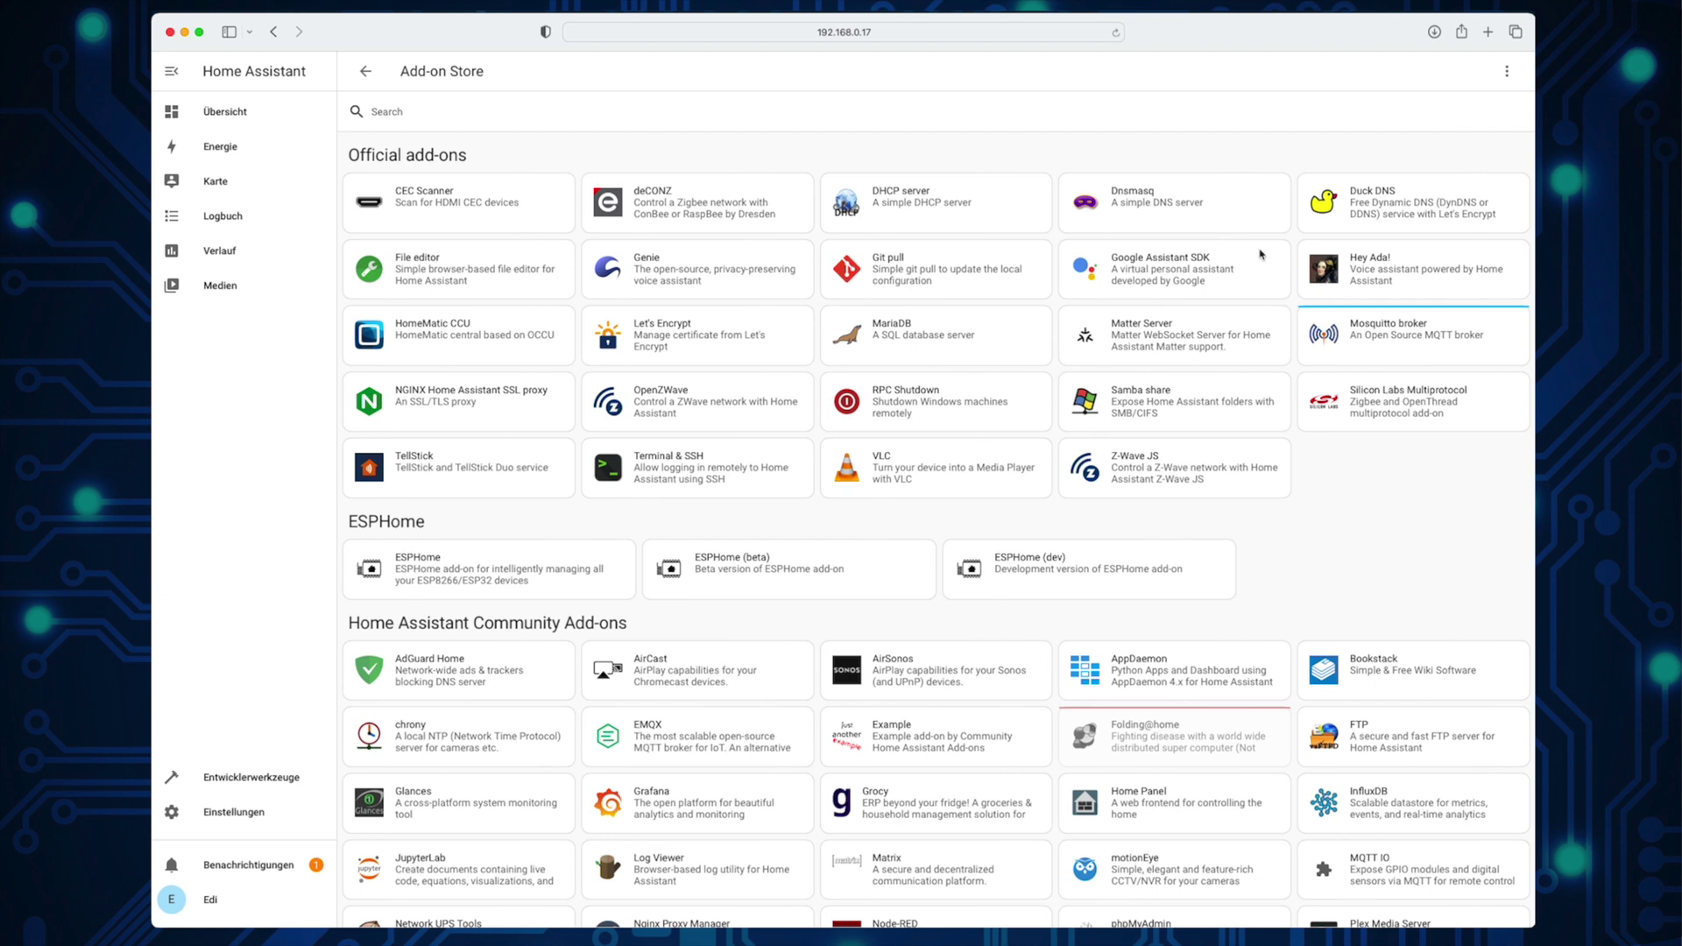
click(1510, 77)
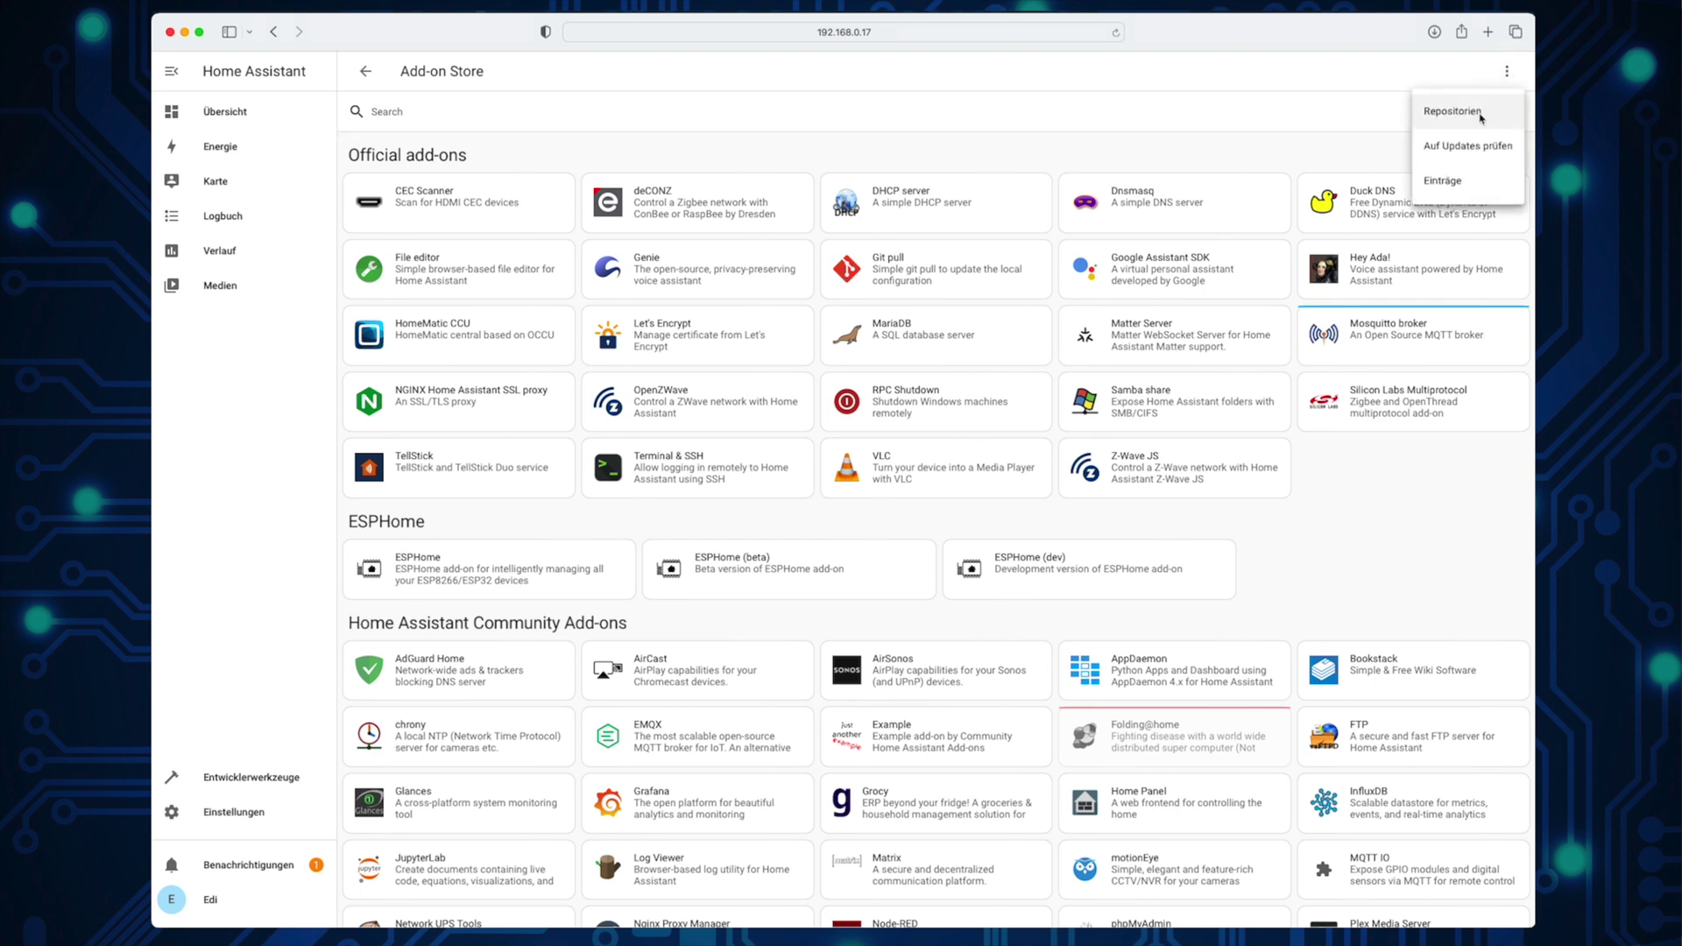
click(1481, 116)
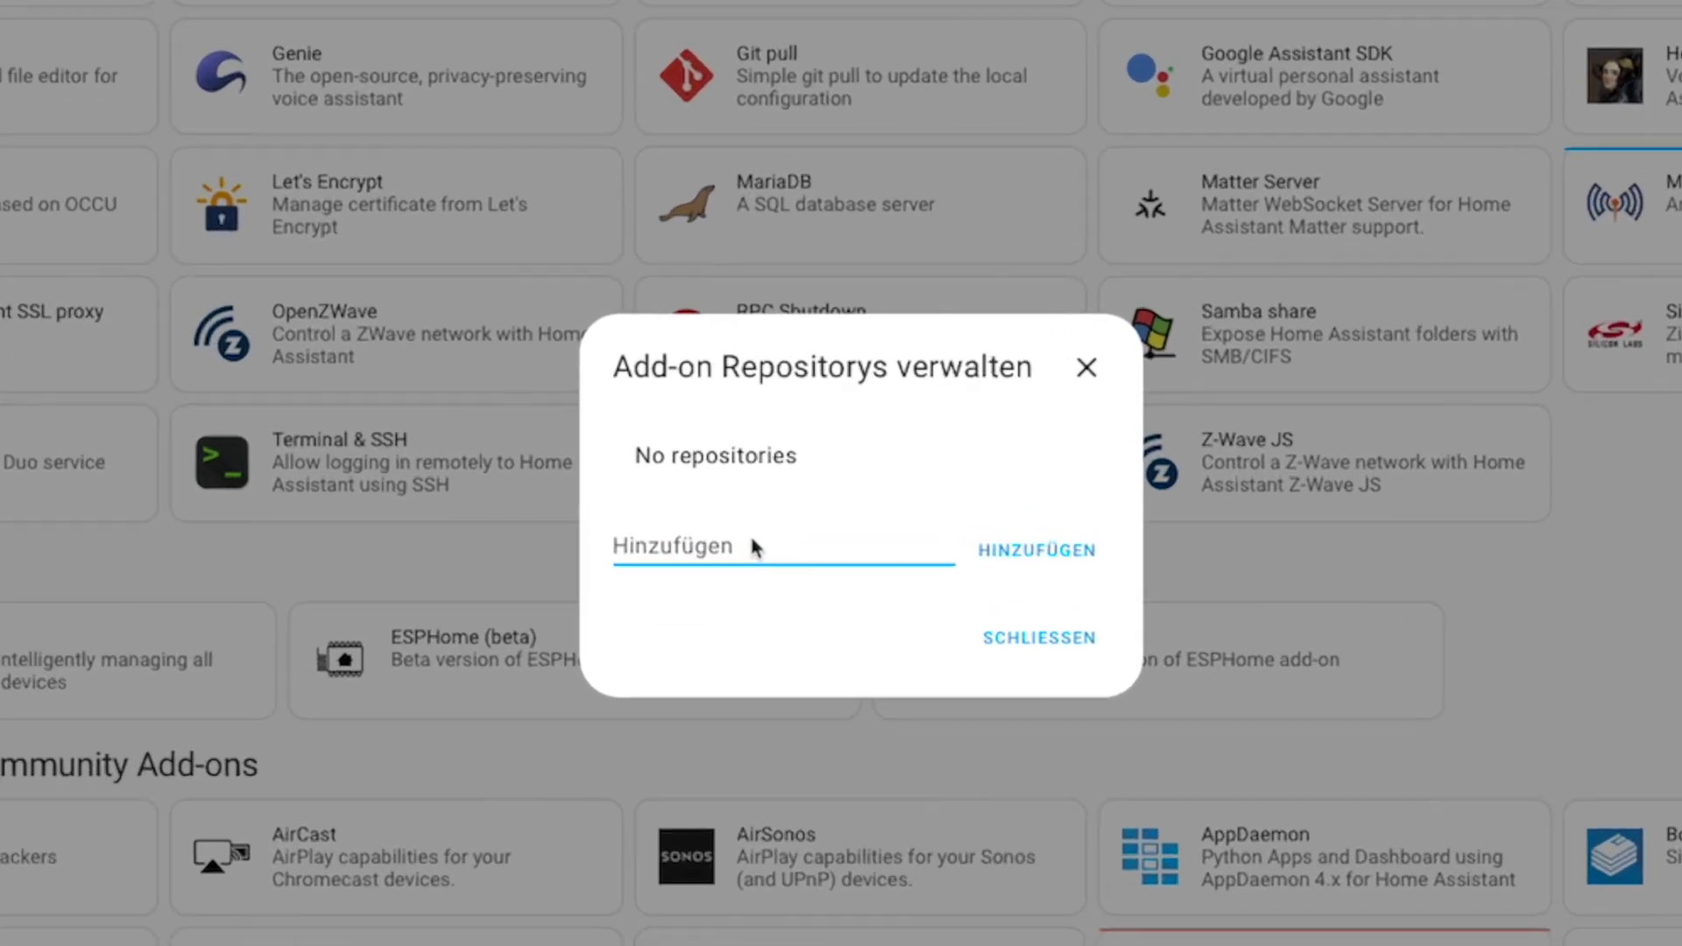
click(751, 548)
text(https://github.com/zigbee2mqtt/hassio-zigbee2mqtt)
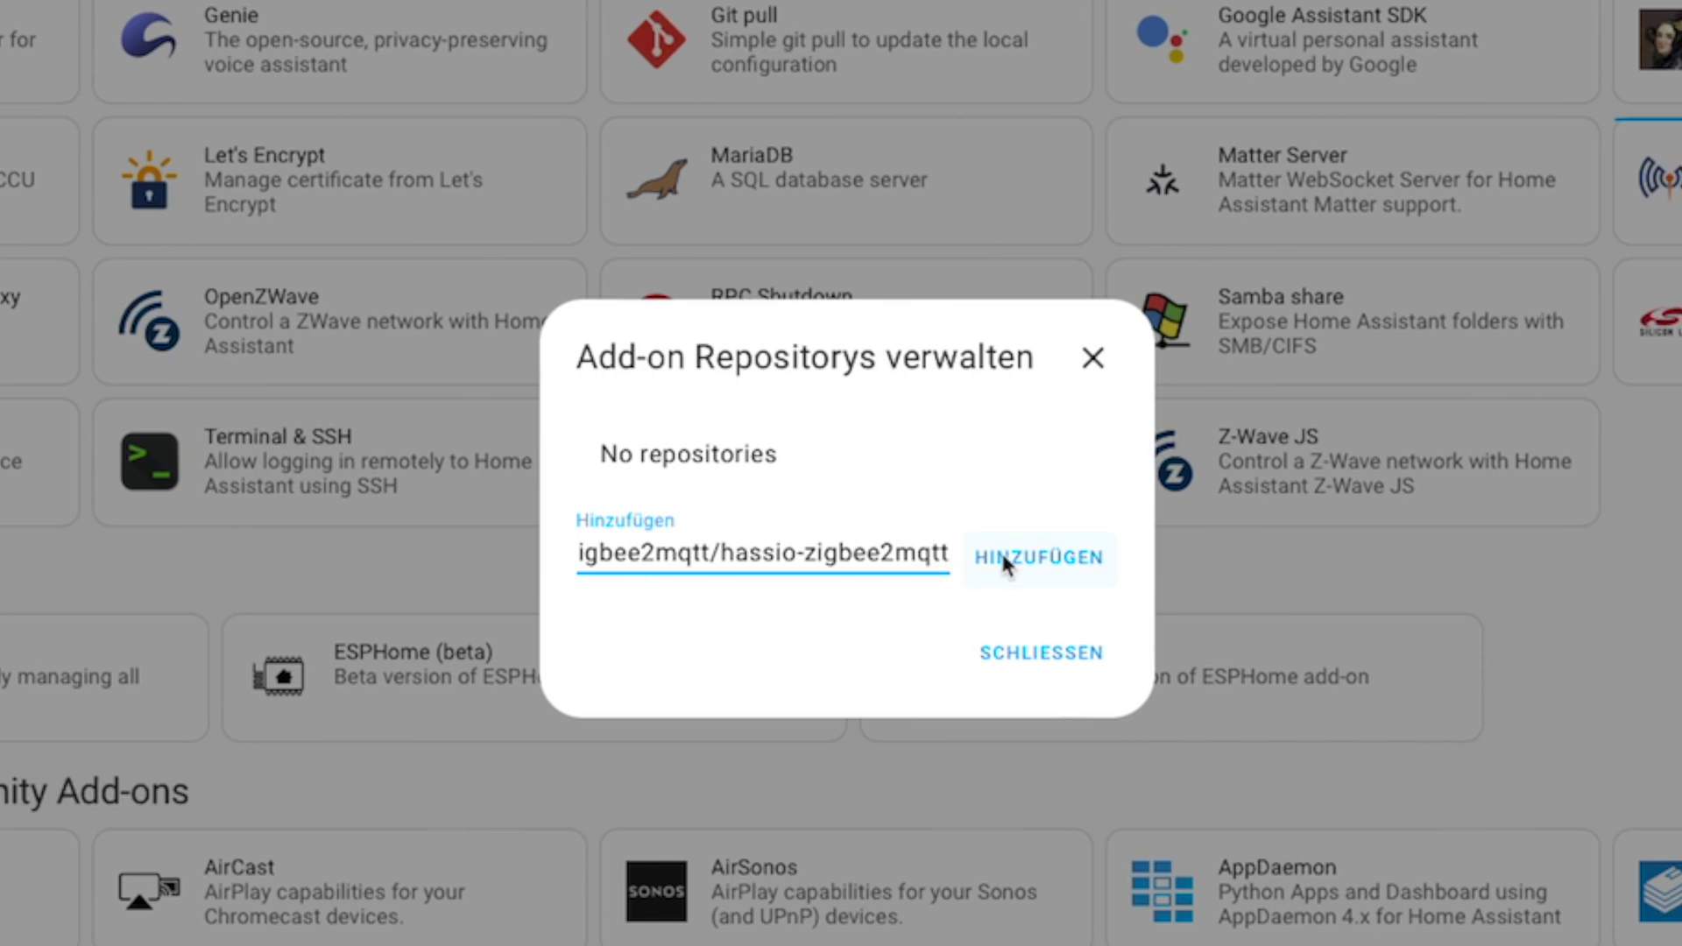
click(1048, 564)
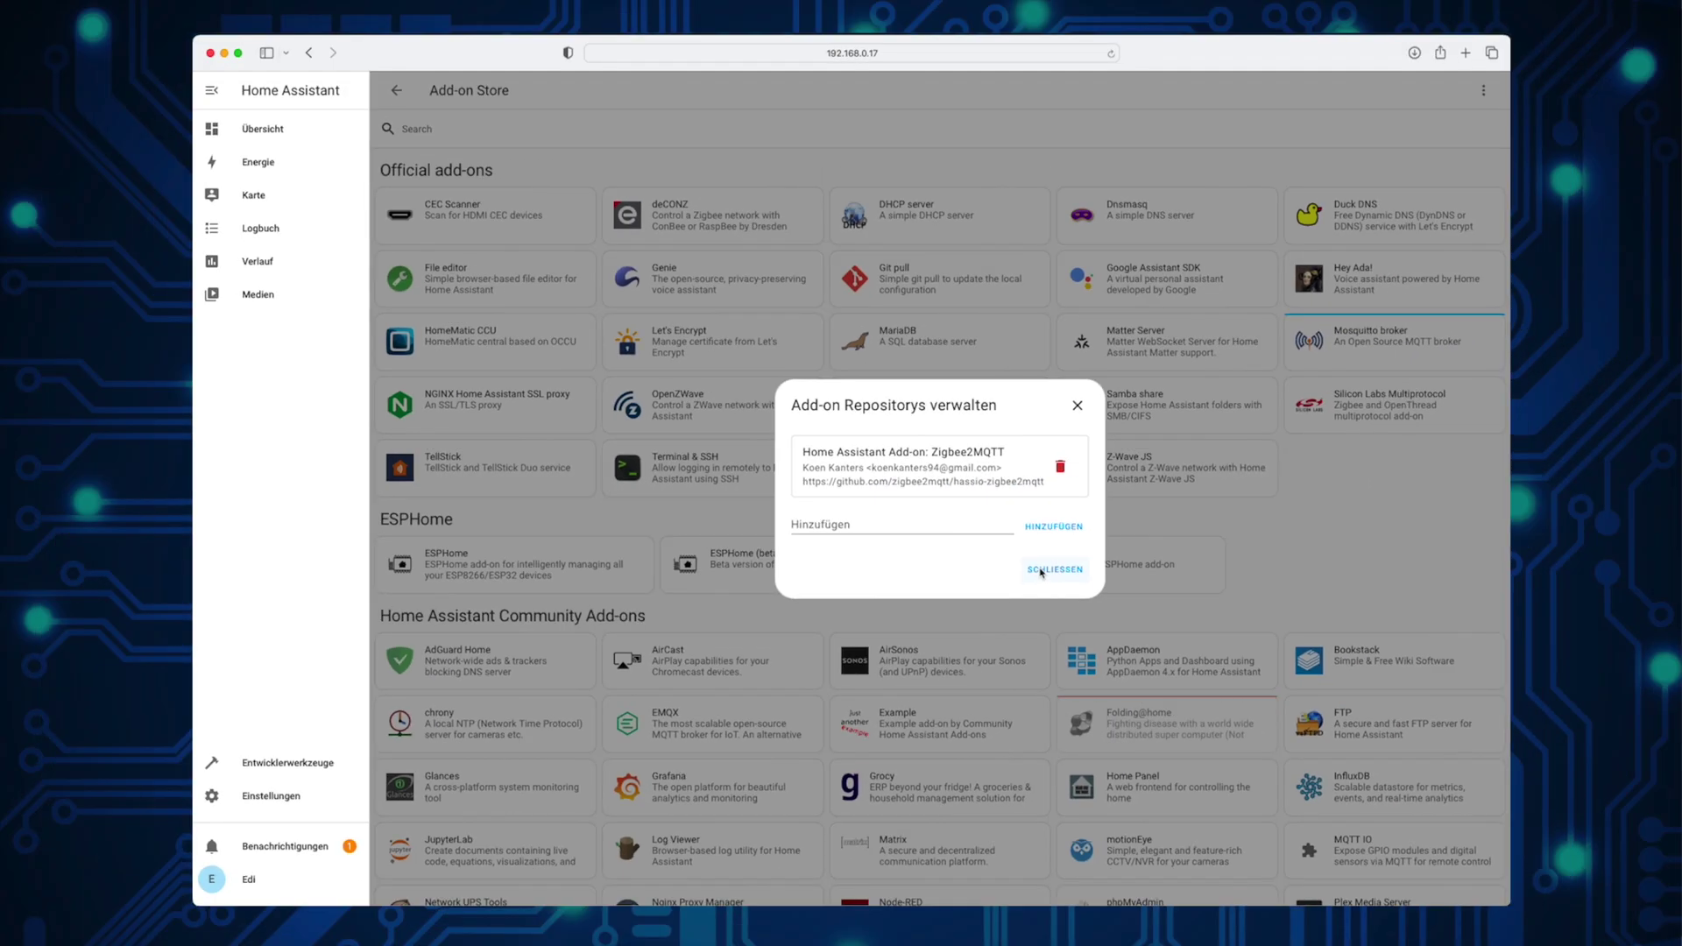
click(1041, 571)
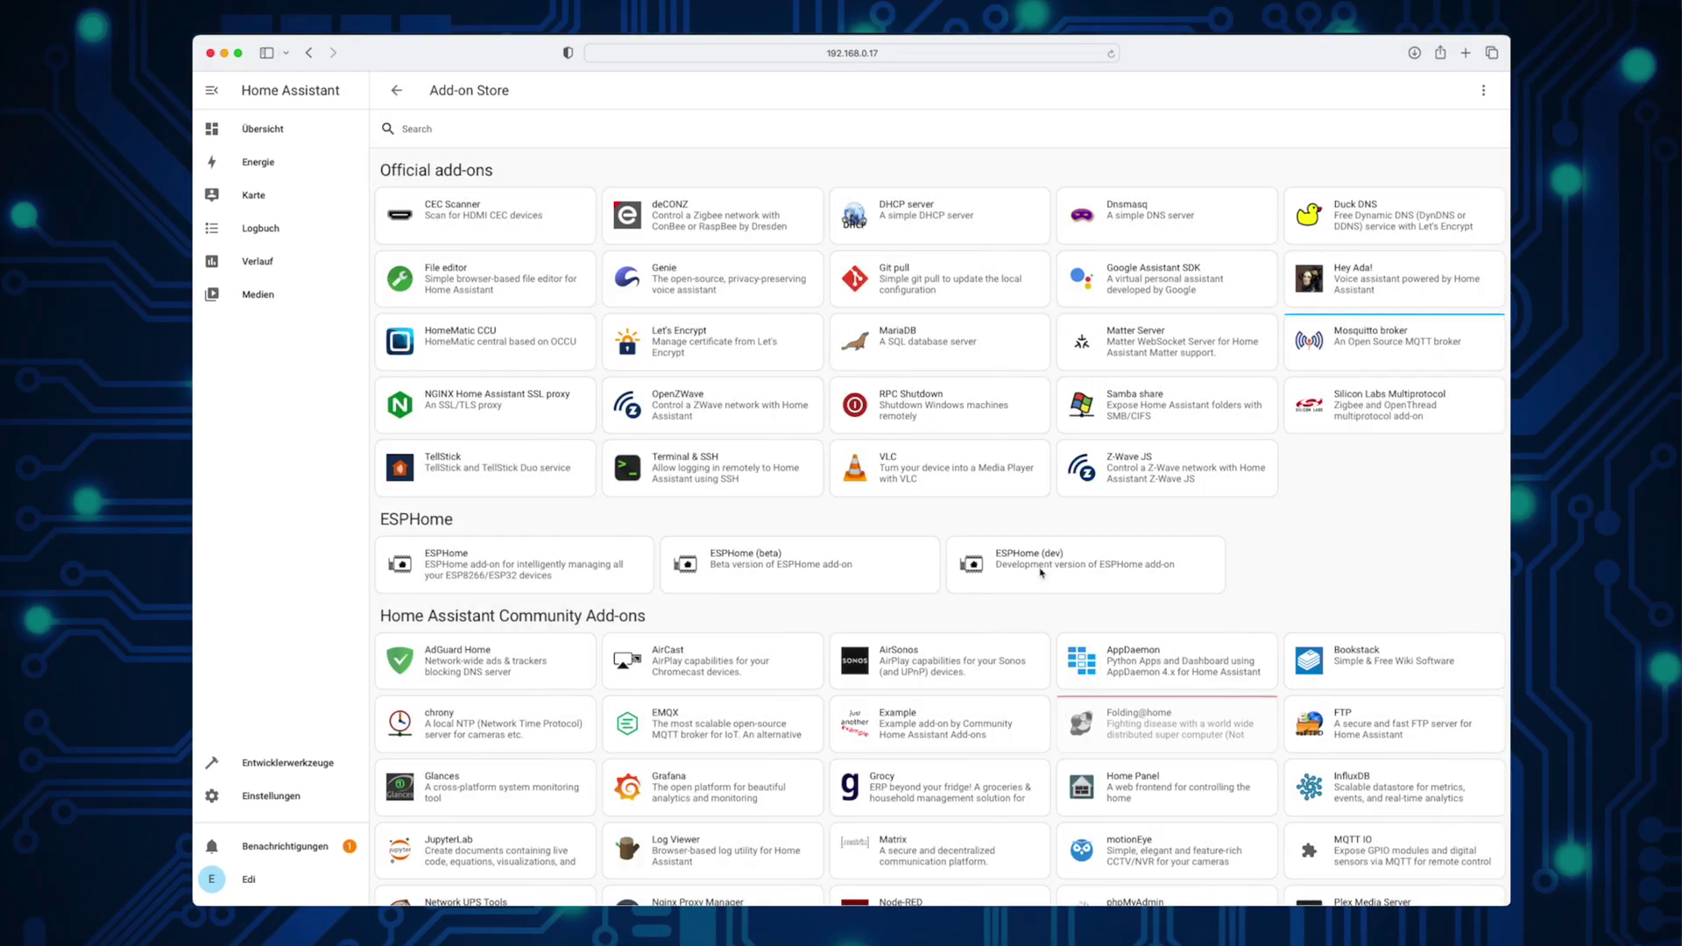
click(1112, 55)
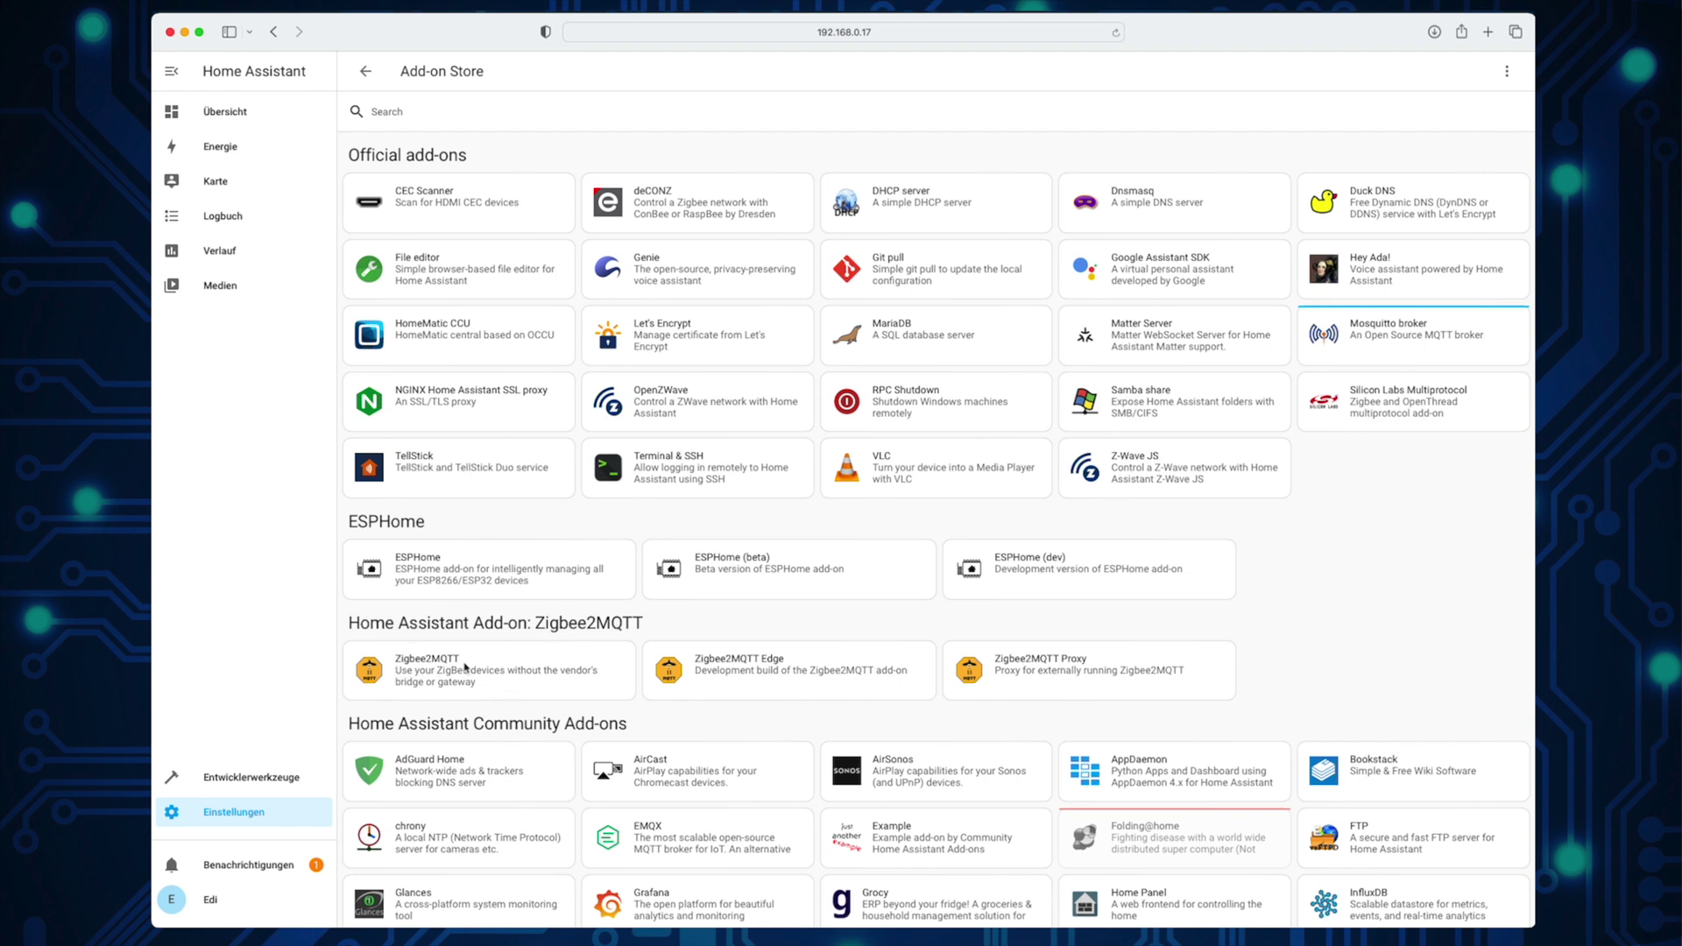
Step: Install the Zigbee2MQTT 1.29.1-1 add-on with watchdog and its sidebar entry switched on
click(488, 673)
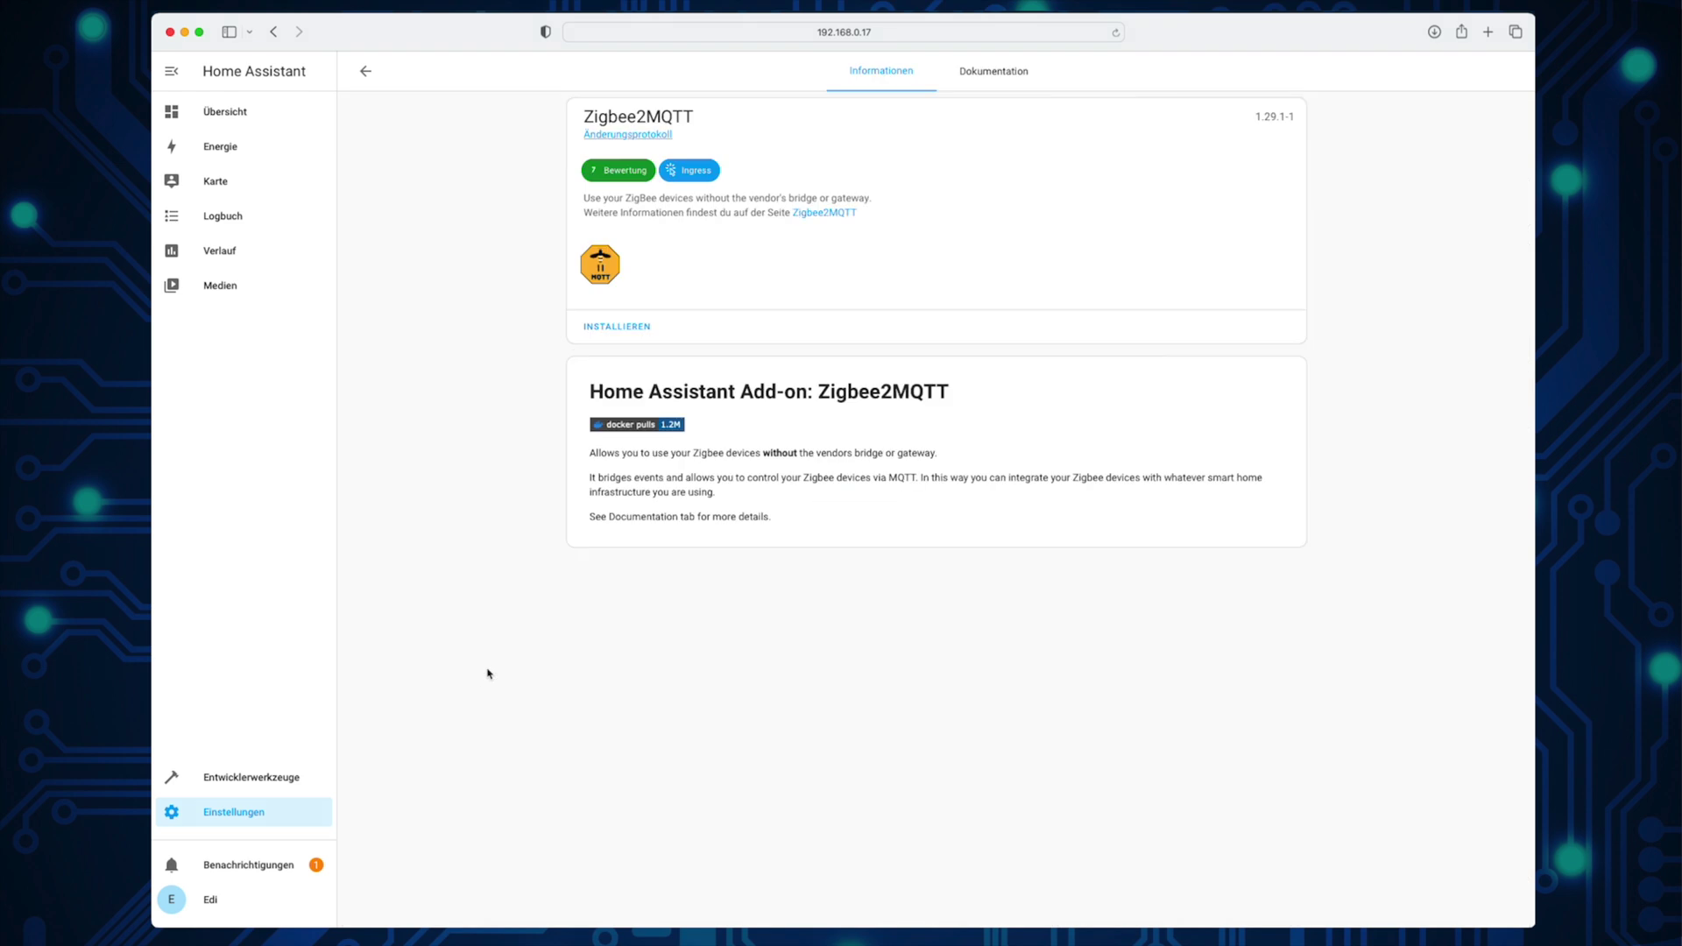
click(601, 333)
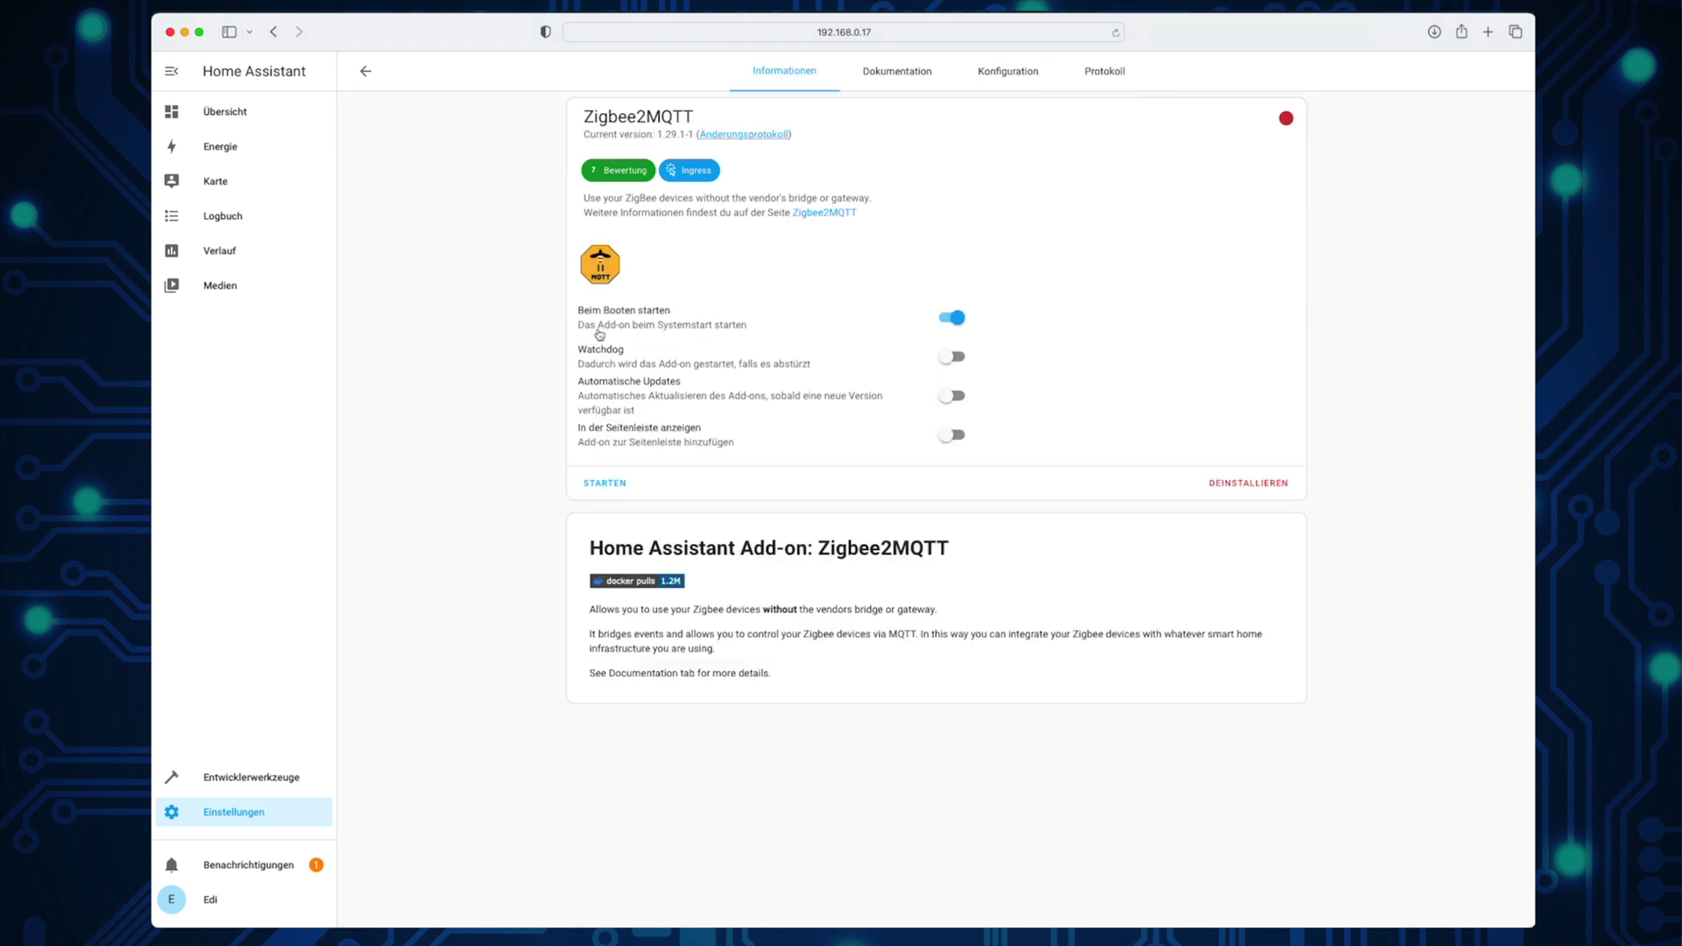
click(948, 359)
click(958, 436)
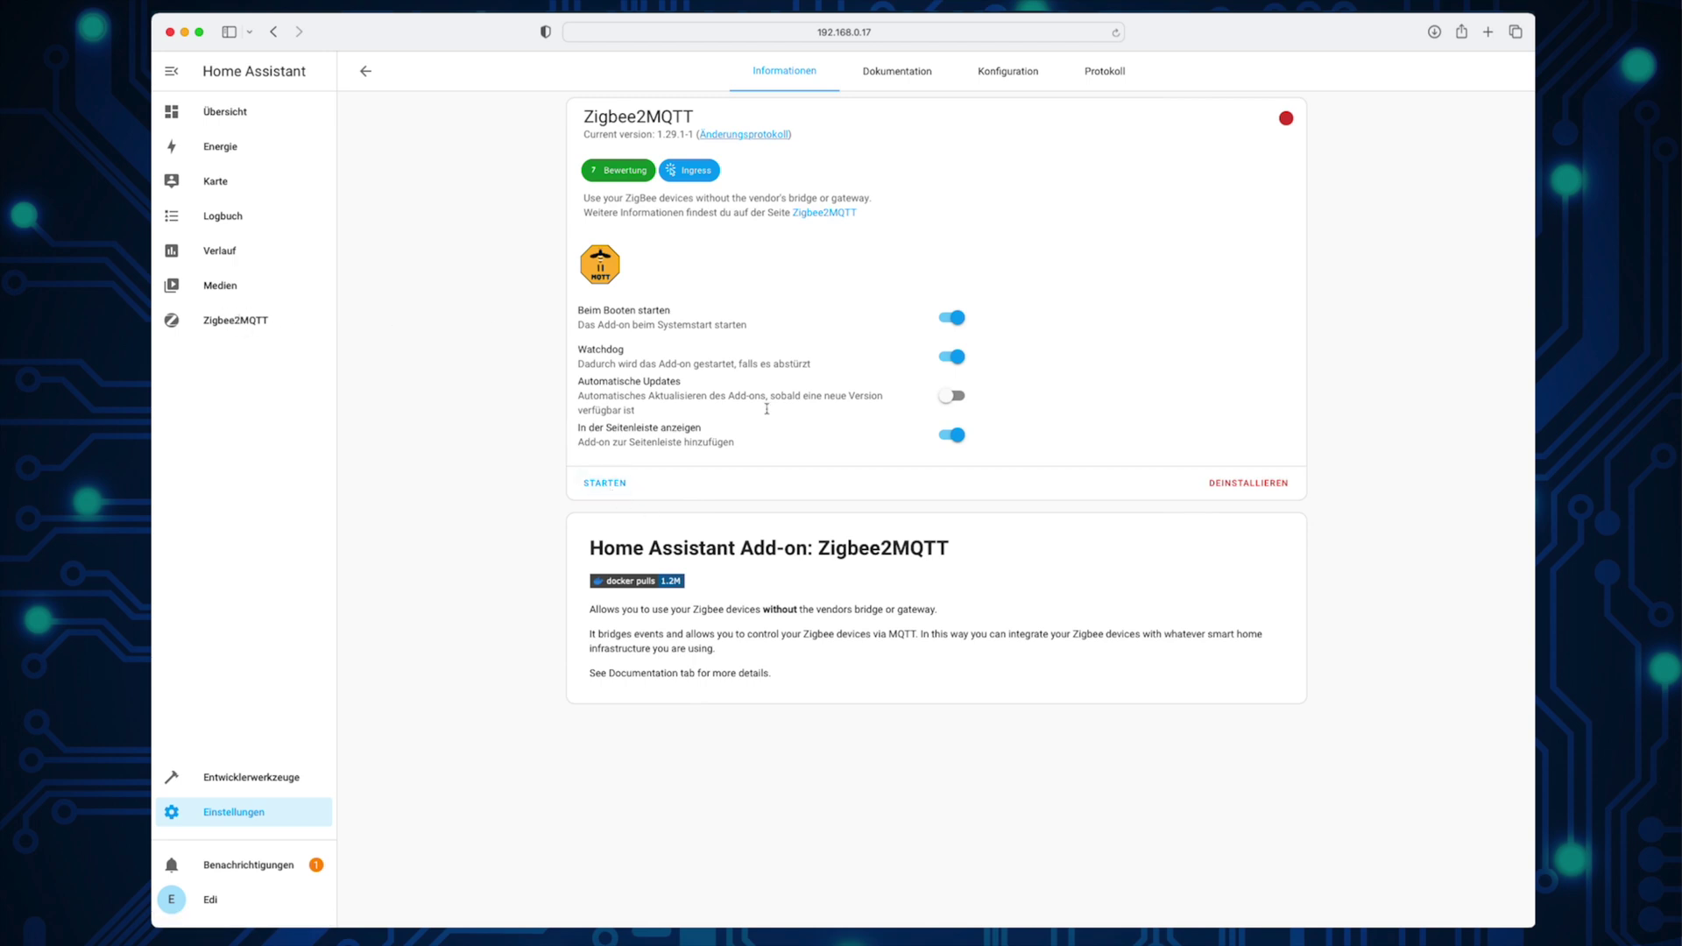
click(998, 82)
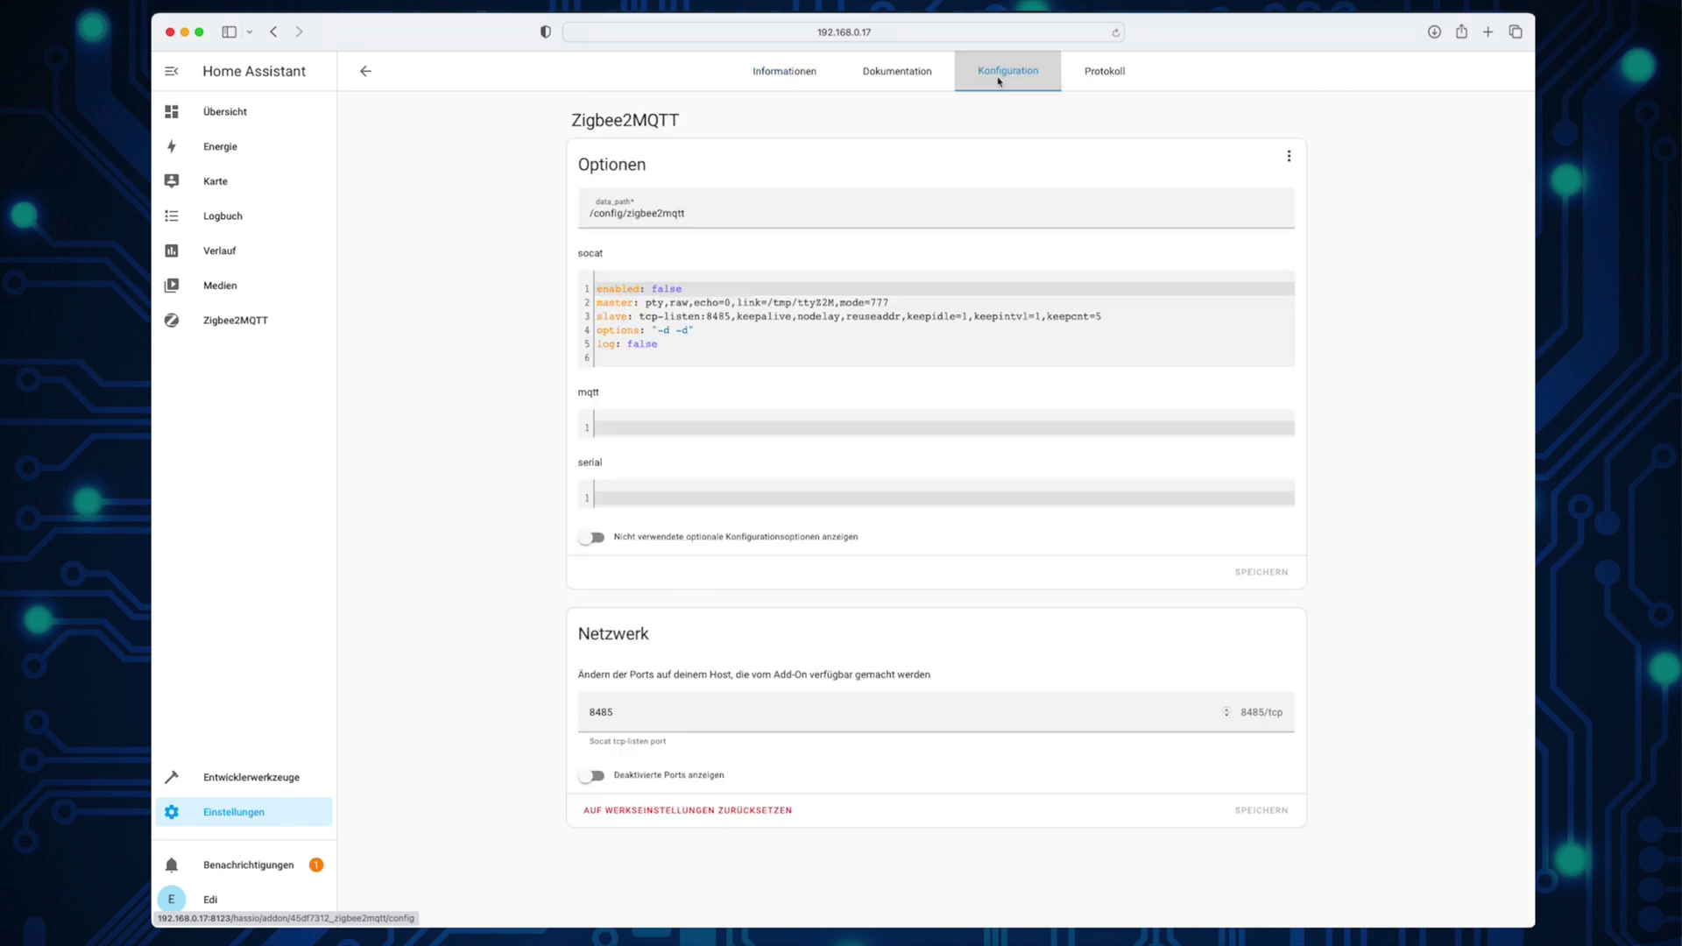
Step: Set mqtt base_topic zigbee2mqtt and serial port /dev/ttyUSB0, save, and start Zigbee2MQTT
click(672, 429)
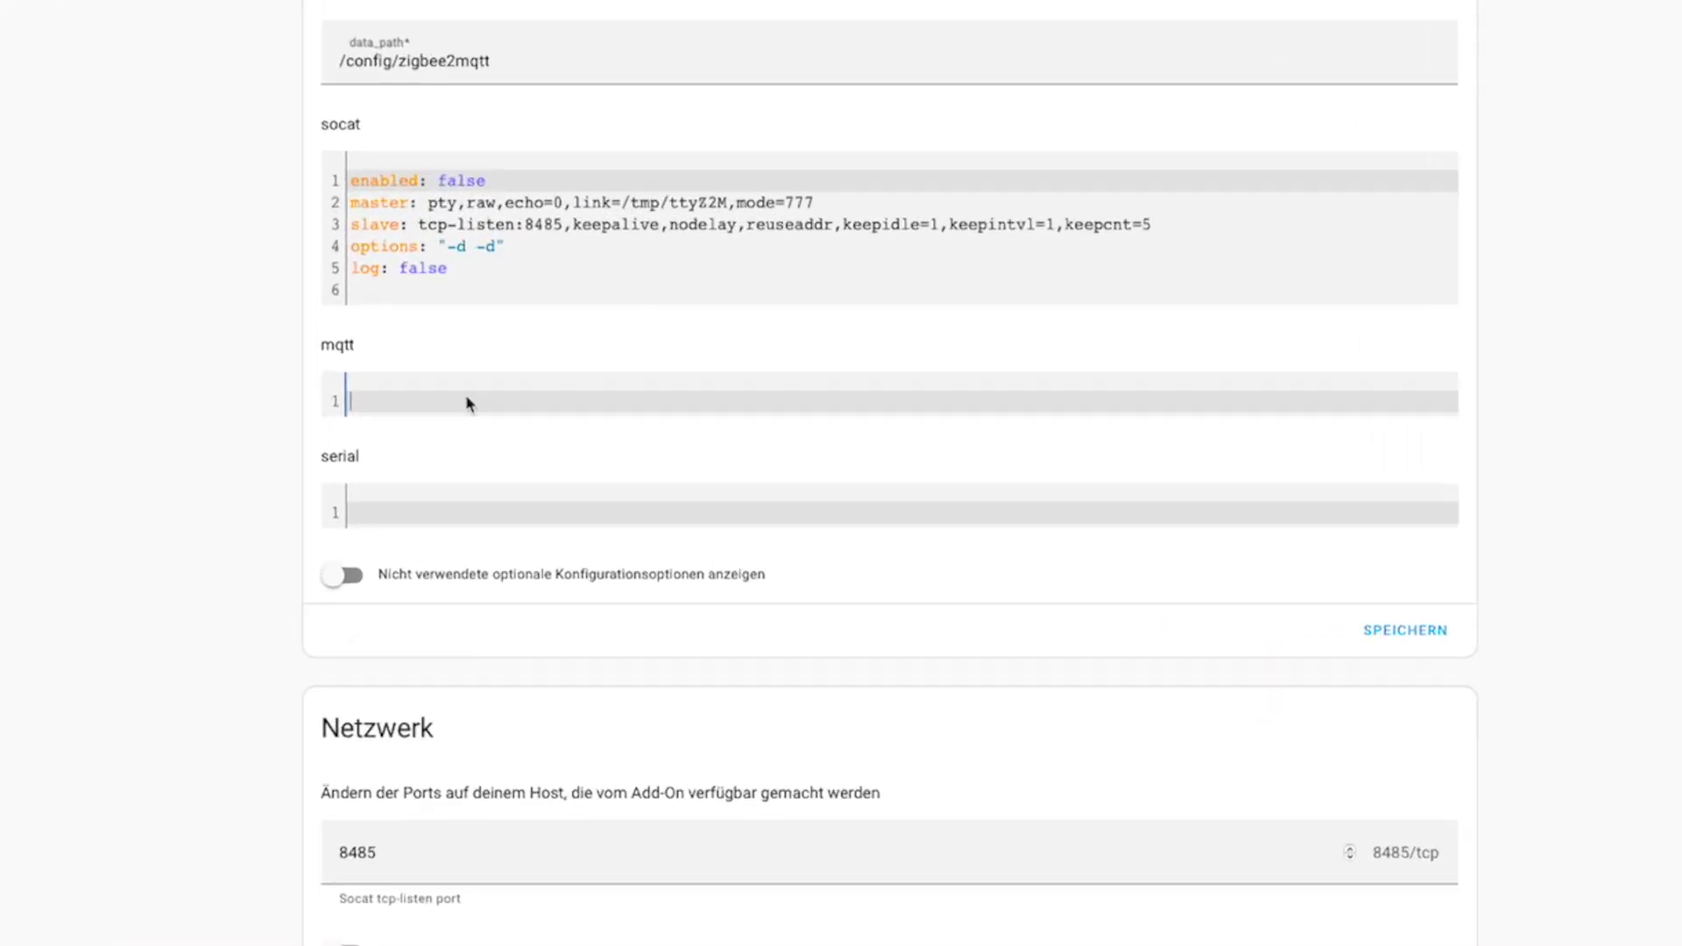
text(base_topic)
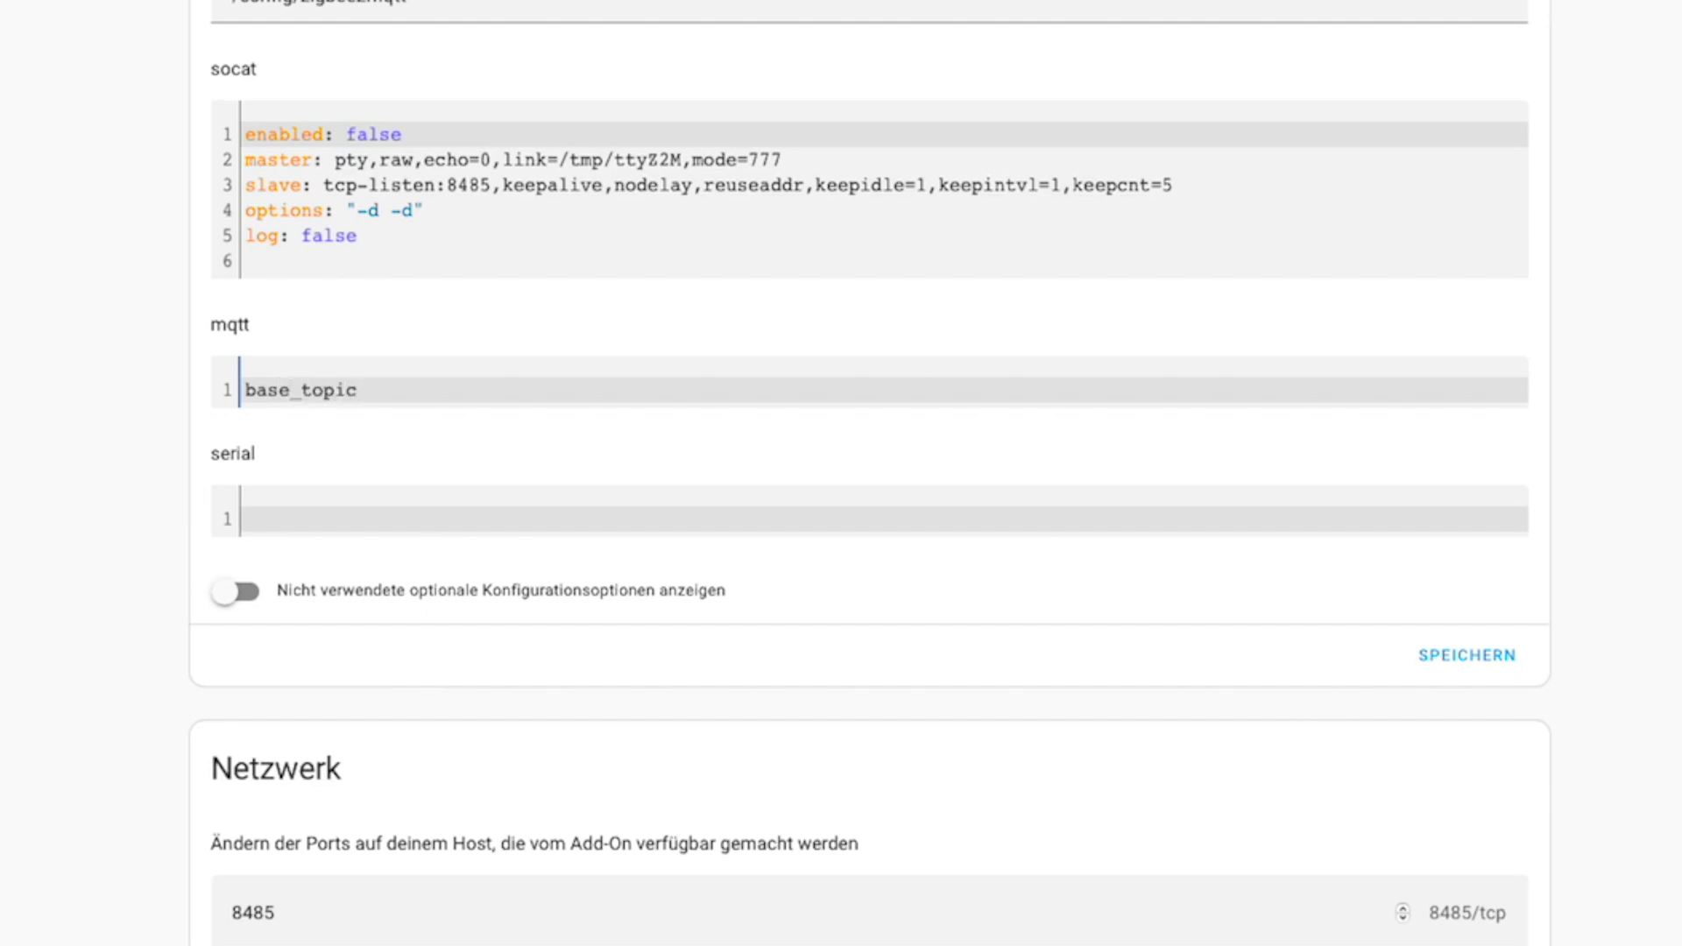
text(: zigbee2)
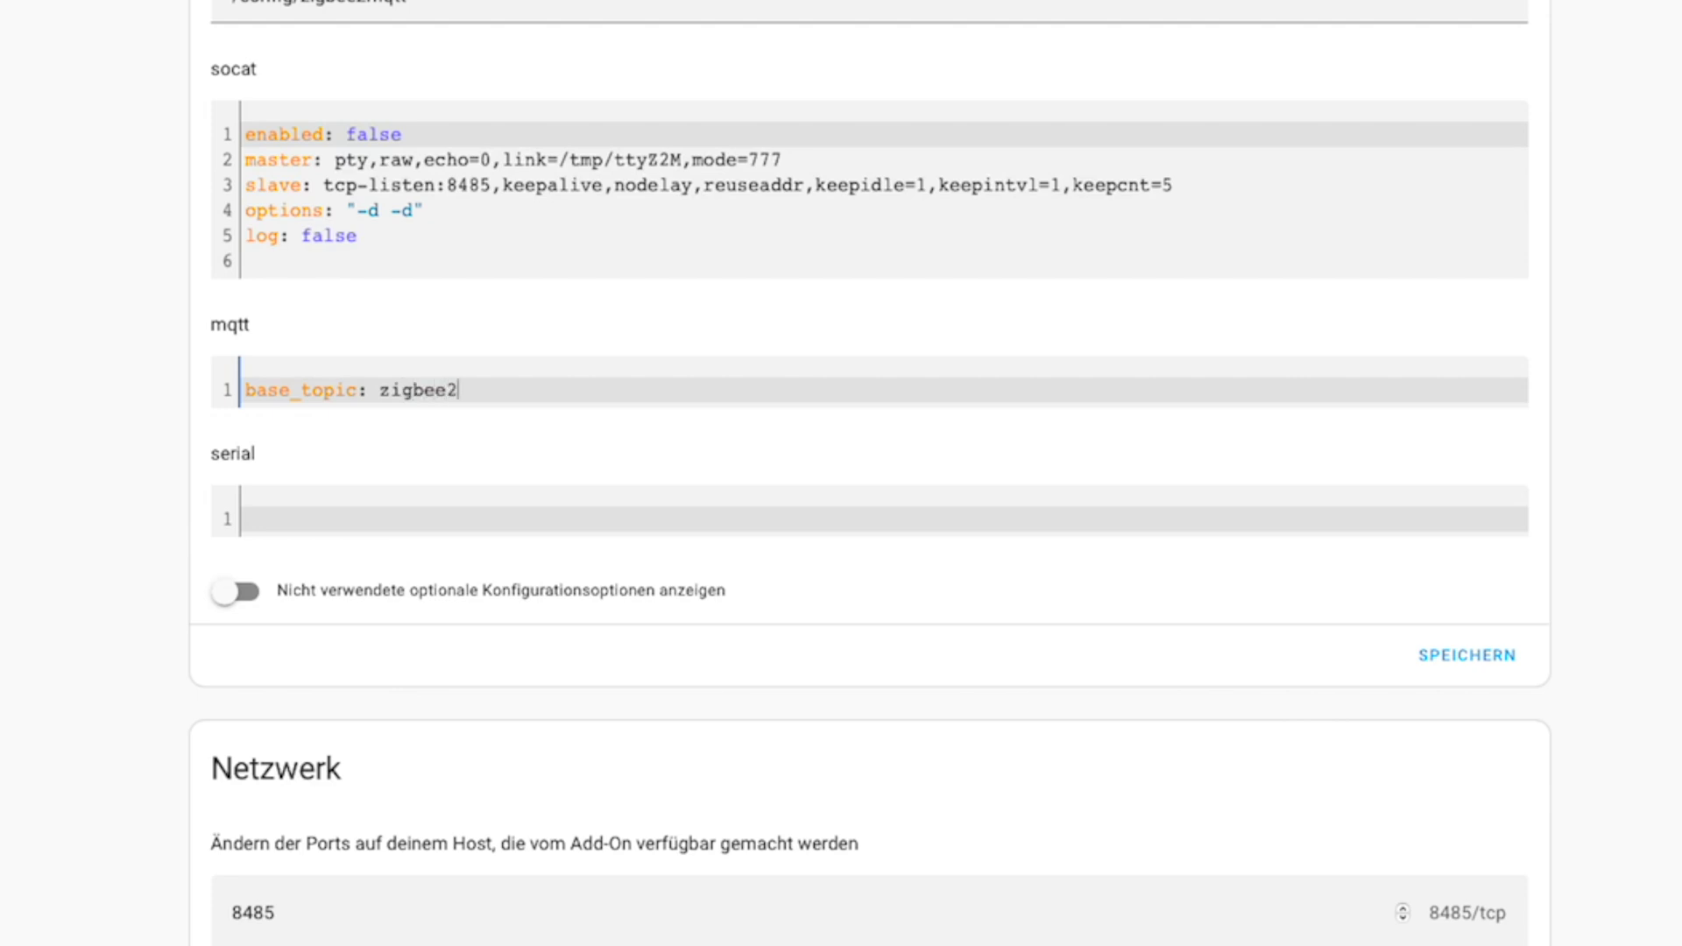
text(mqtt)
click(324, 538)
text(port:)
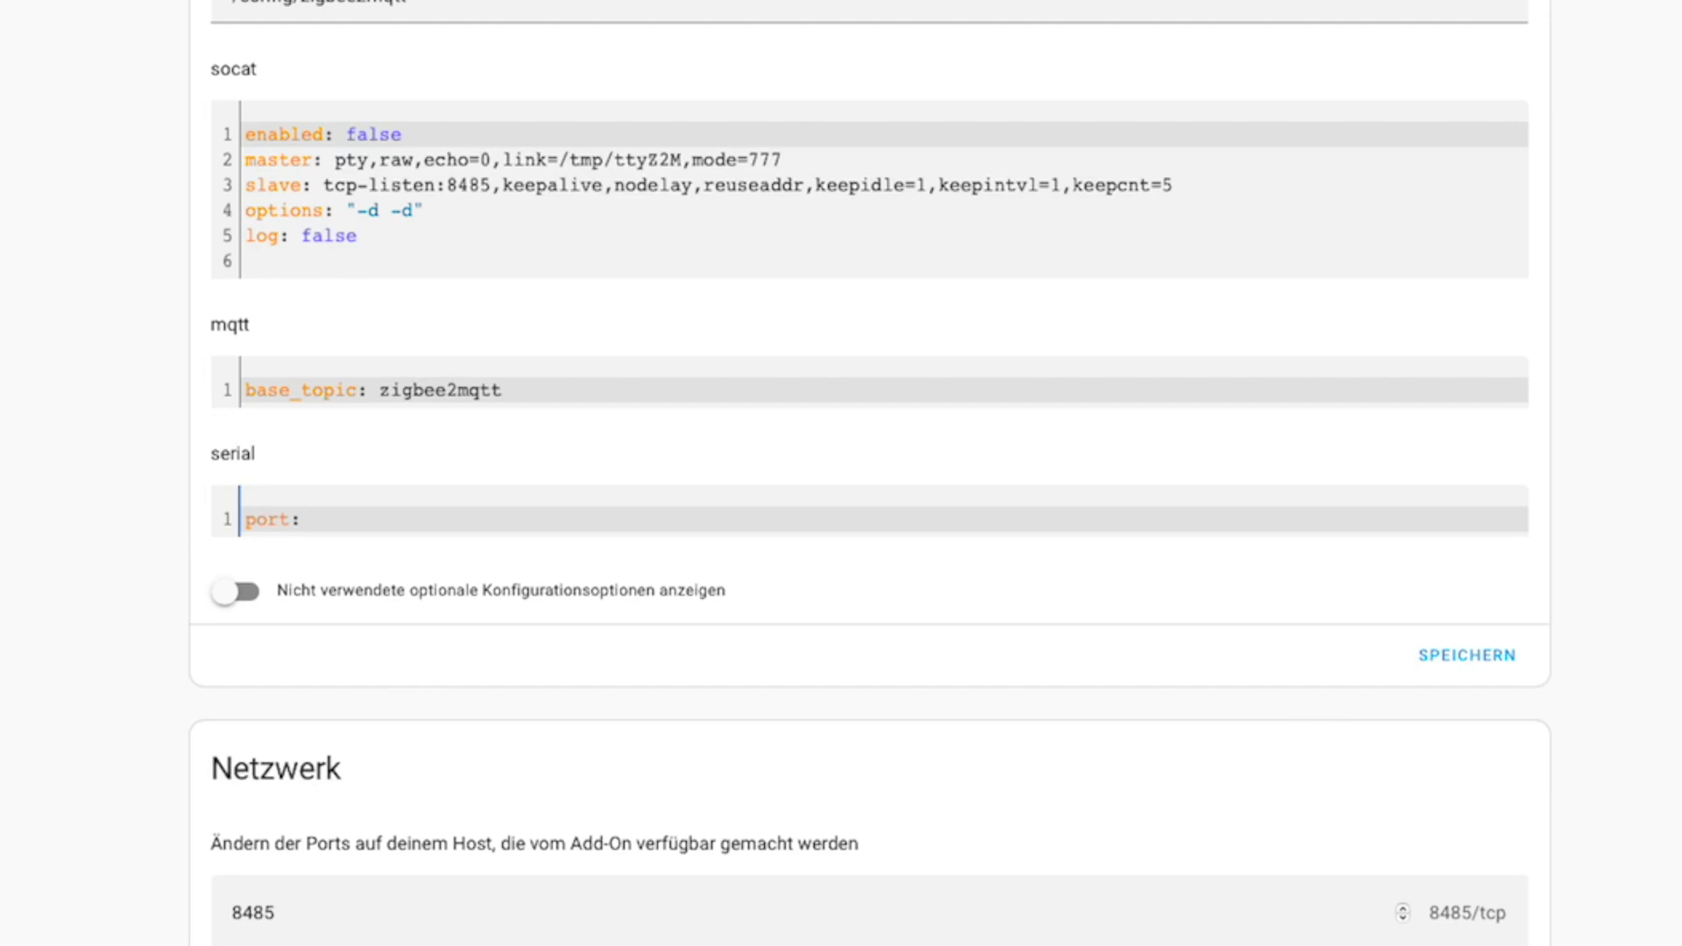
text( /dev/ttyUSB0)
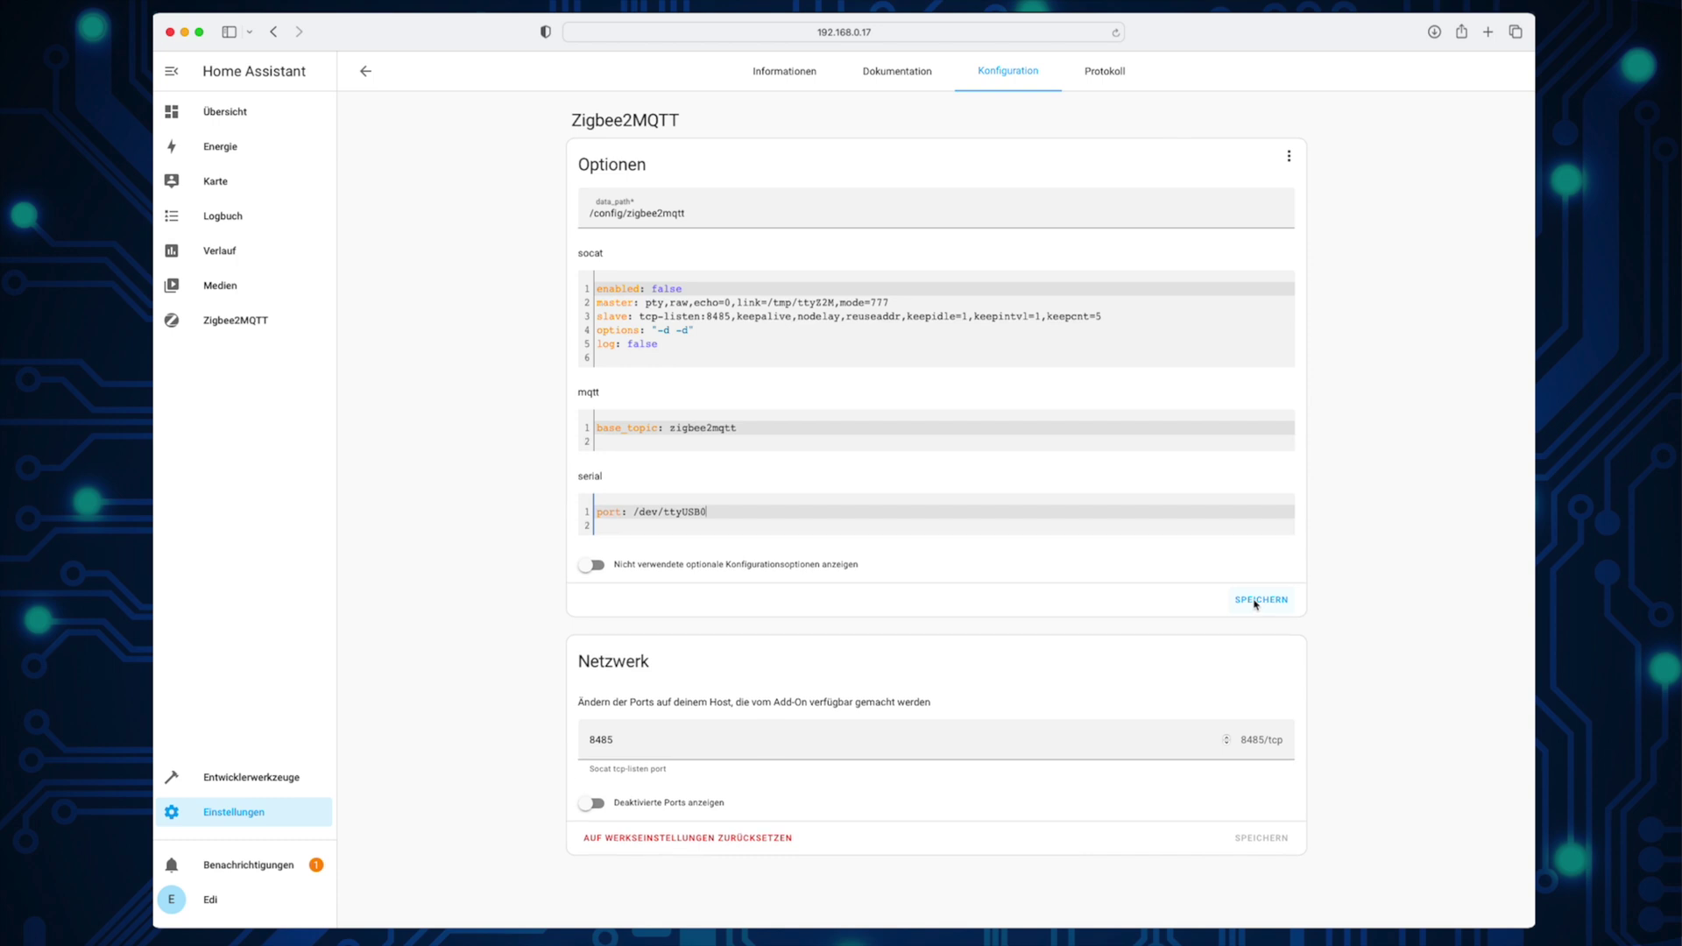
click(1258, 602)
click(791, 74)
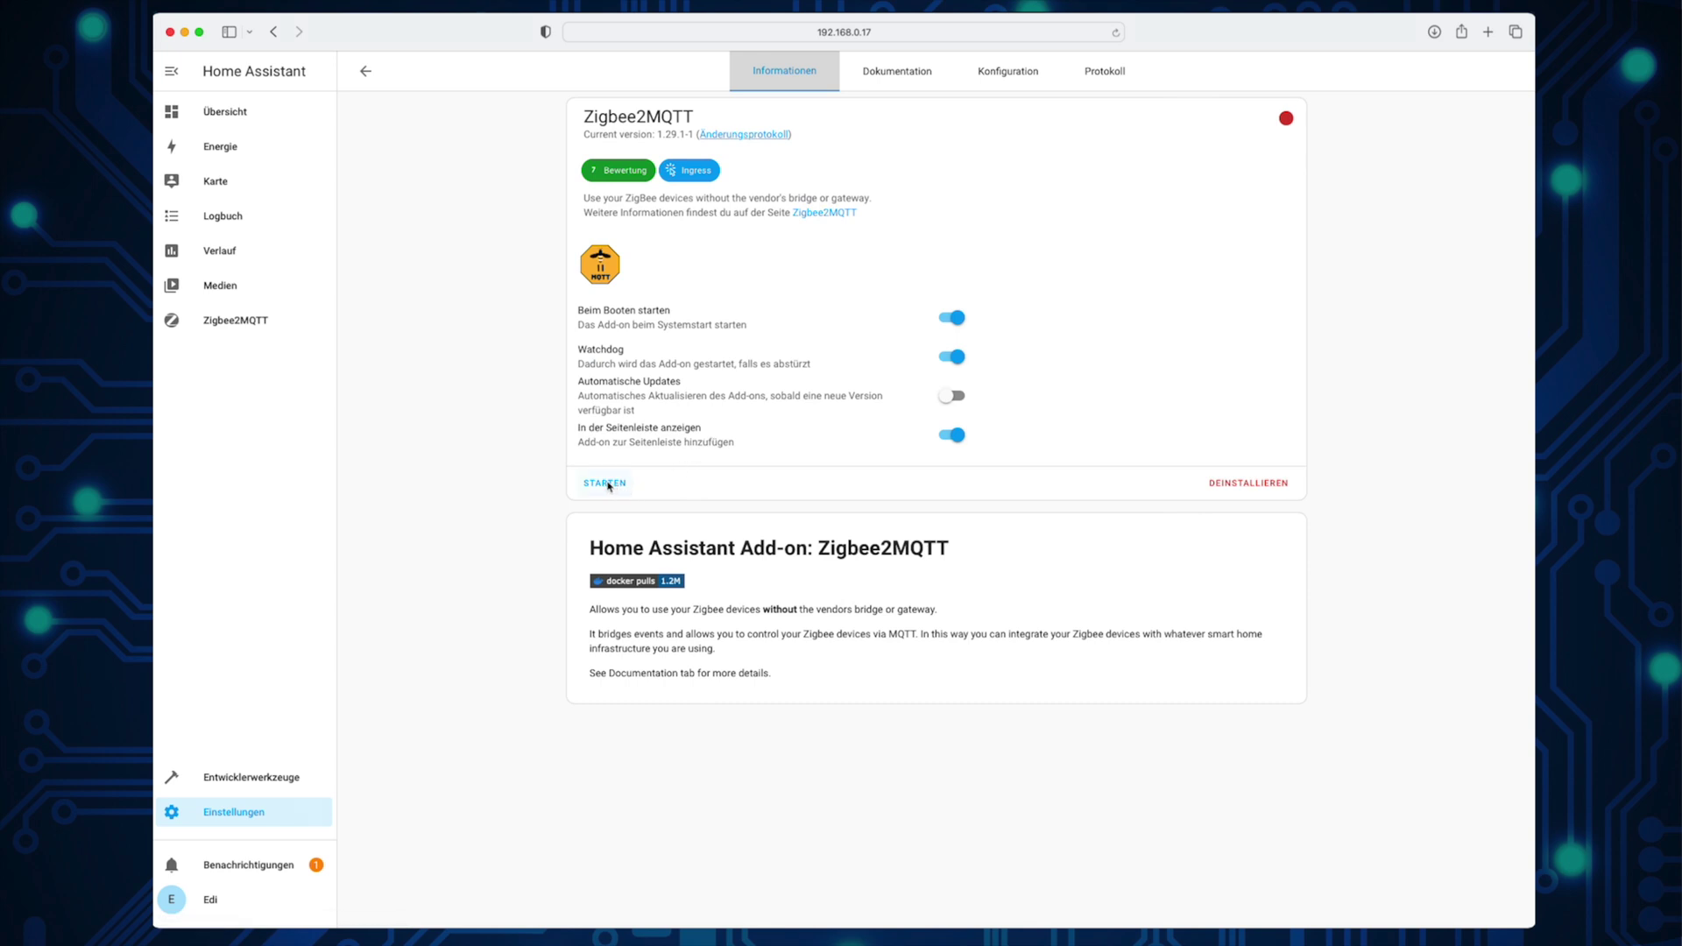
click(607, 484)
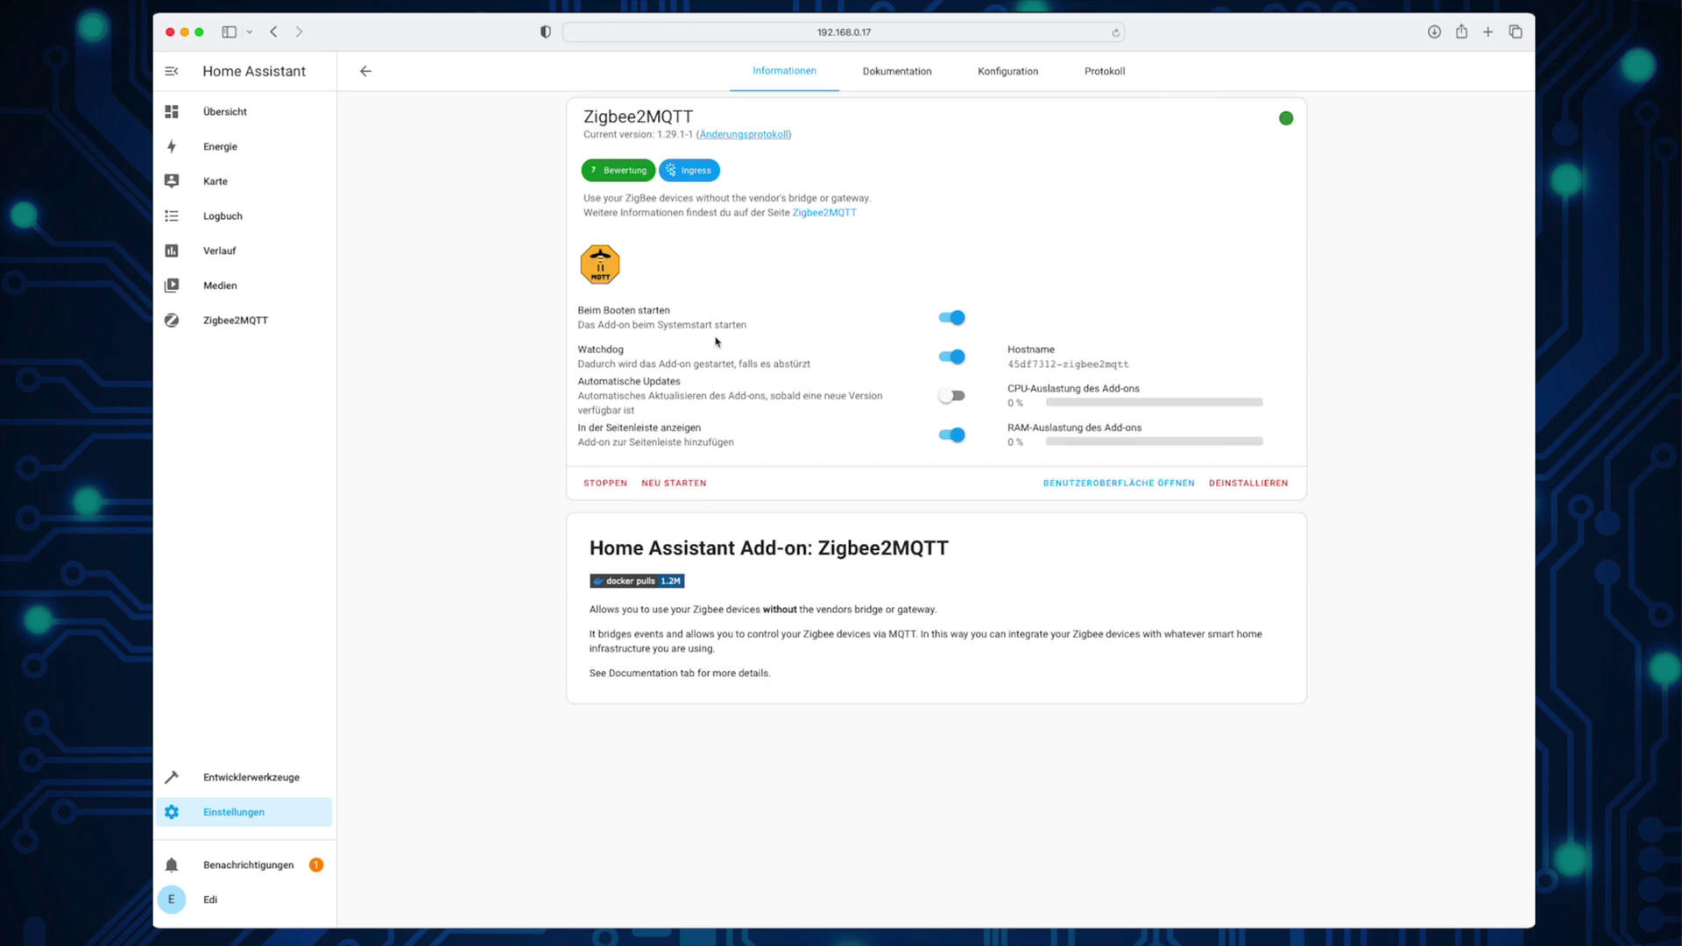
Step: Refresh the Zigbee2MQTT log until 'Zigbee2MQTT started!' shows, then go back to the add-ons list
click(1115, 77)
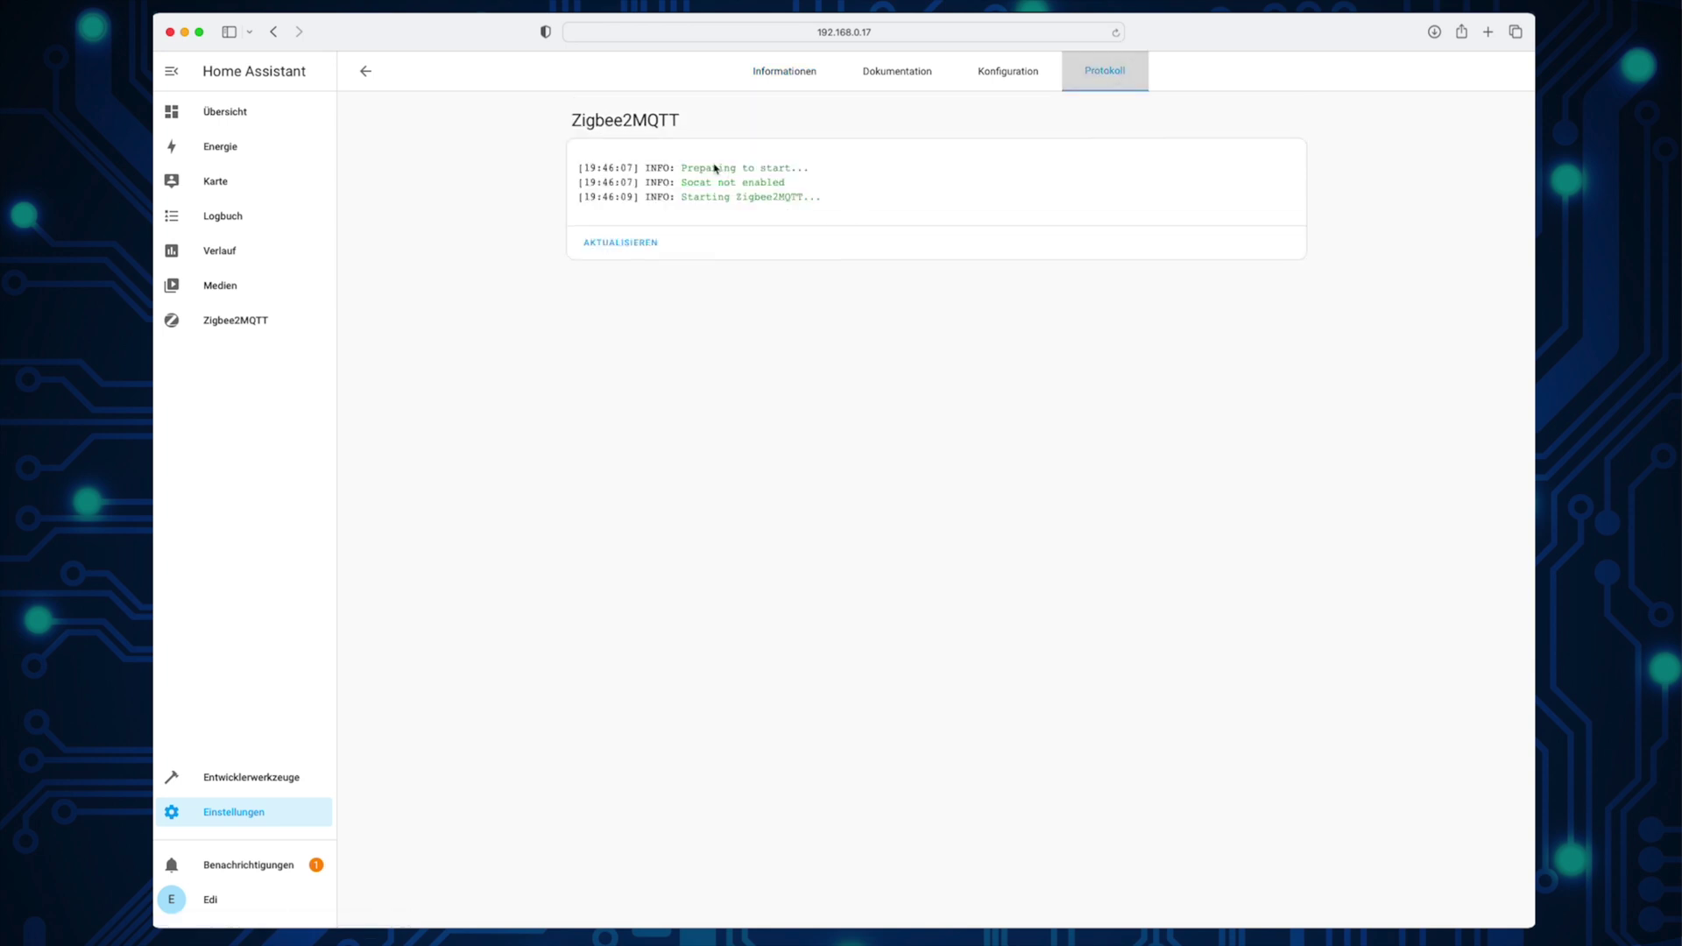
click(636, 244)
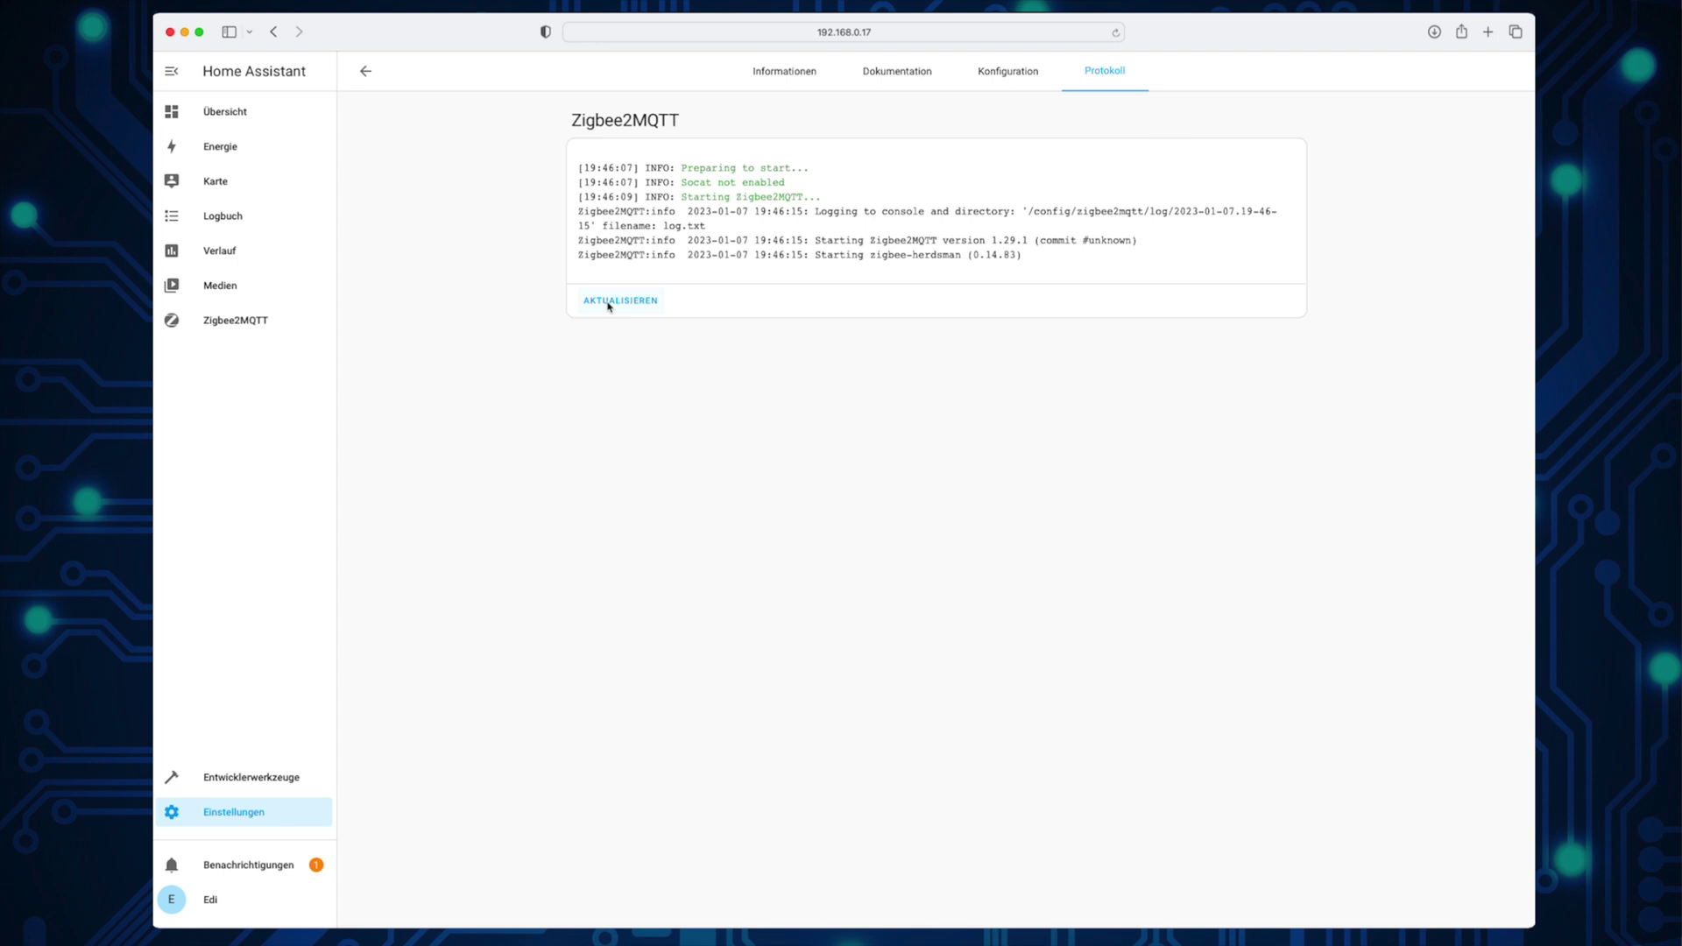
click(609, 302)
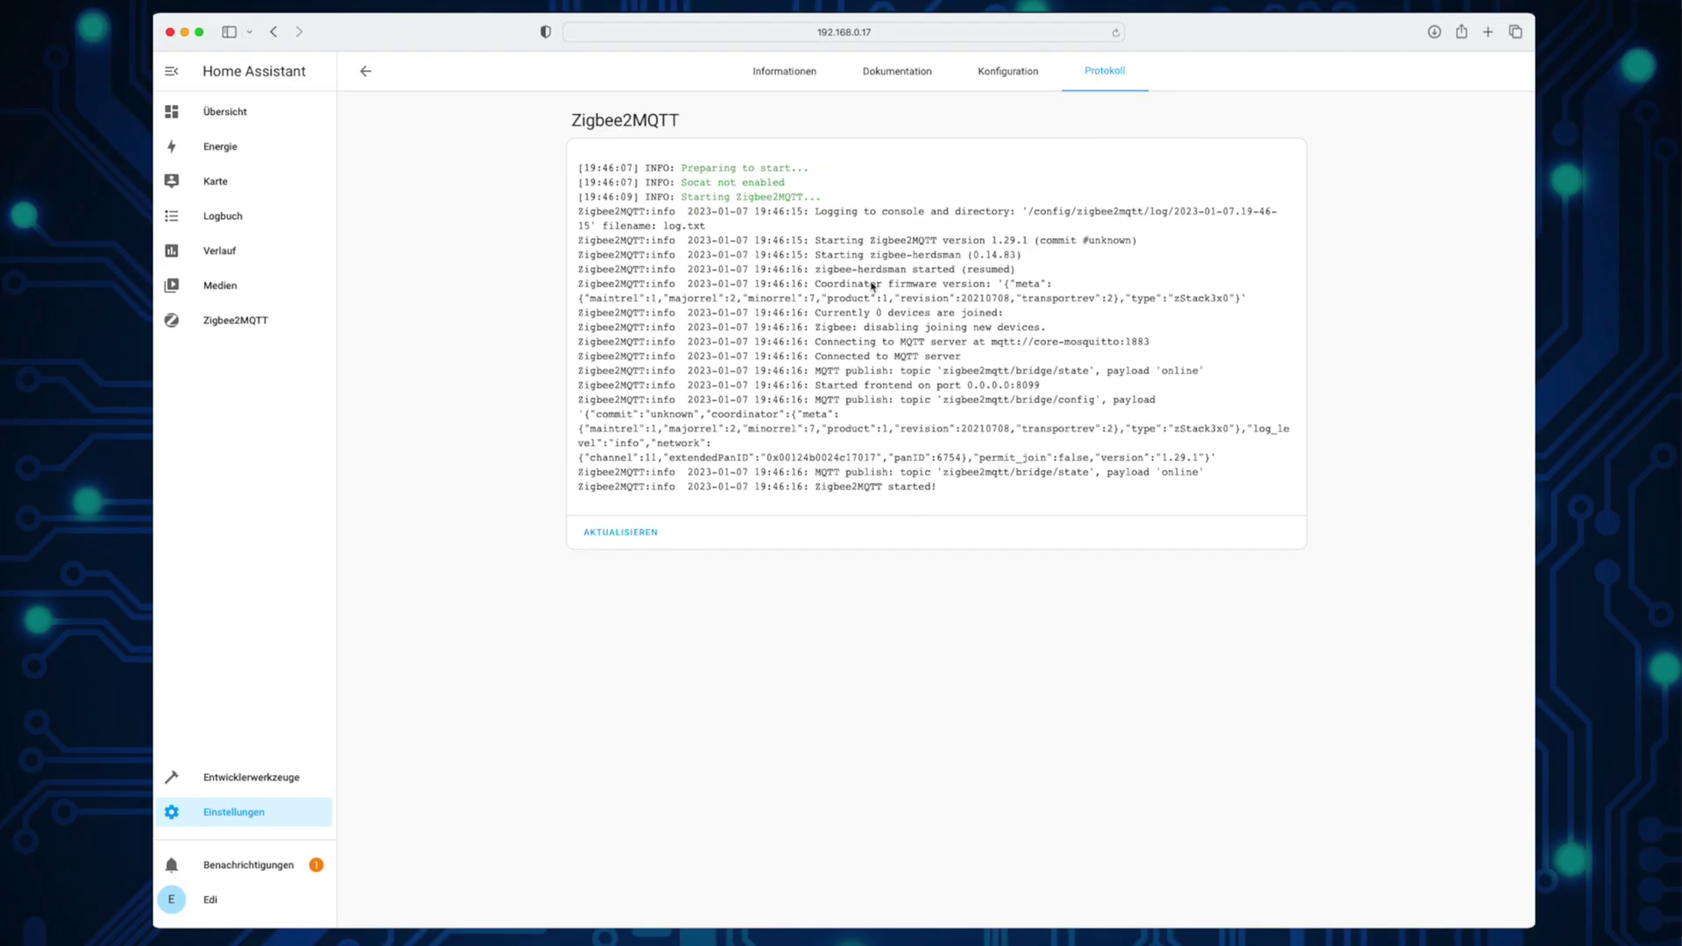
click(368, 71)
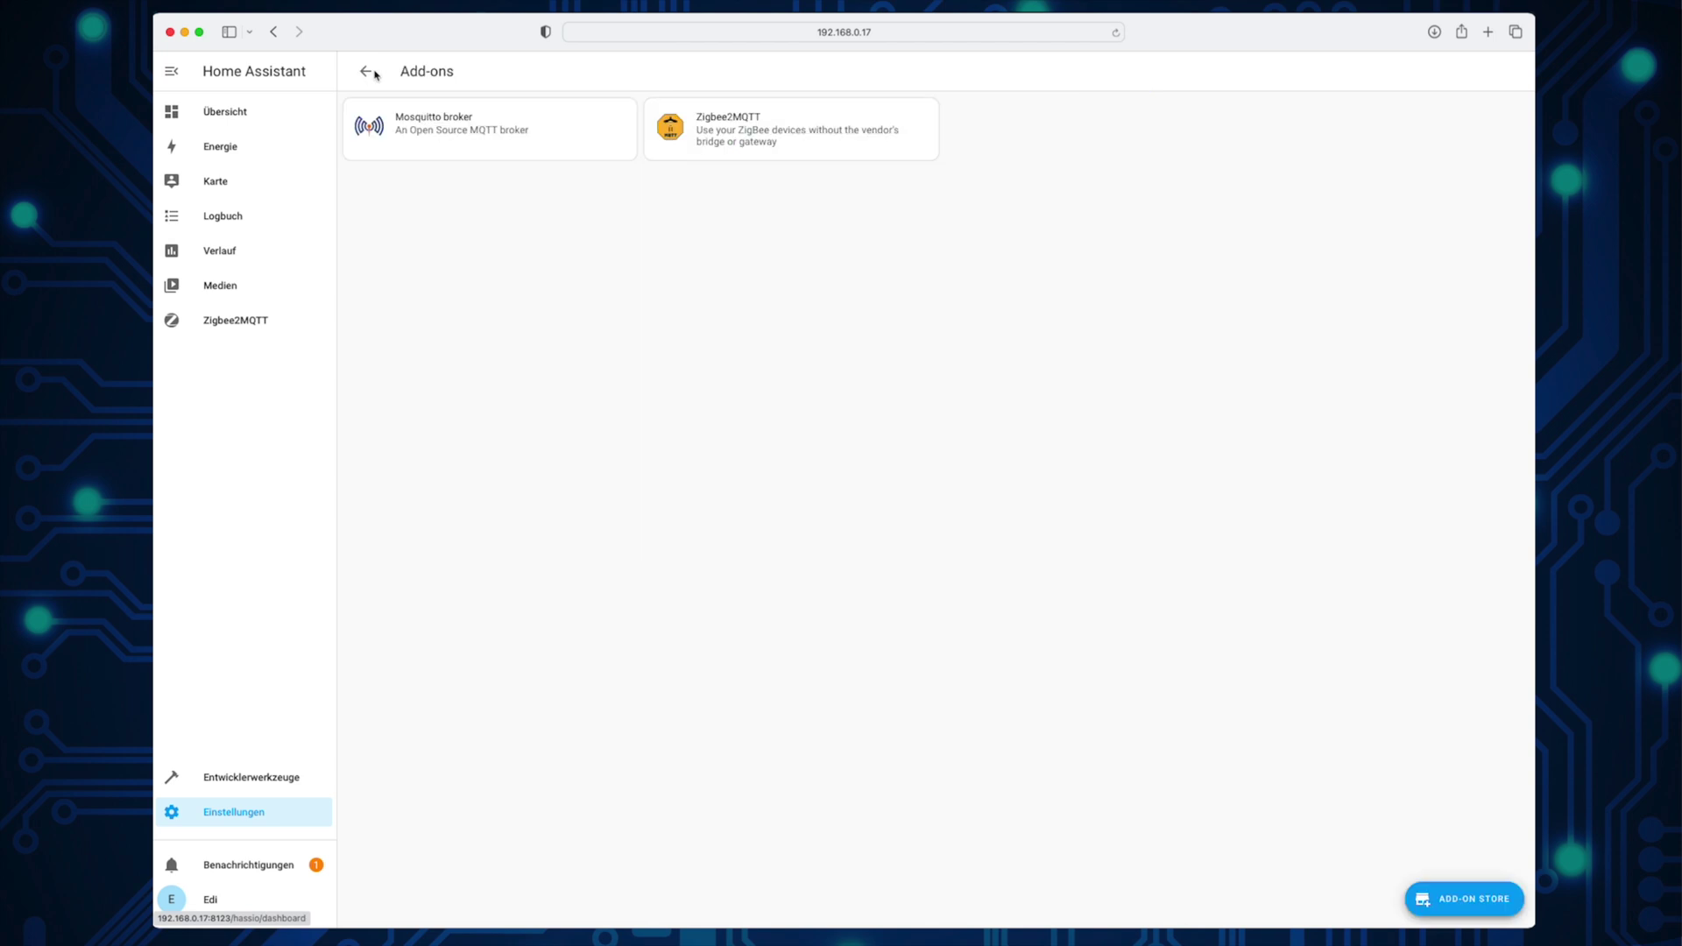
Step: Switch the Zigbee2MQTT interface to Deutsch, permit joining for all, and pair the SONOFF SNZB-04
click(217, 323)
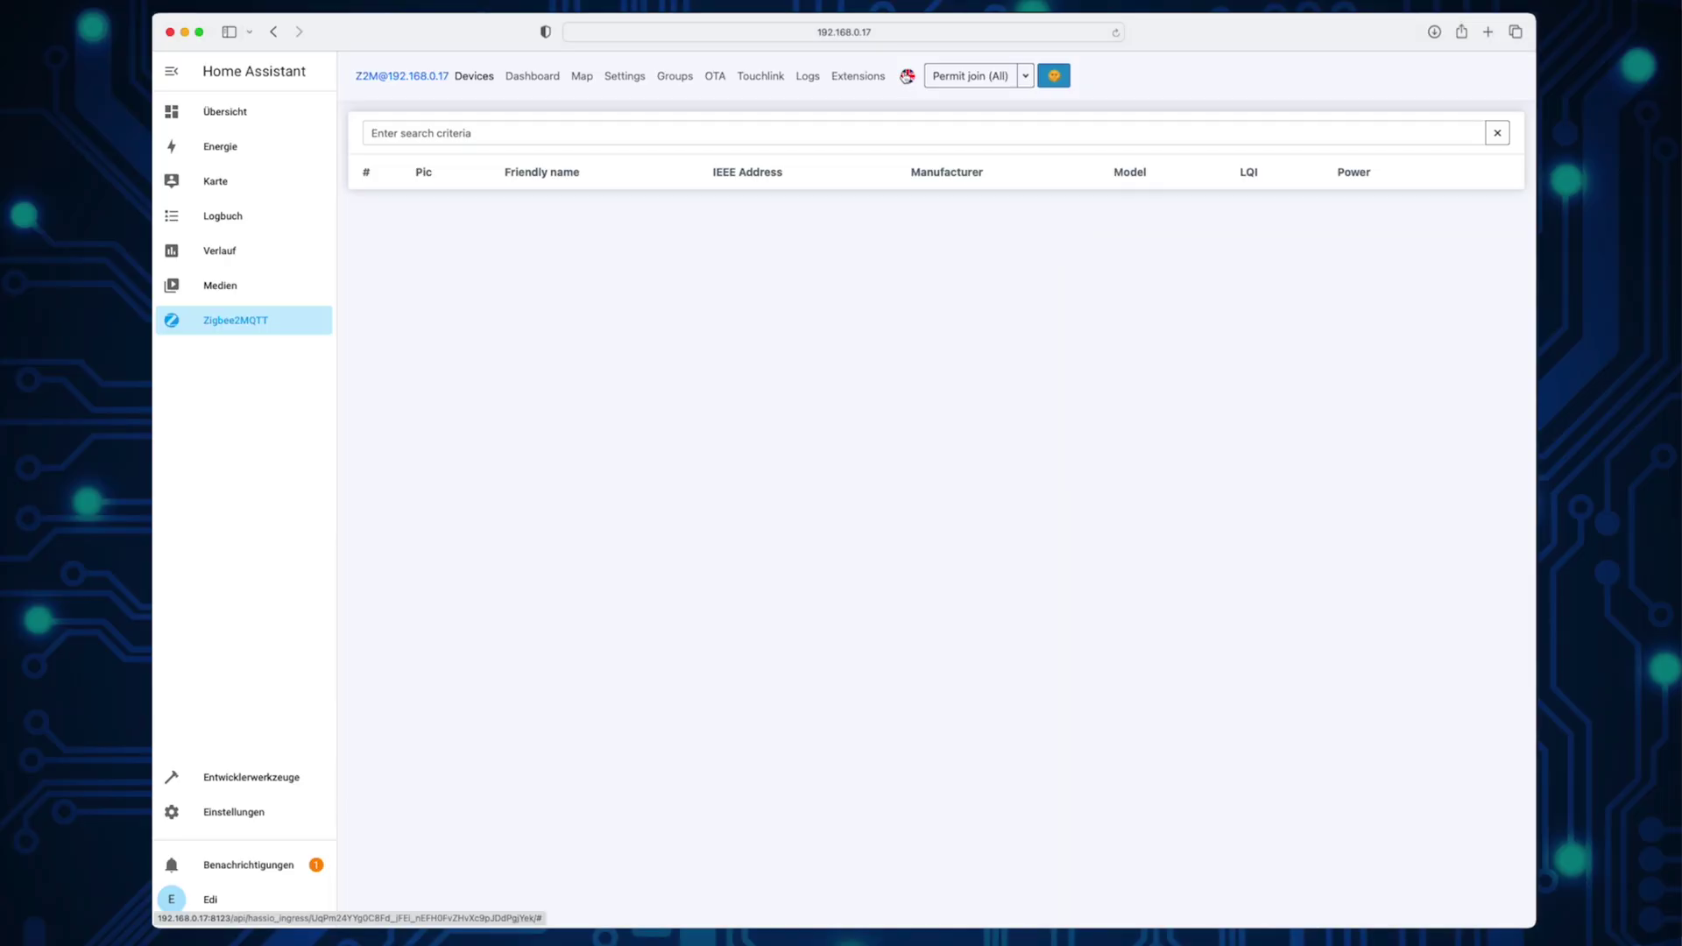
click(909, 77)
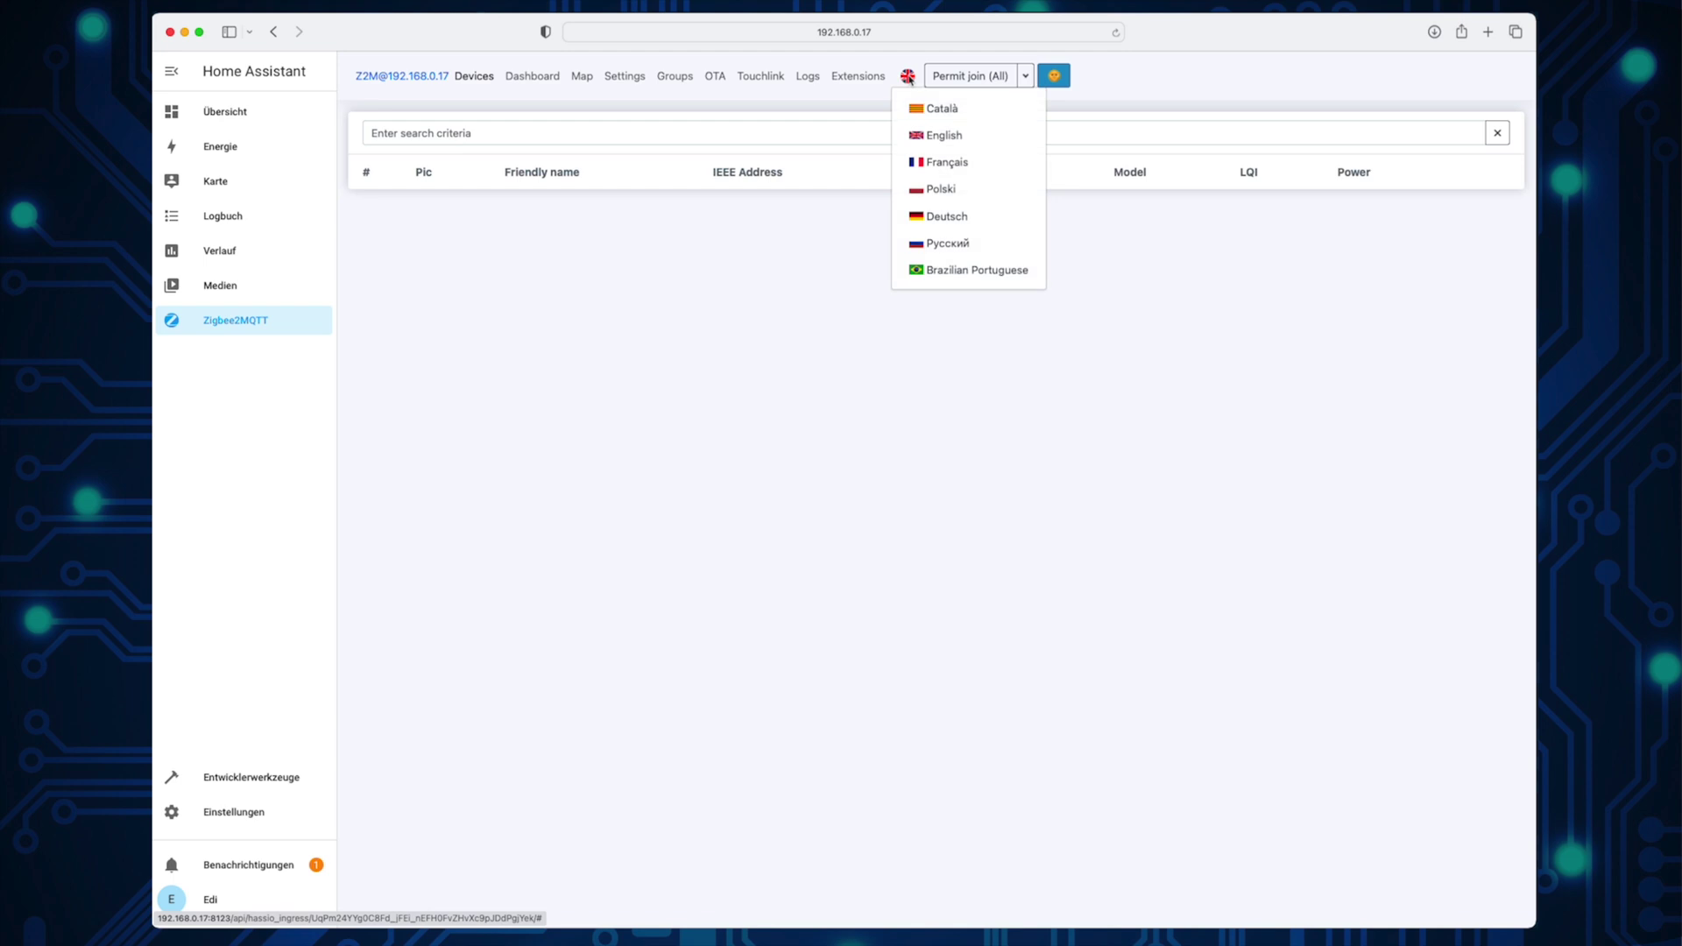
click(941, 218)
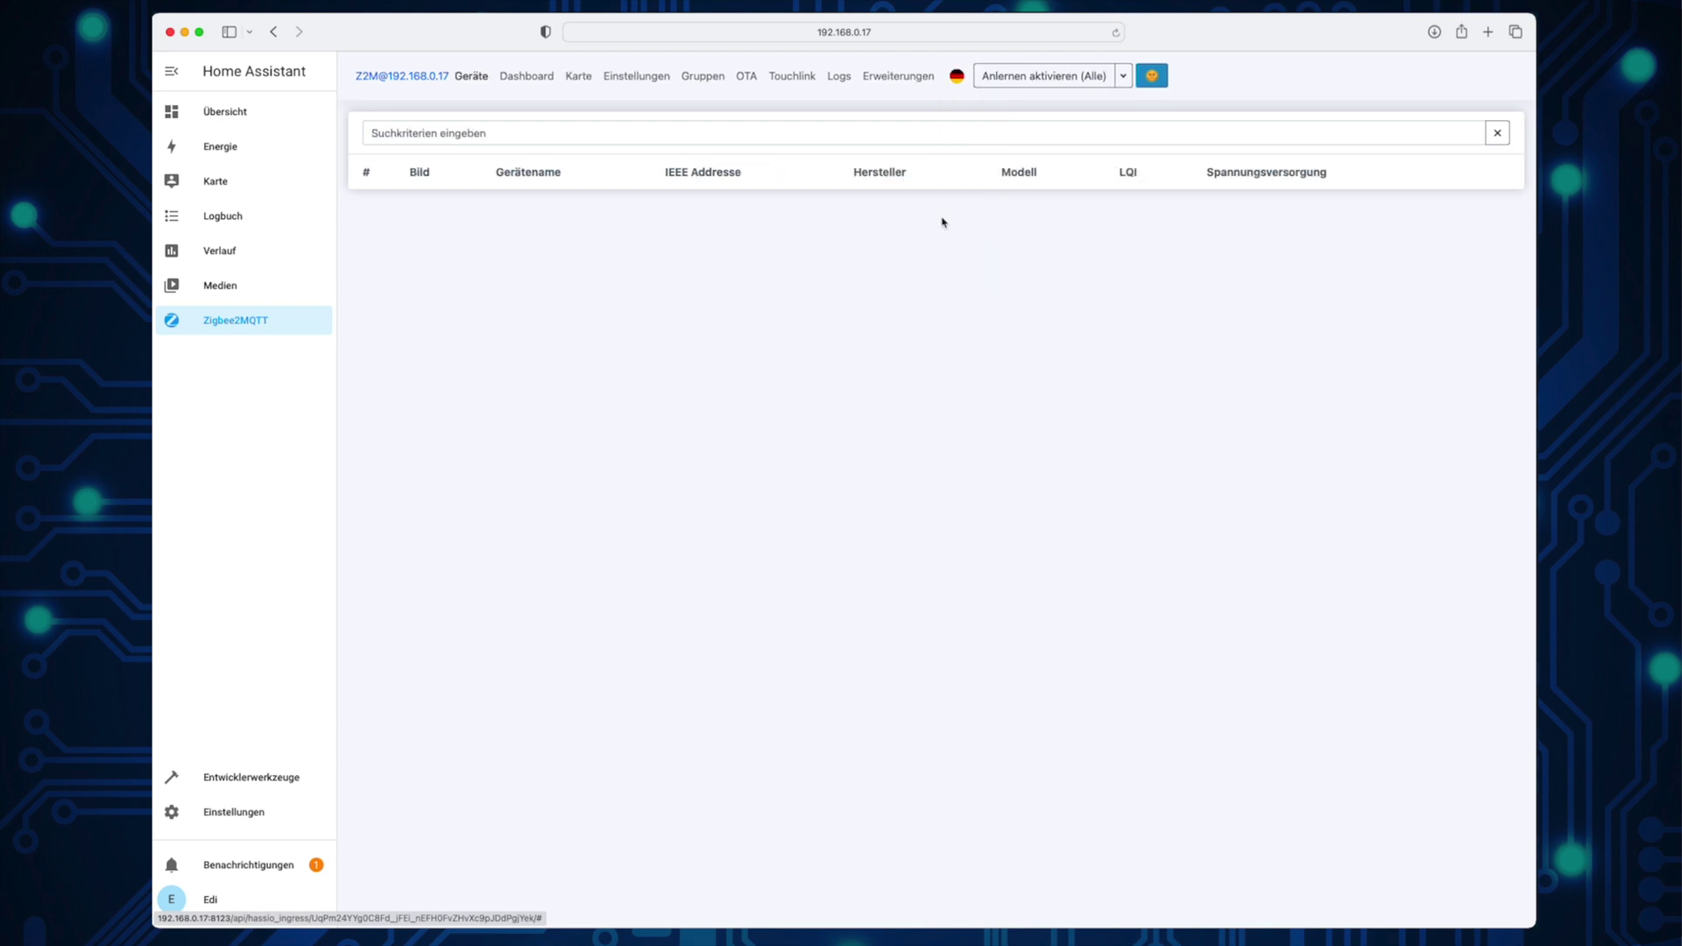
click(1008, 80)
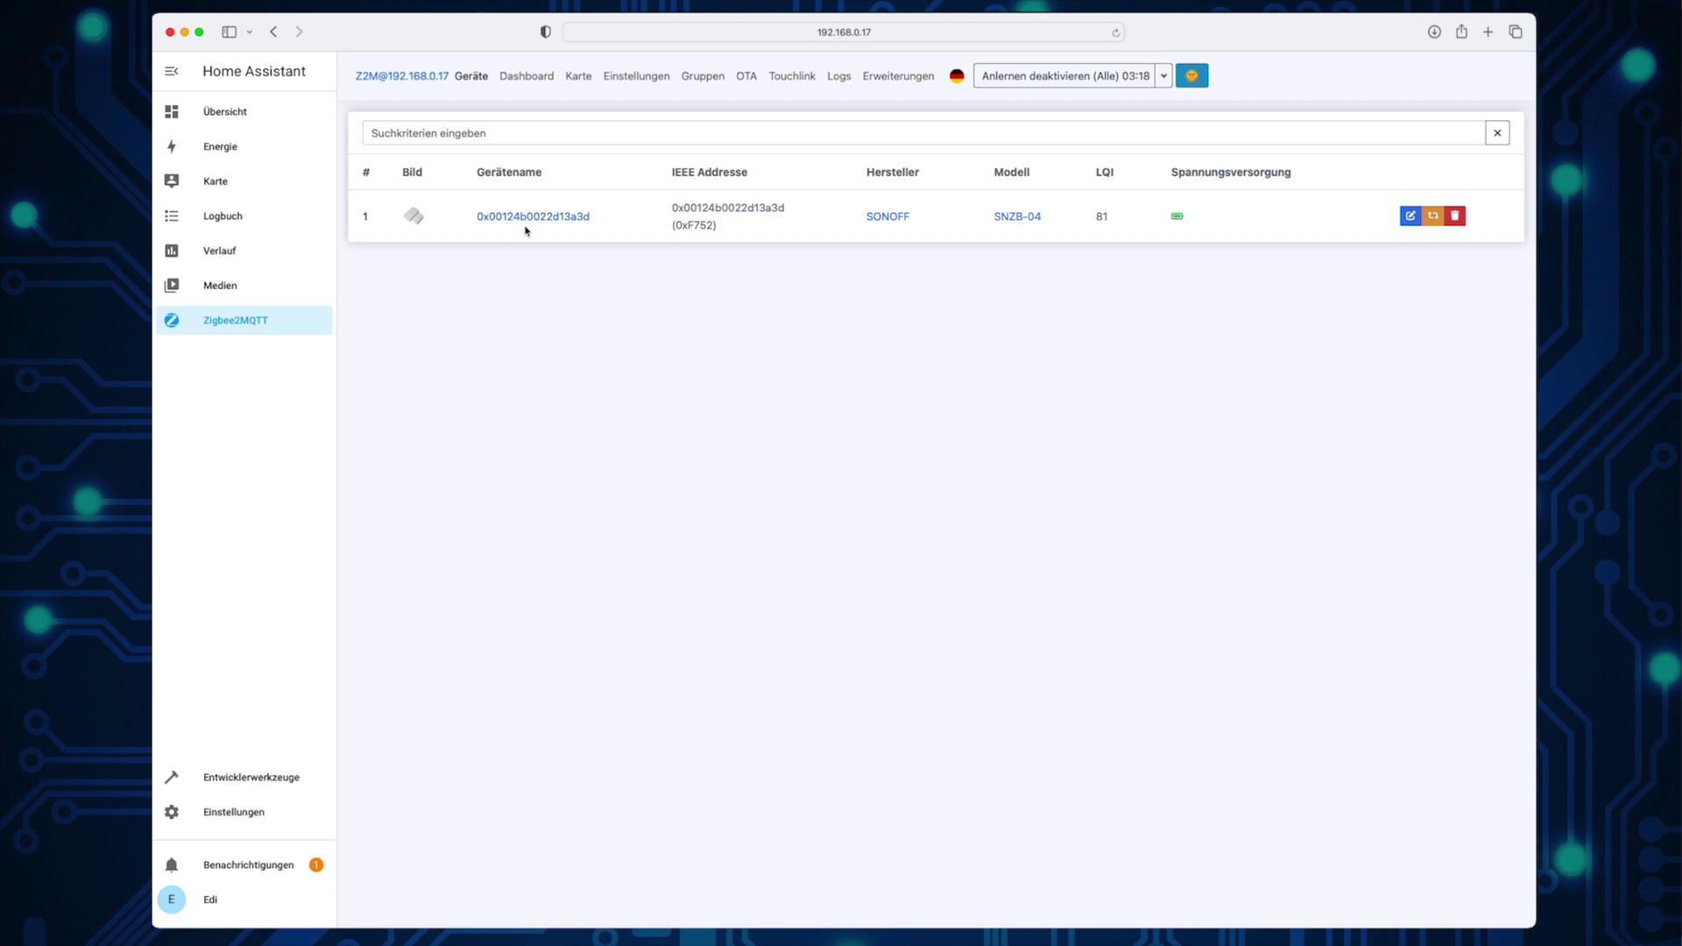
click(1410, 217)
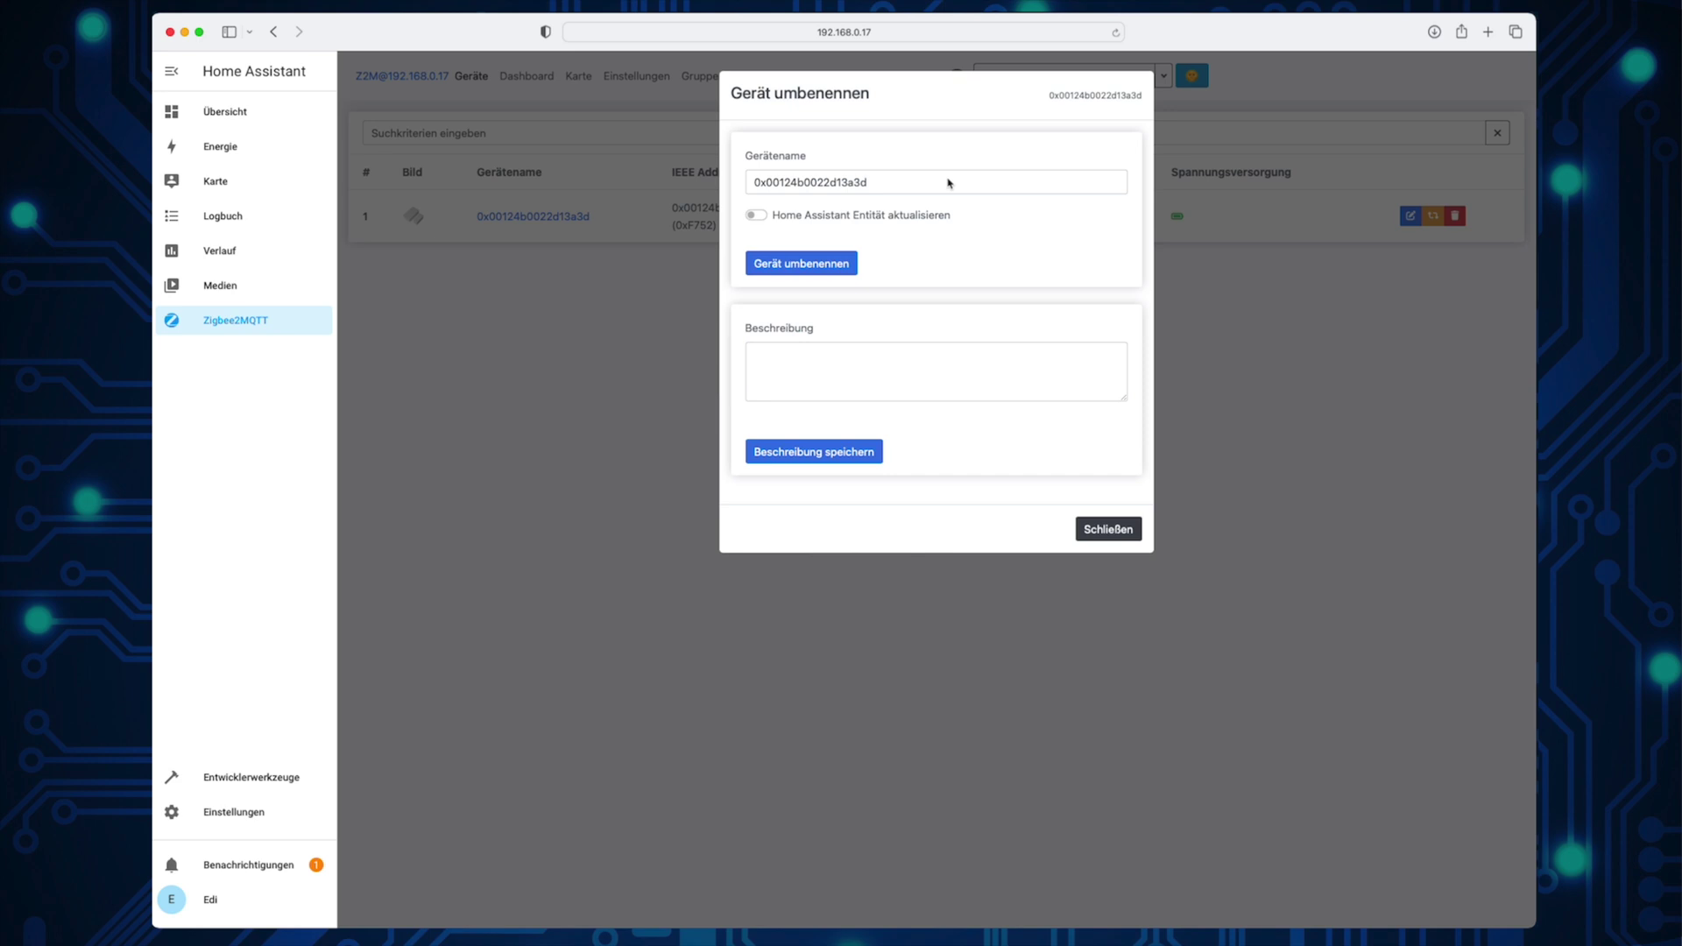
Step: Rename the SNZB-04 device to 'Haustür Sensor', also updating its Home Assistant entity names
triple_click(951, 186)
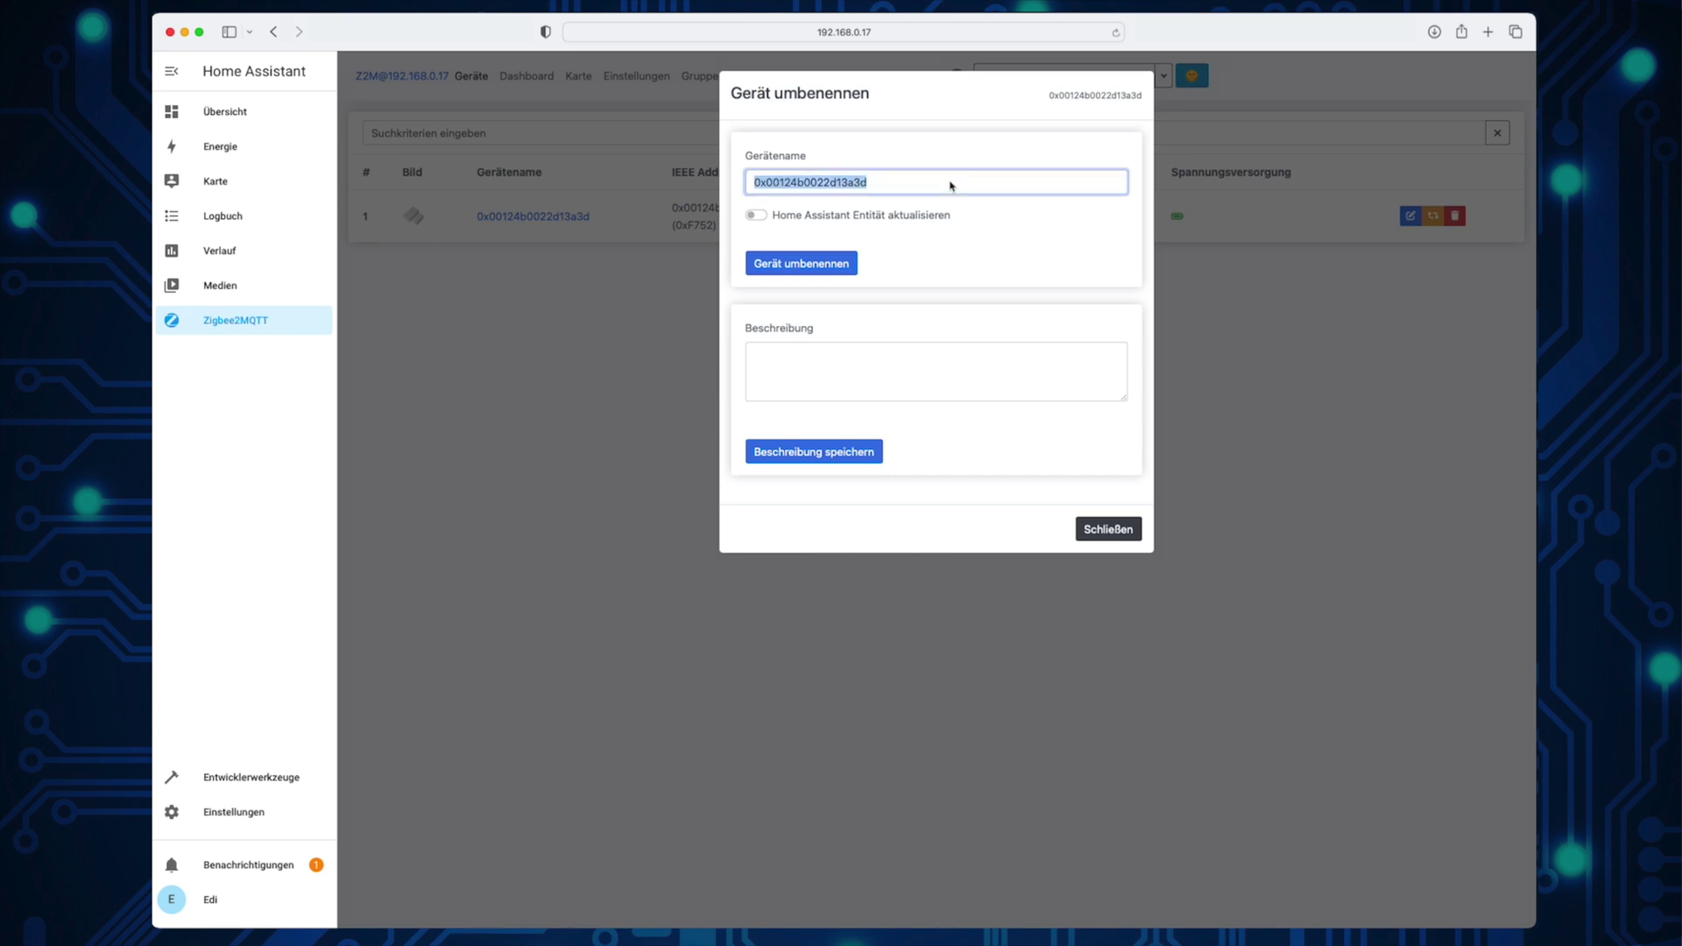
text(Haus)
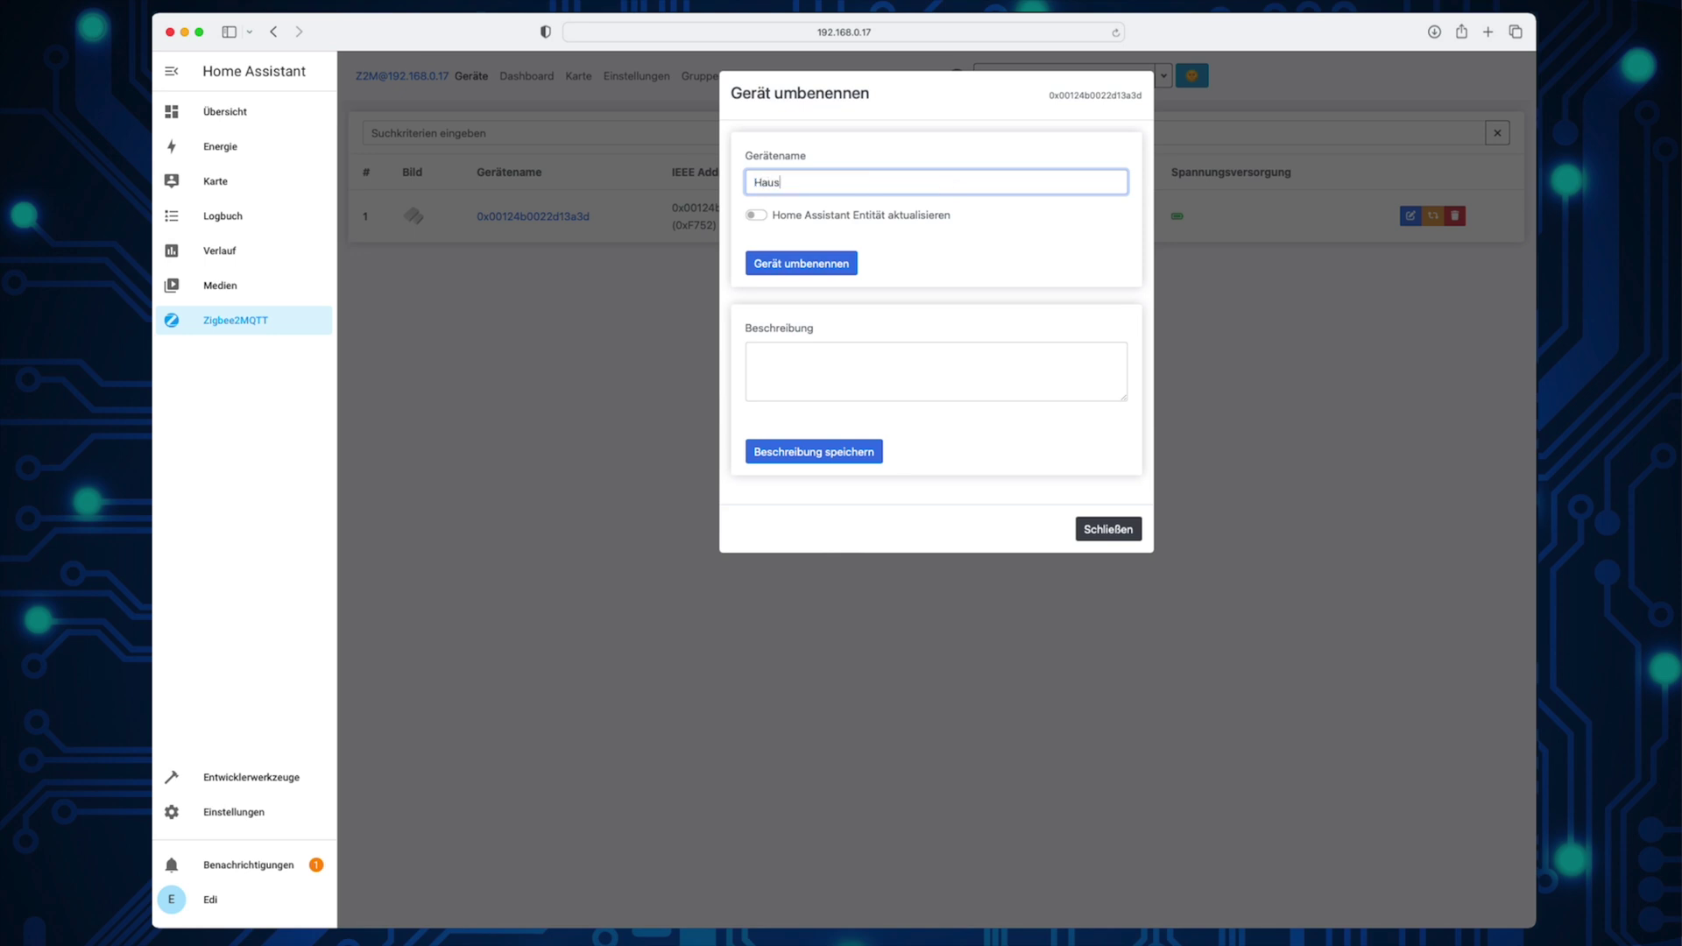
text(tür Sensor)
click(844, 212)
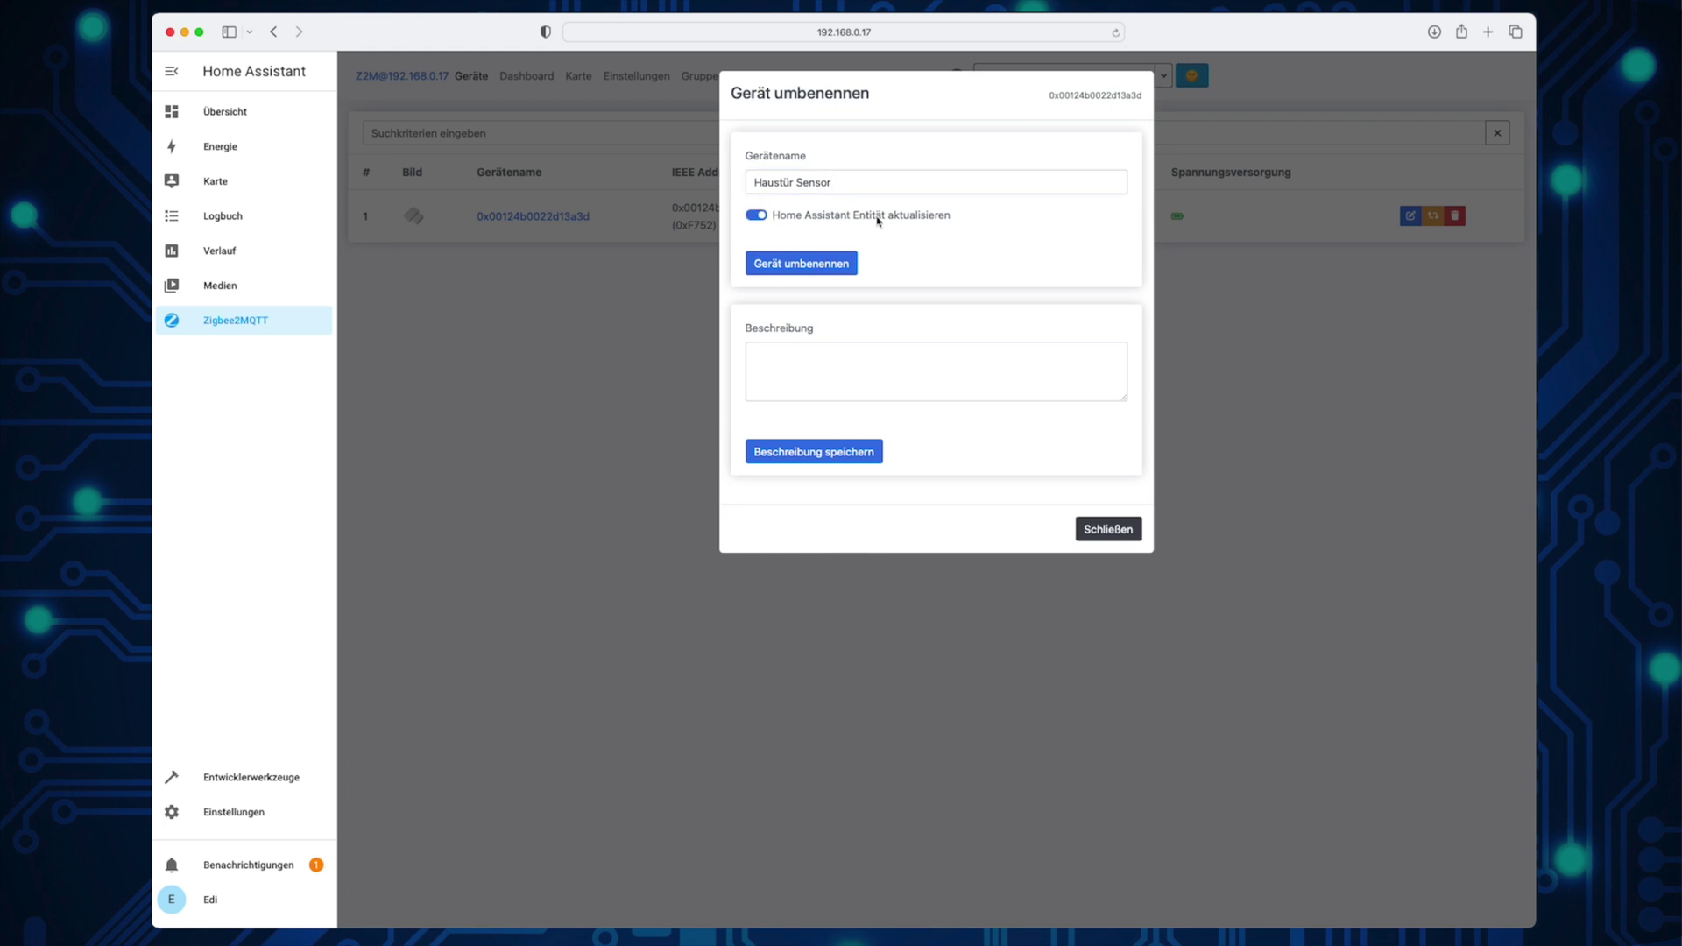
click(827, 263)
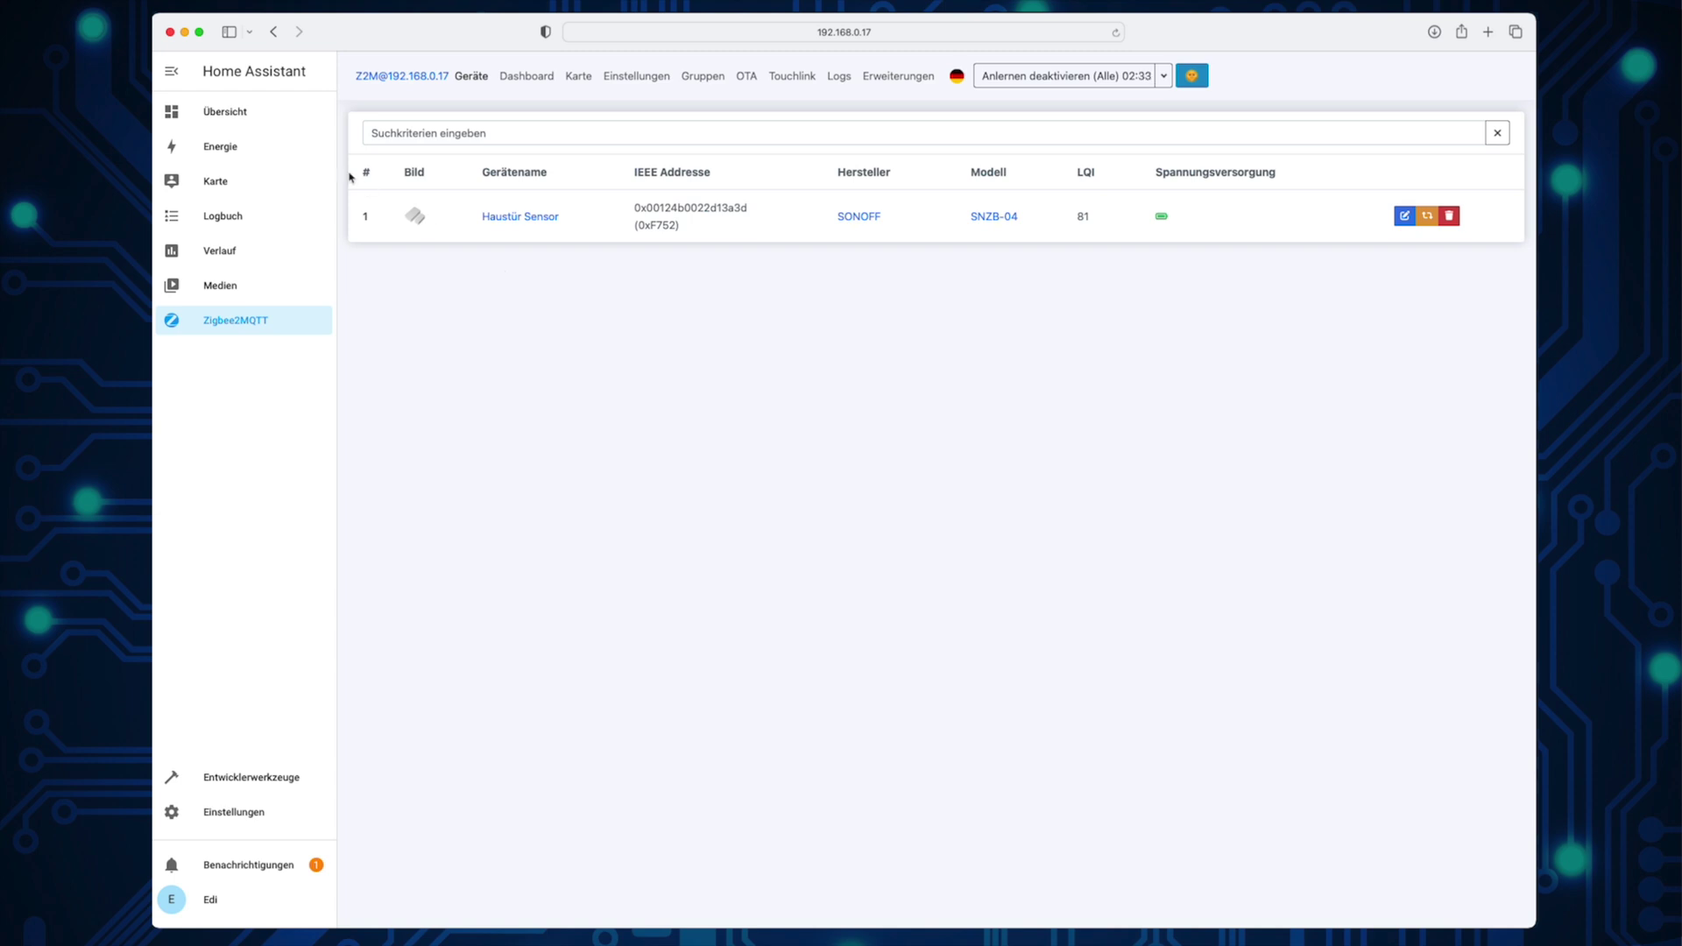
click(222, 114)
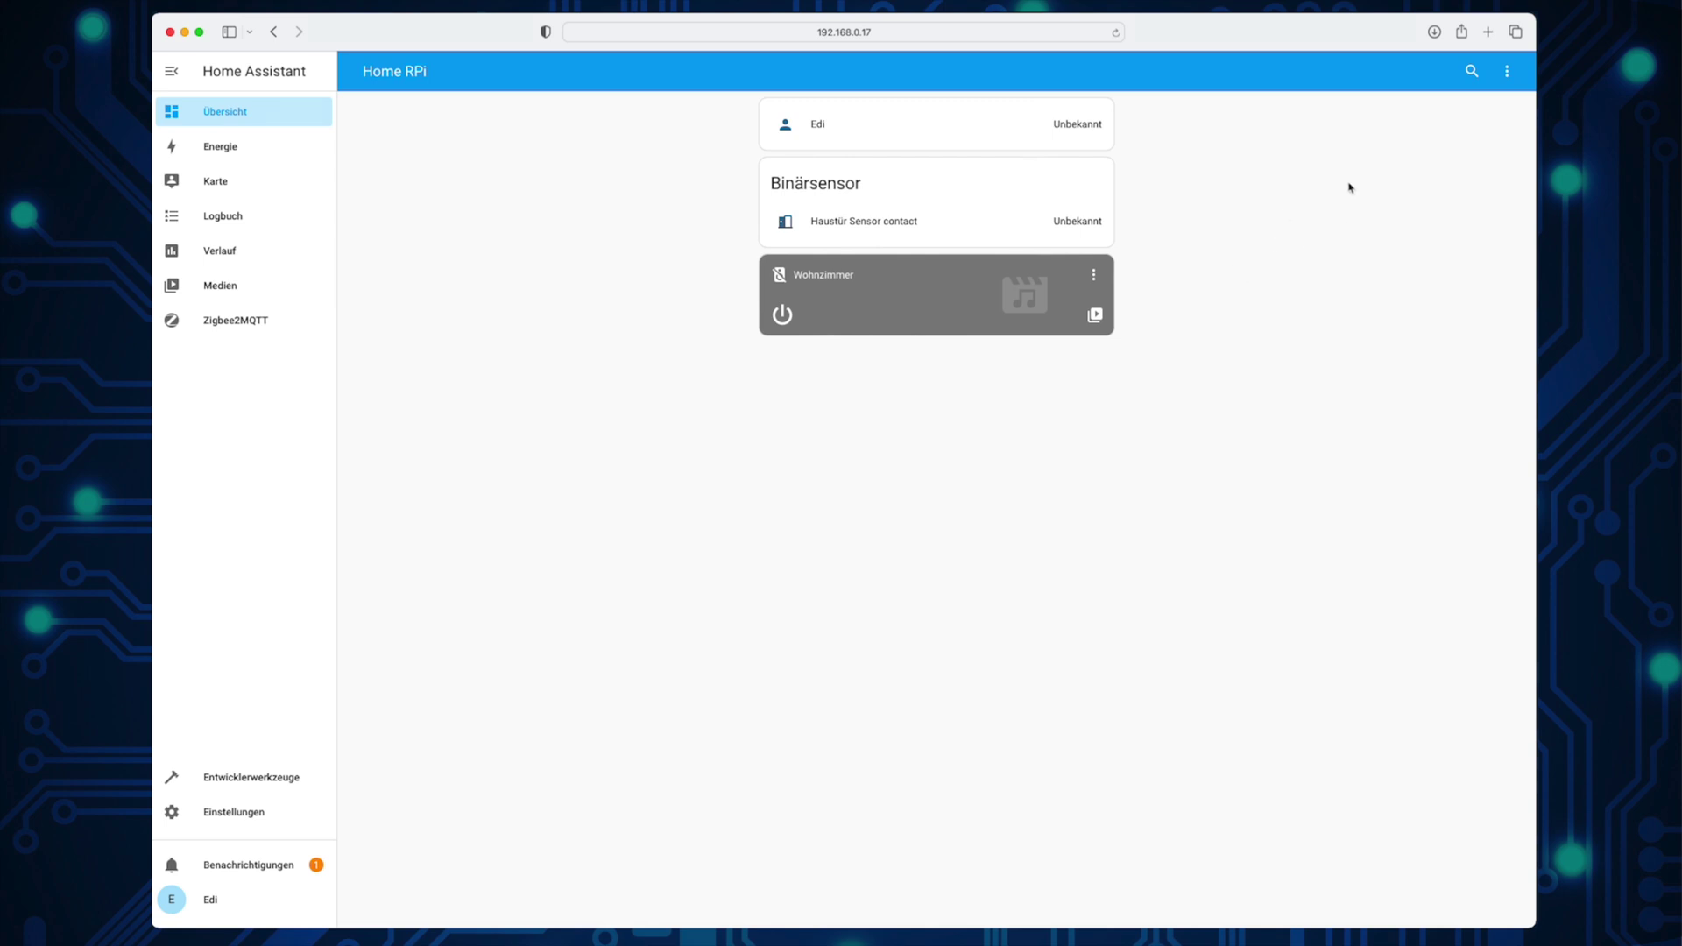
Step: Take control of the Overview dashboard so its layout can be edited
click(1507, 71)
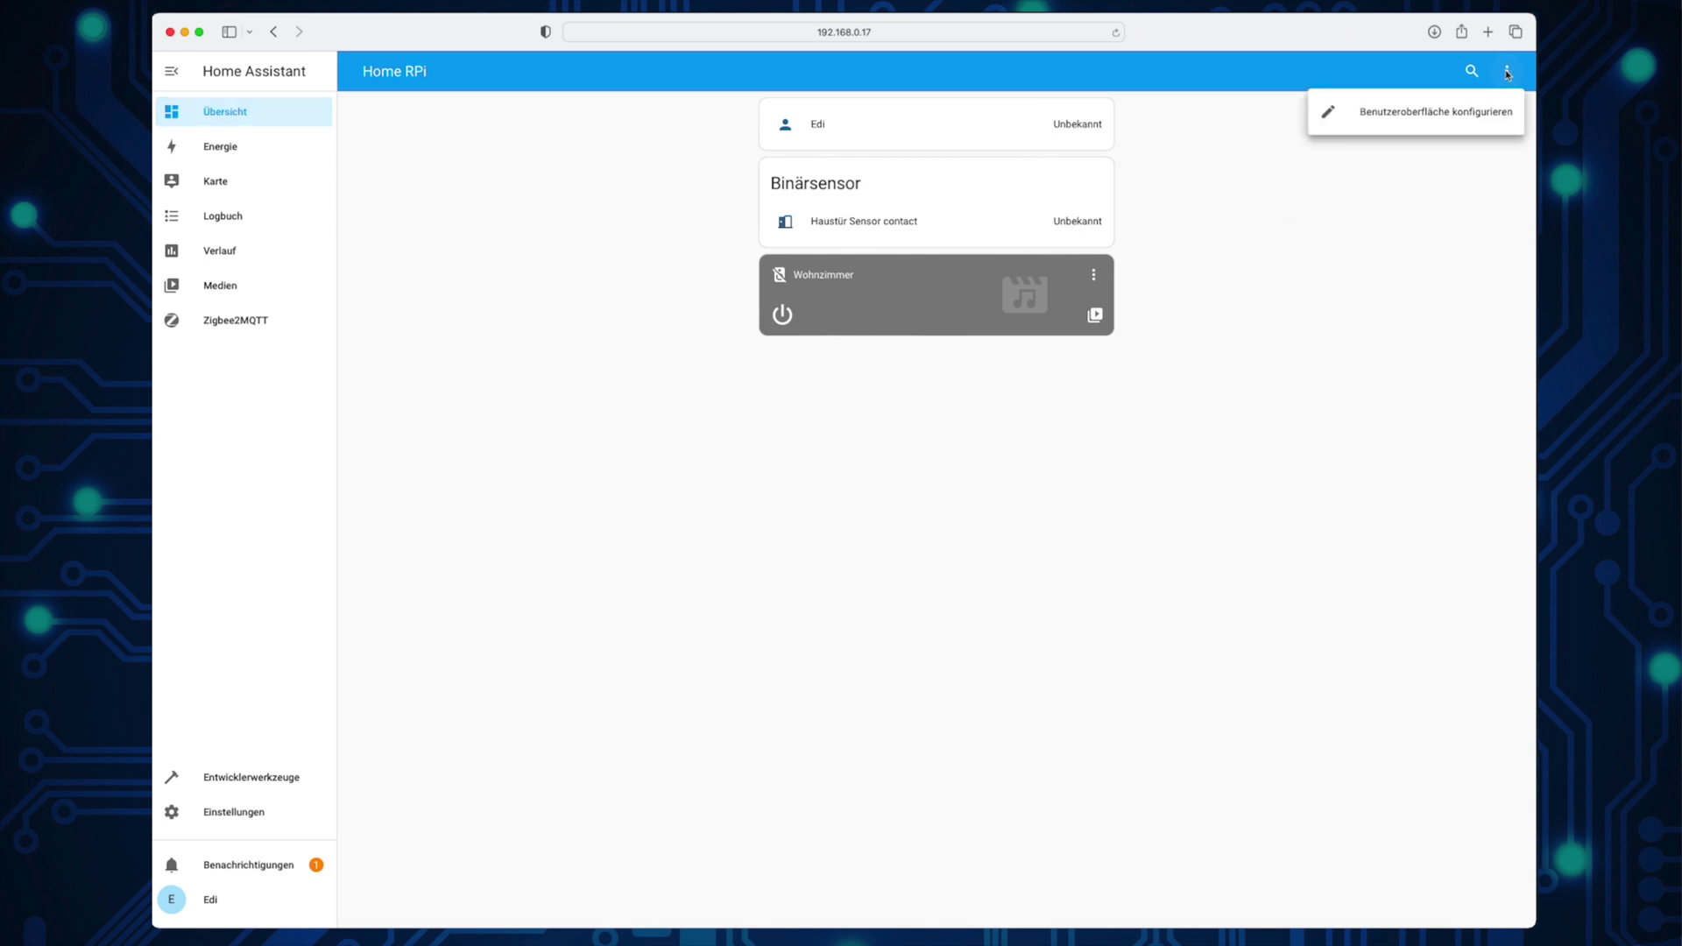
click(1459, 111)
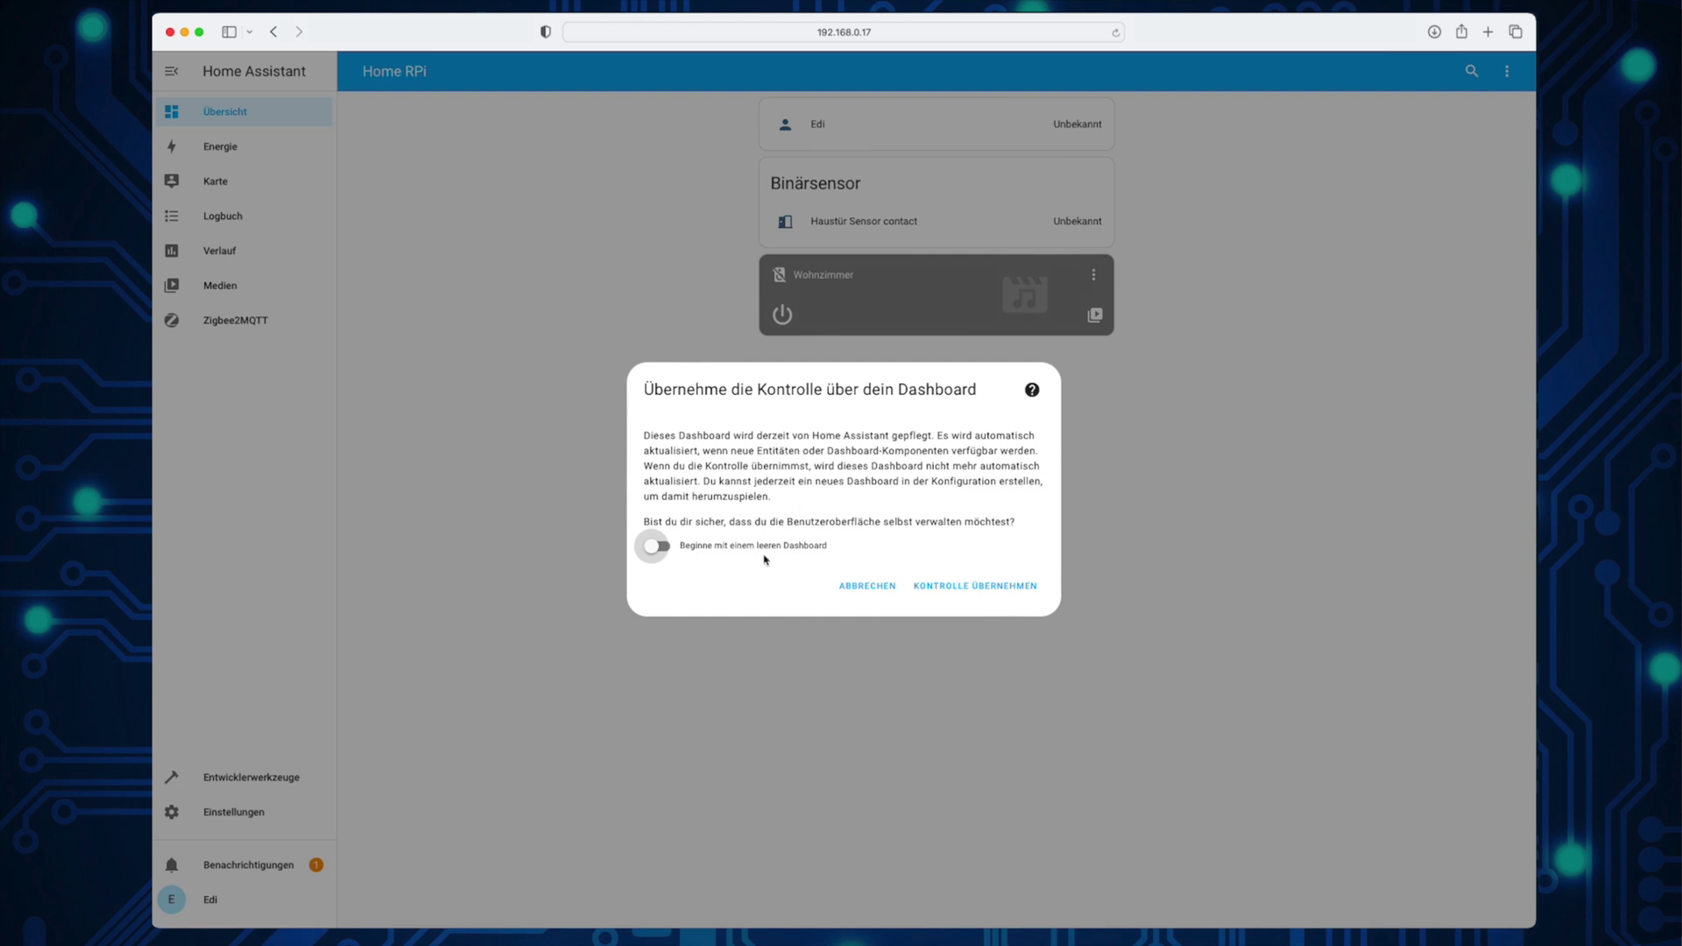
click(969, 585)
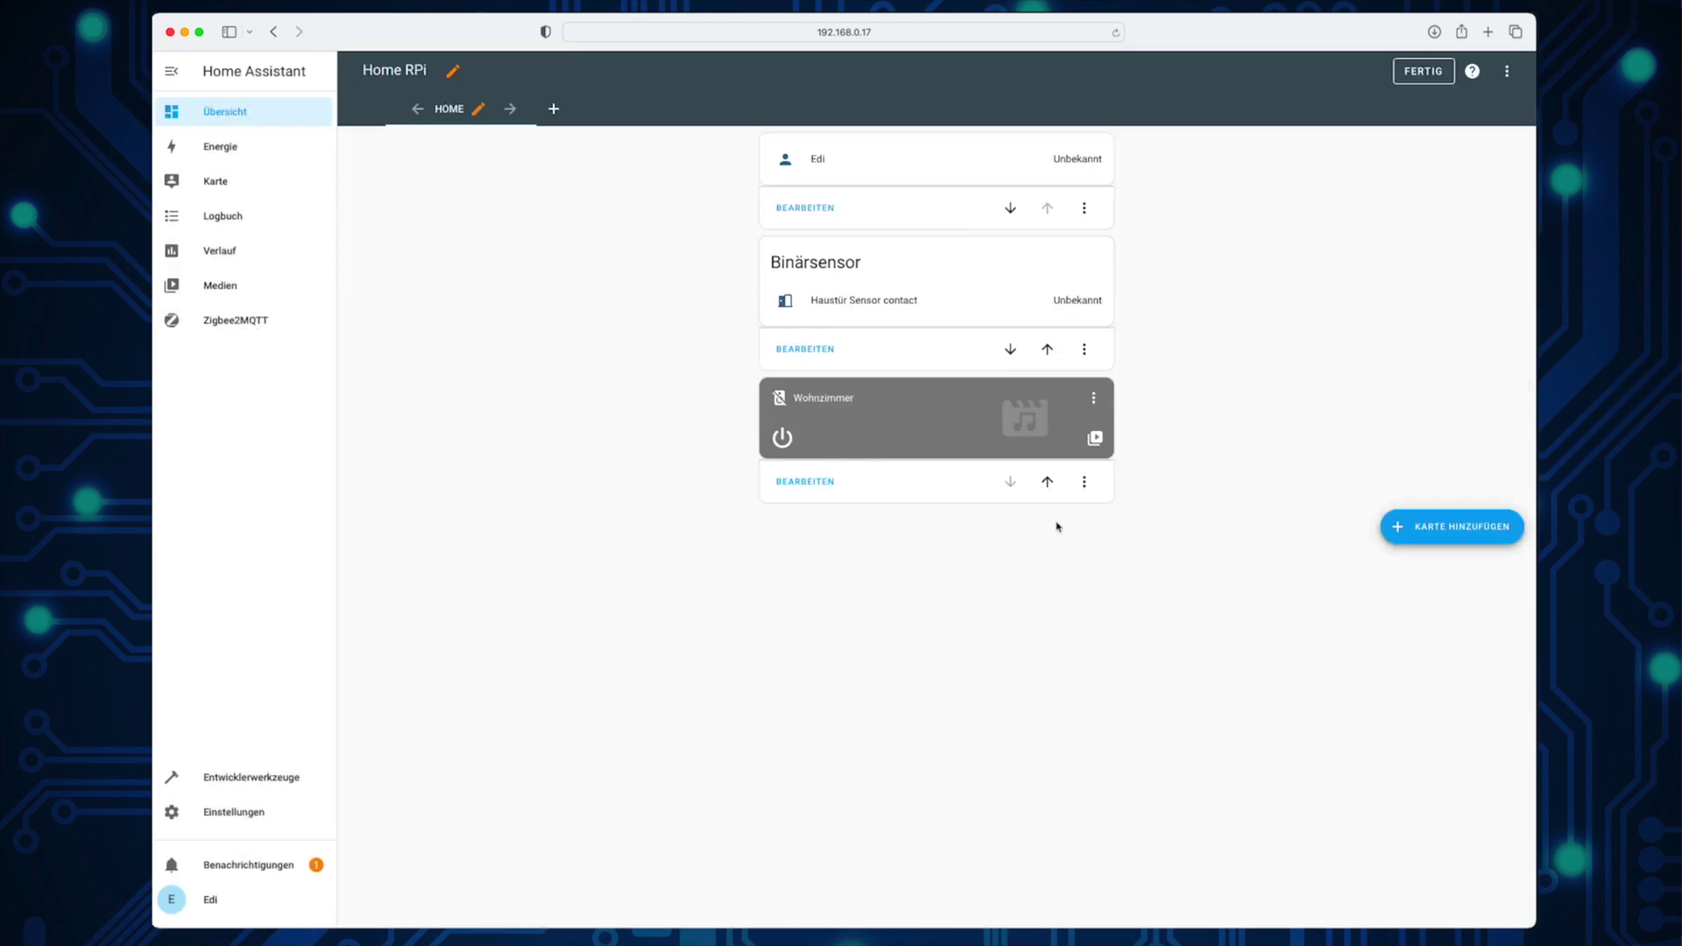
Step: Delete the Wohnzimmer and Edi cards, keeping only the Binärsensor card
click(1084, 482)
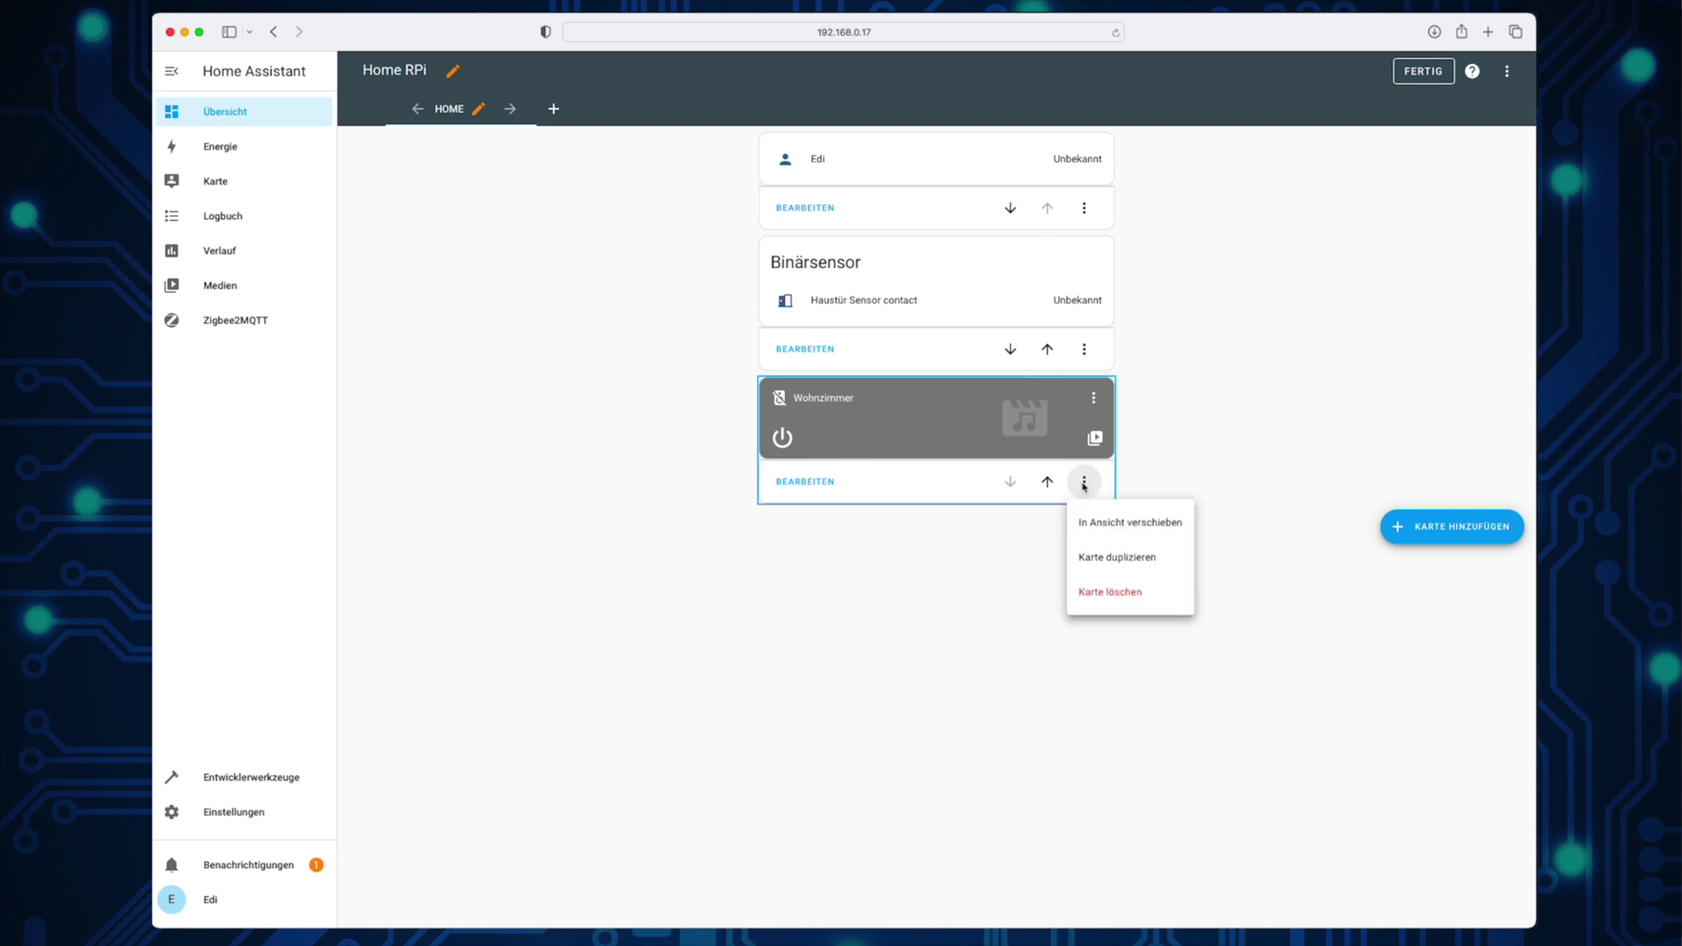
click(1086, 591)
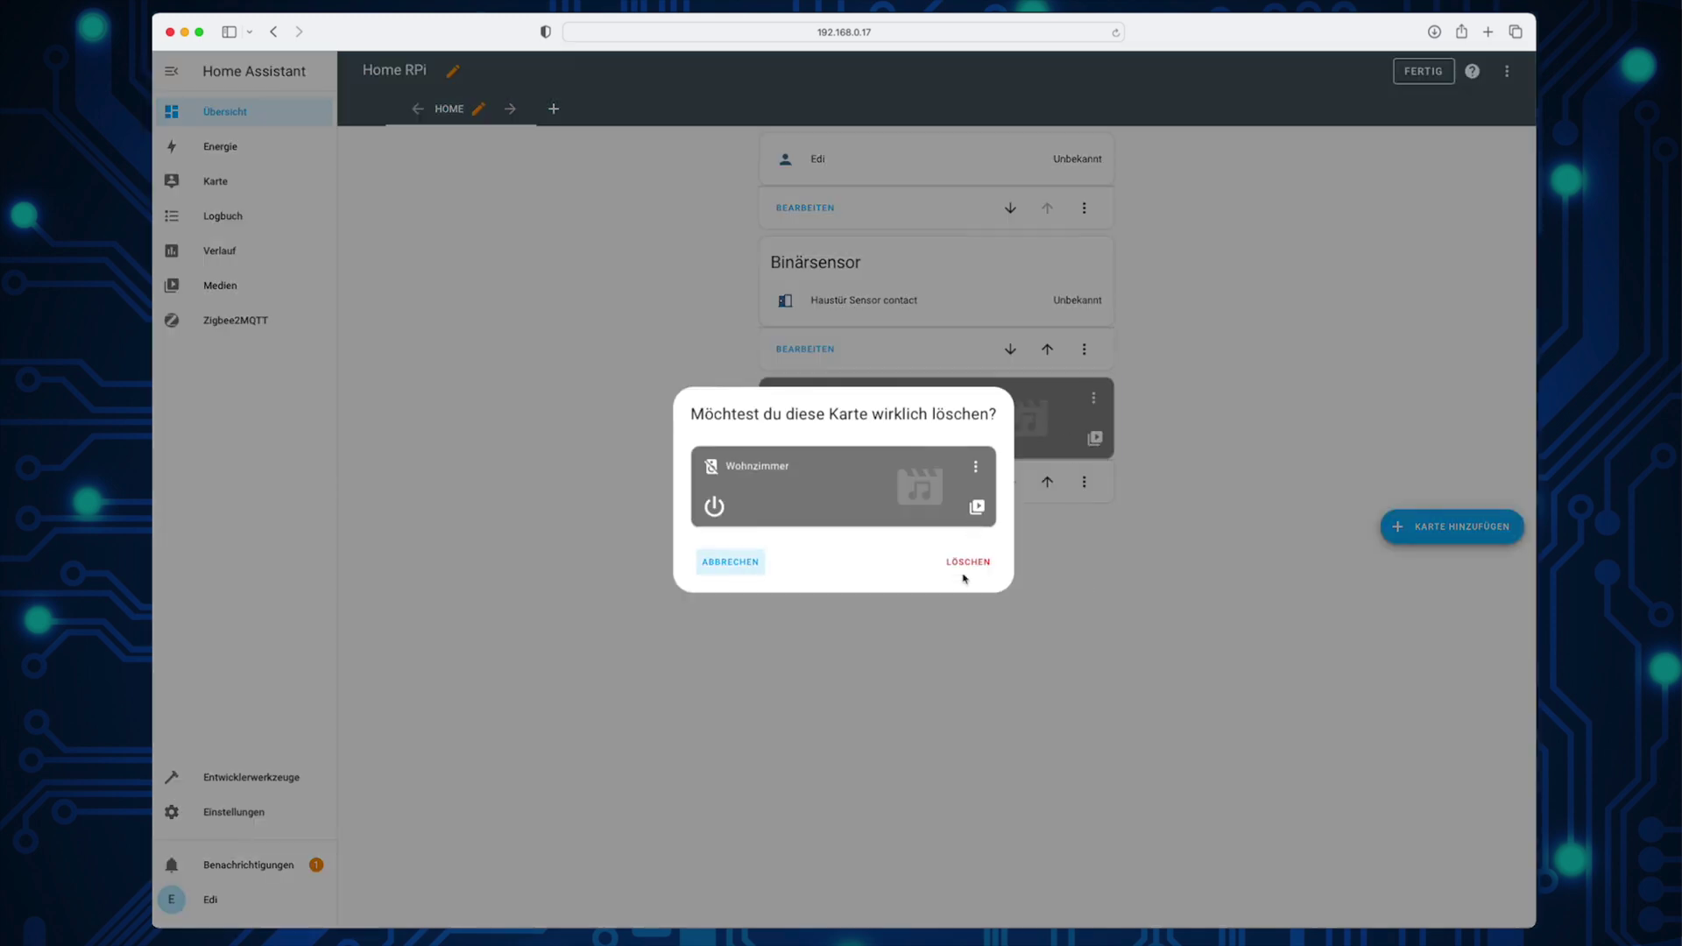
click(968, 564)
click(1084, 210)
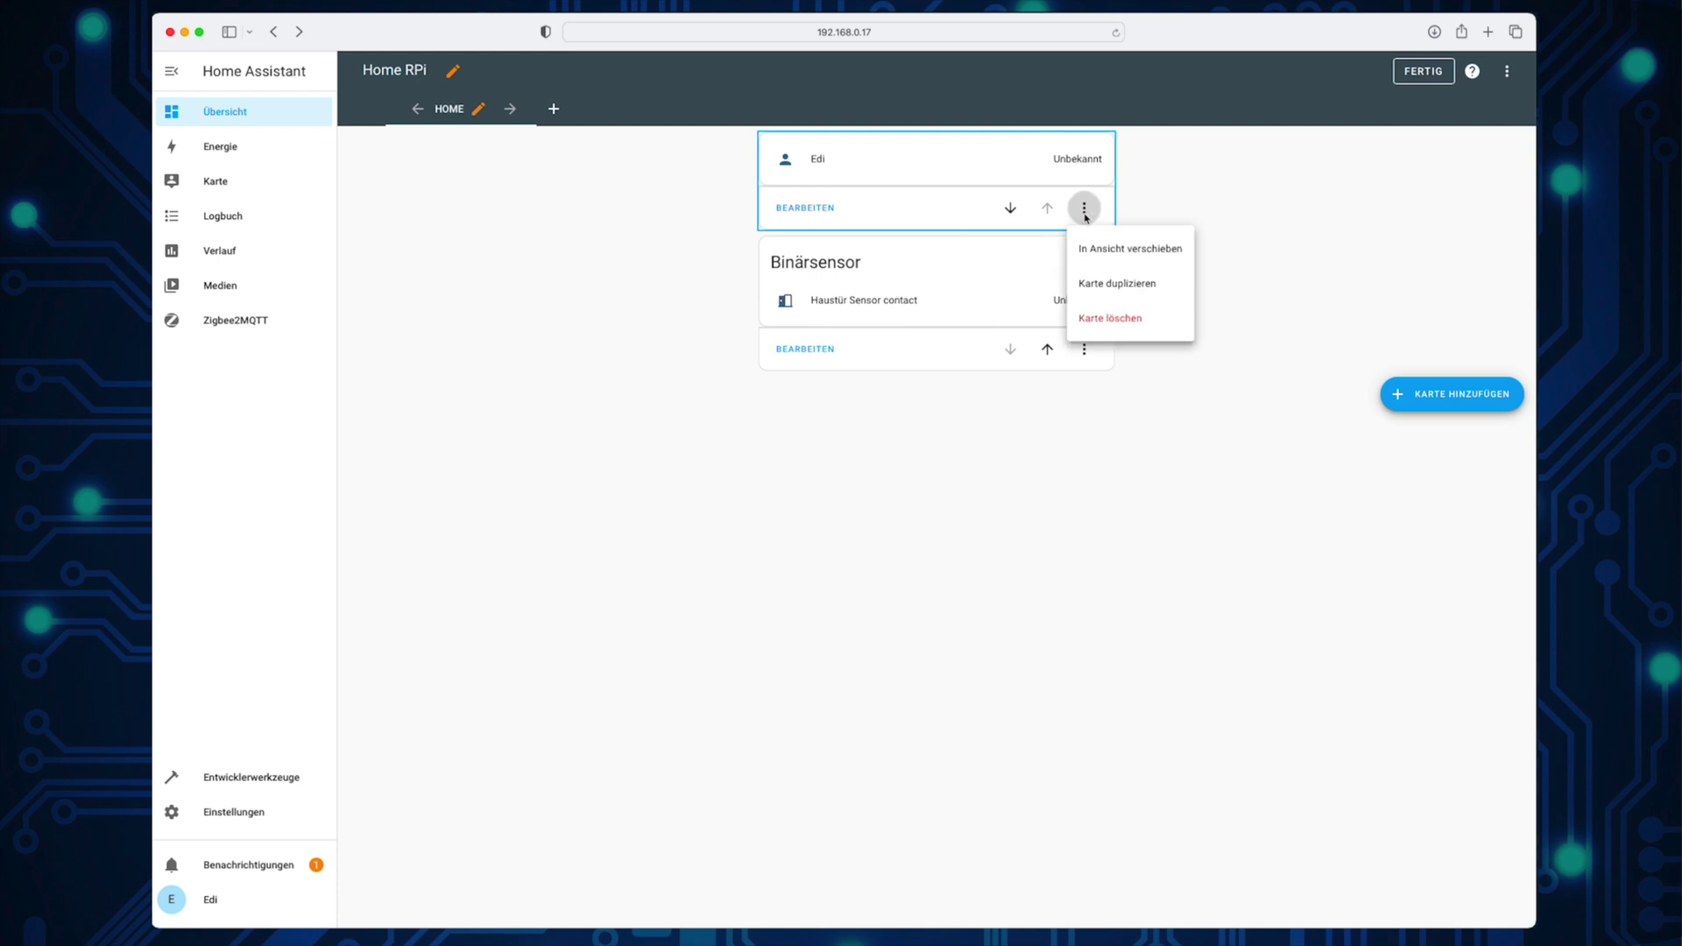
click(1103, 318)
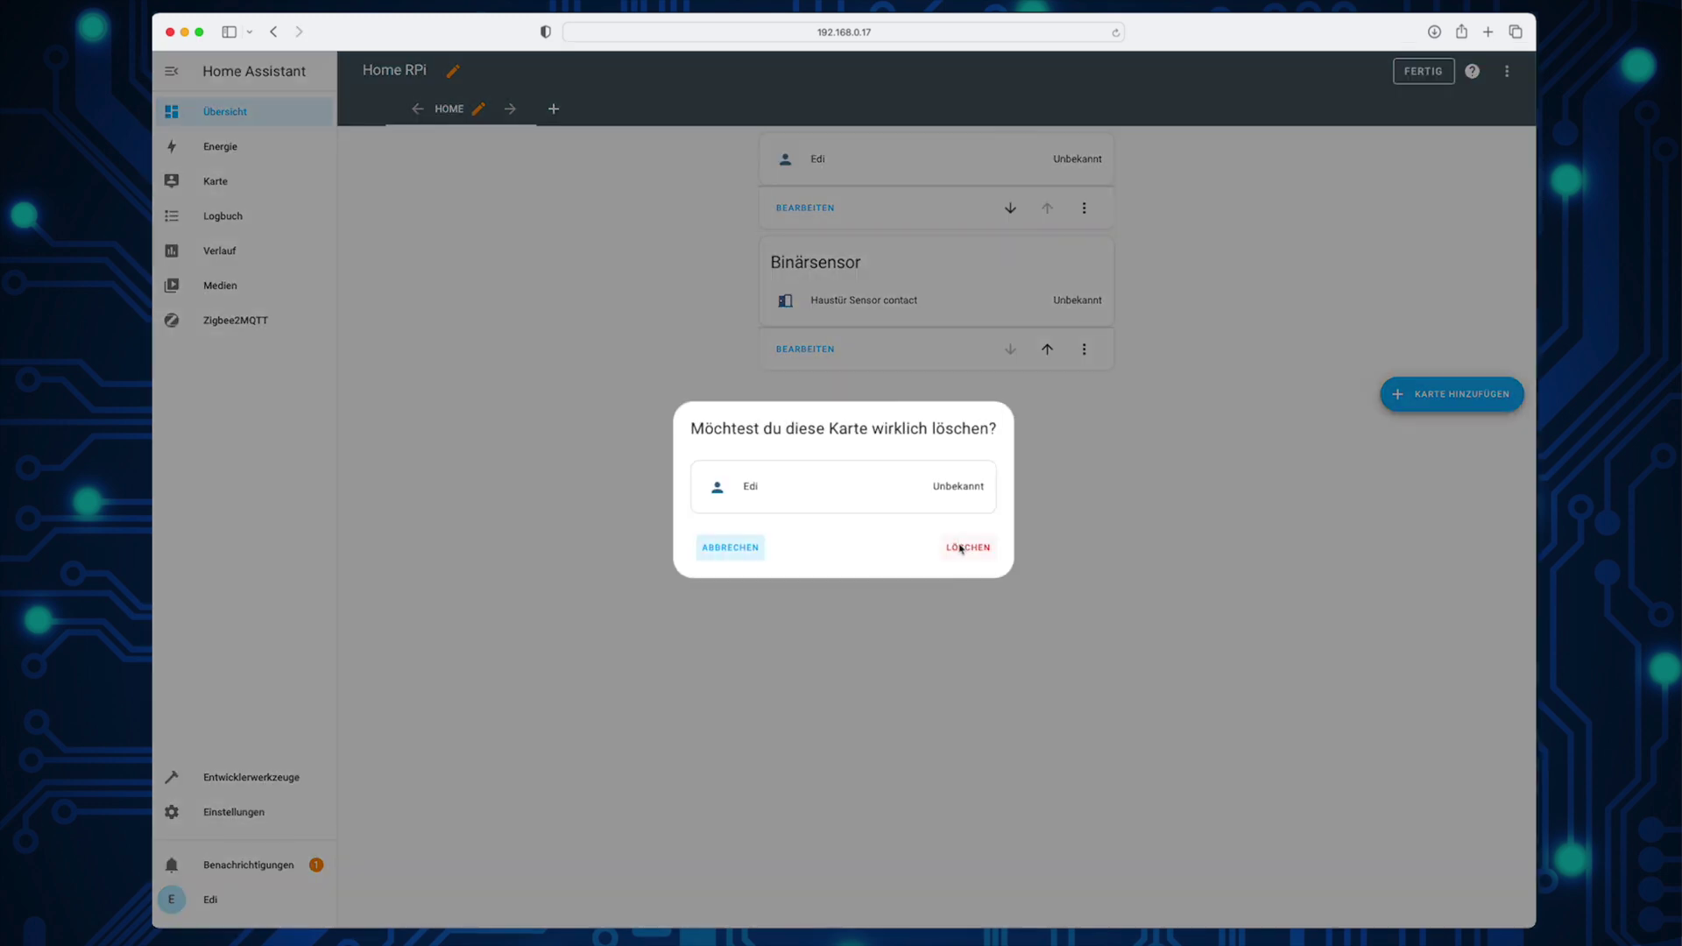
click(964, 547)
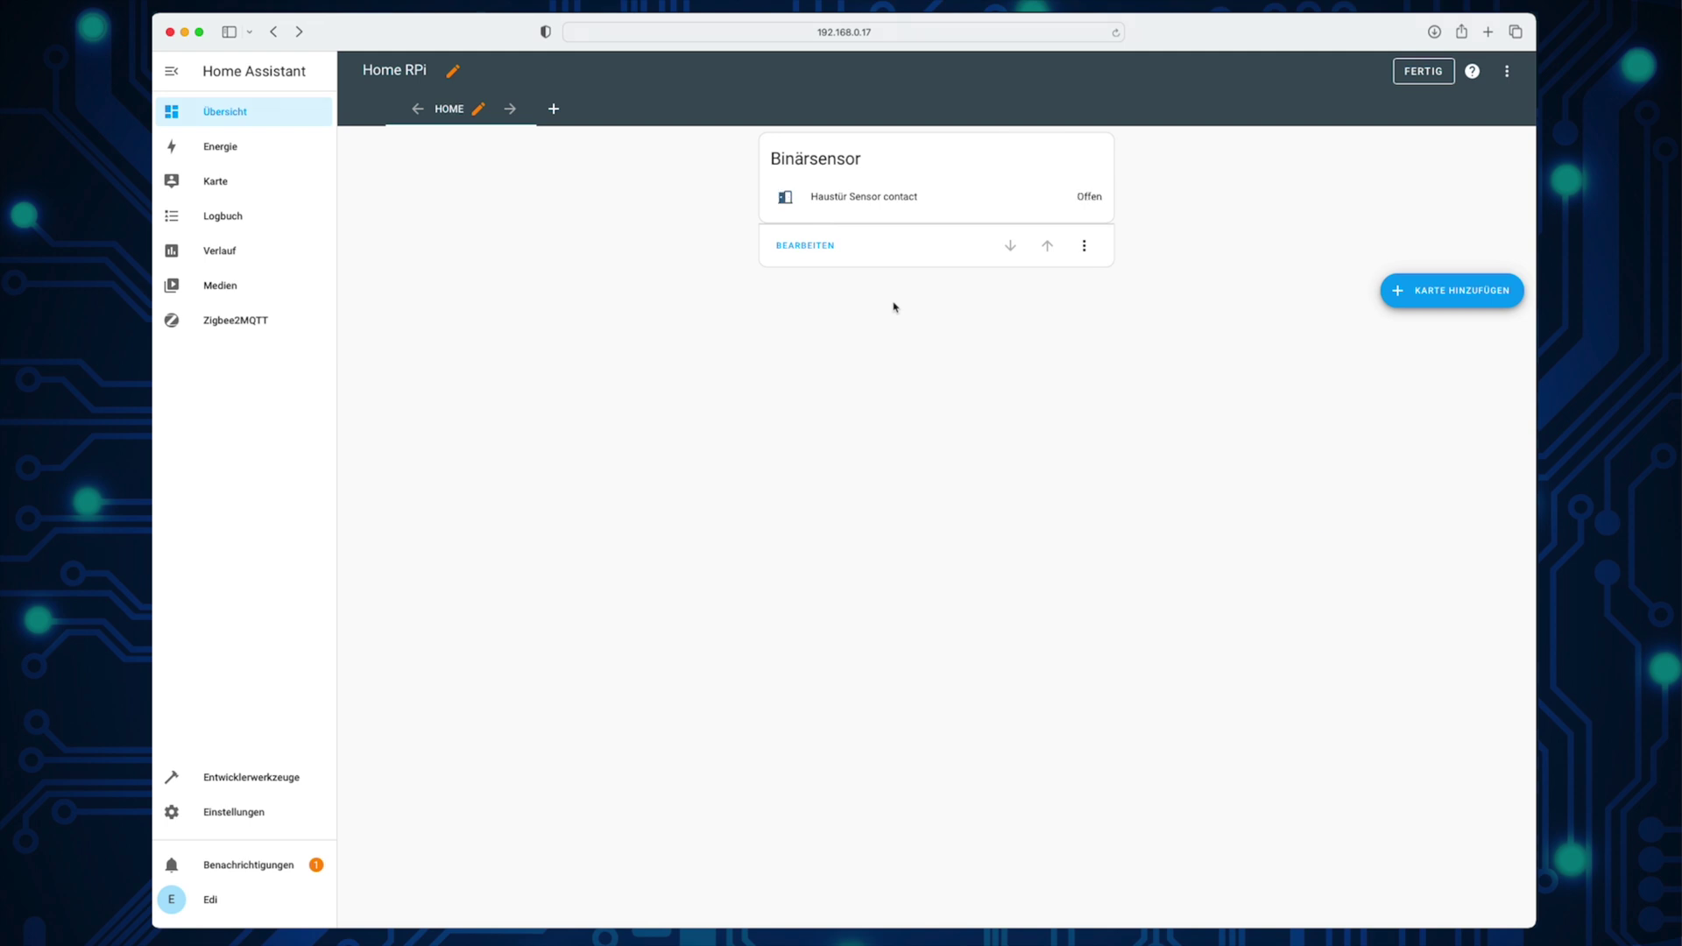
click(819, 248)
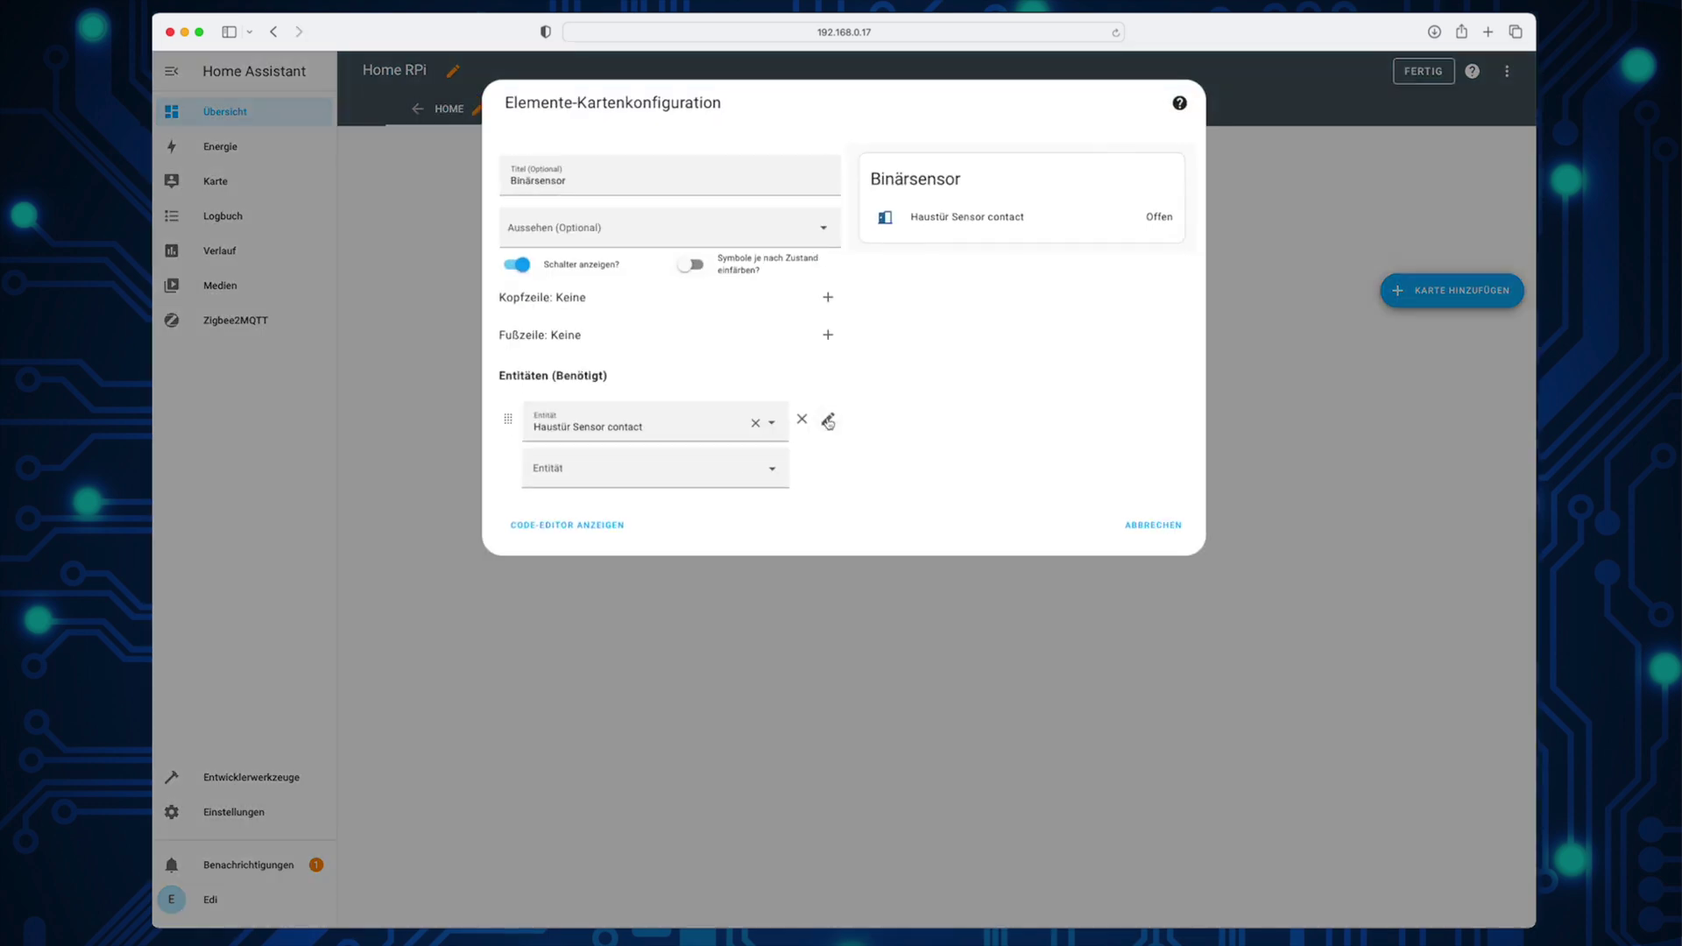
Step: Retitle the Binärsensor card to 'Haustürsensor'
click(577, 193)
double_click(568, 186)
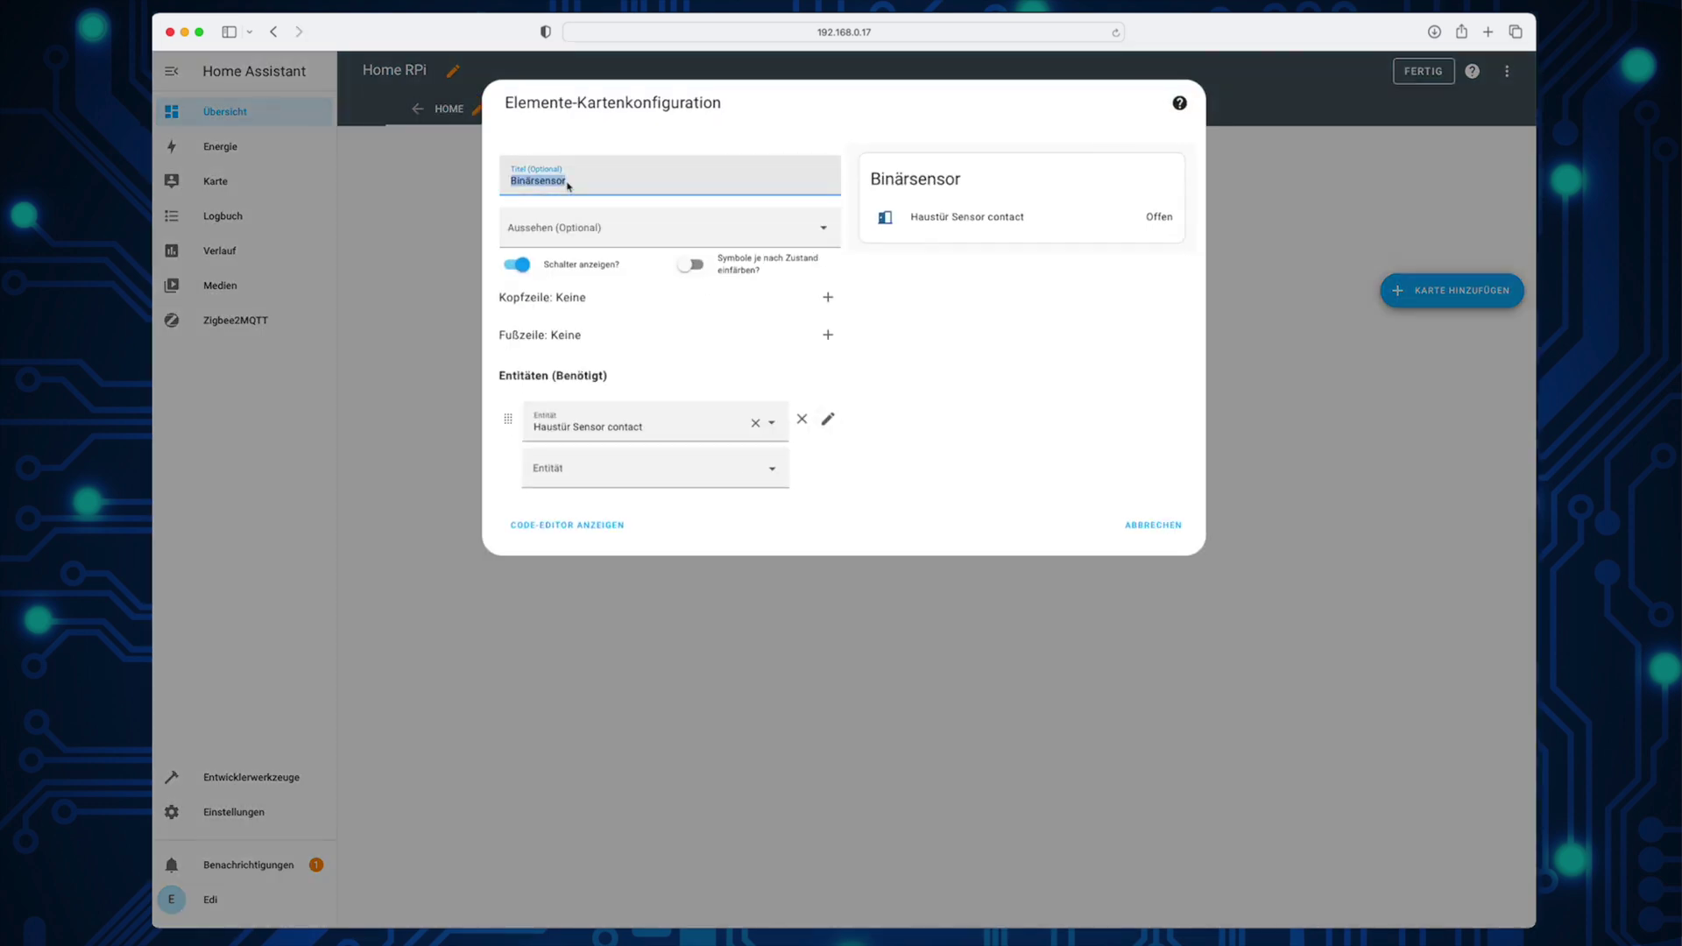
text(Haustür)
key(BackSpace)
key(BackSpace)
key(BackSpace)
text(tür)
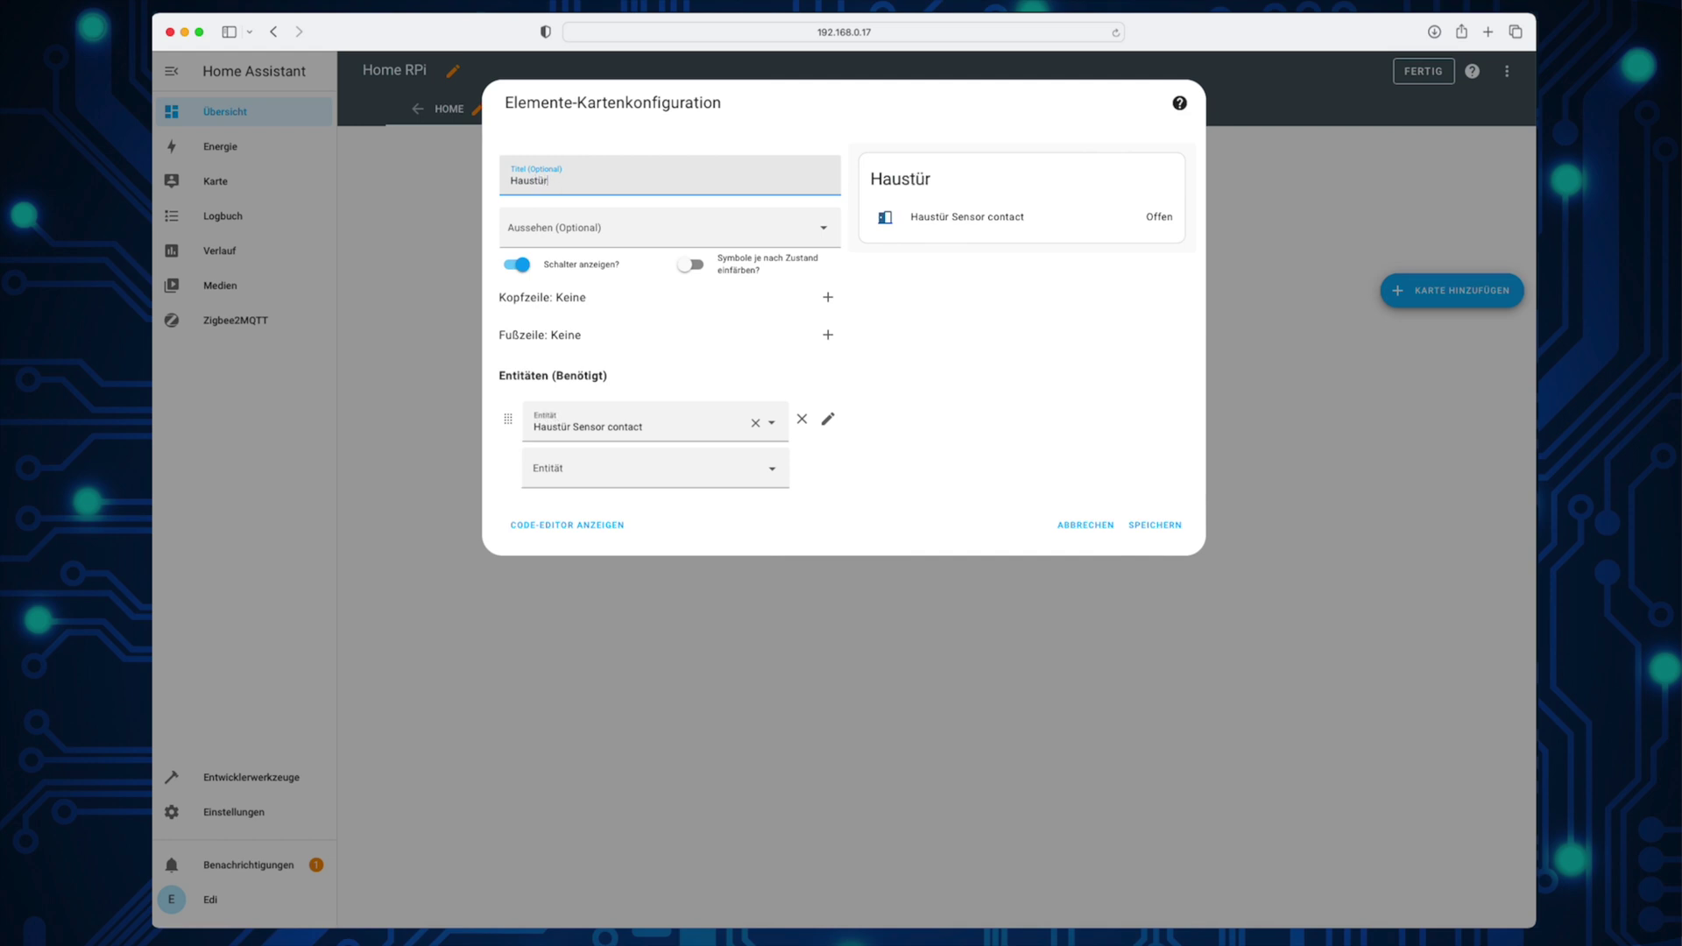
text(sensor)
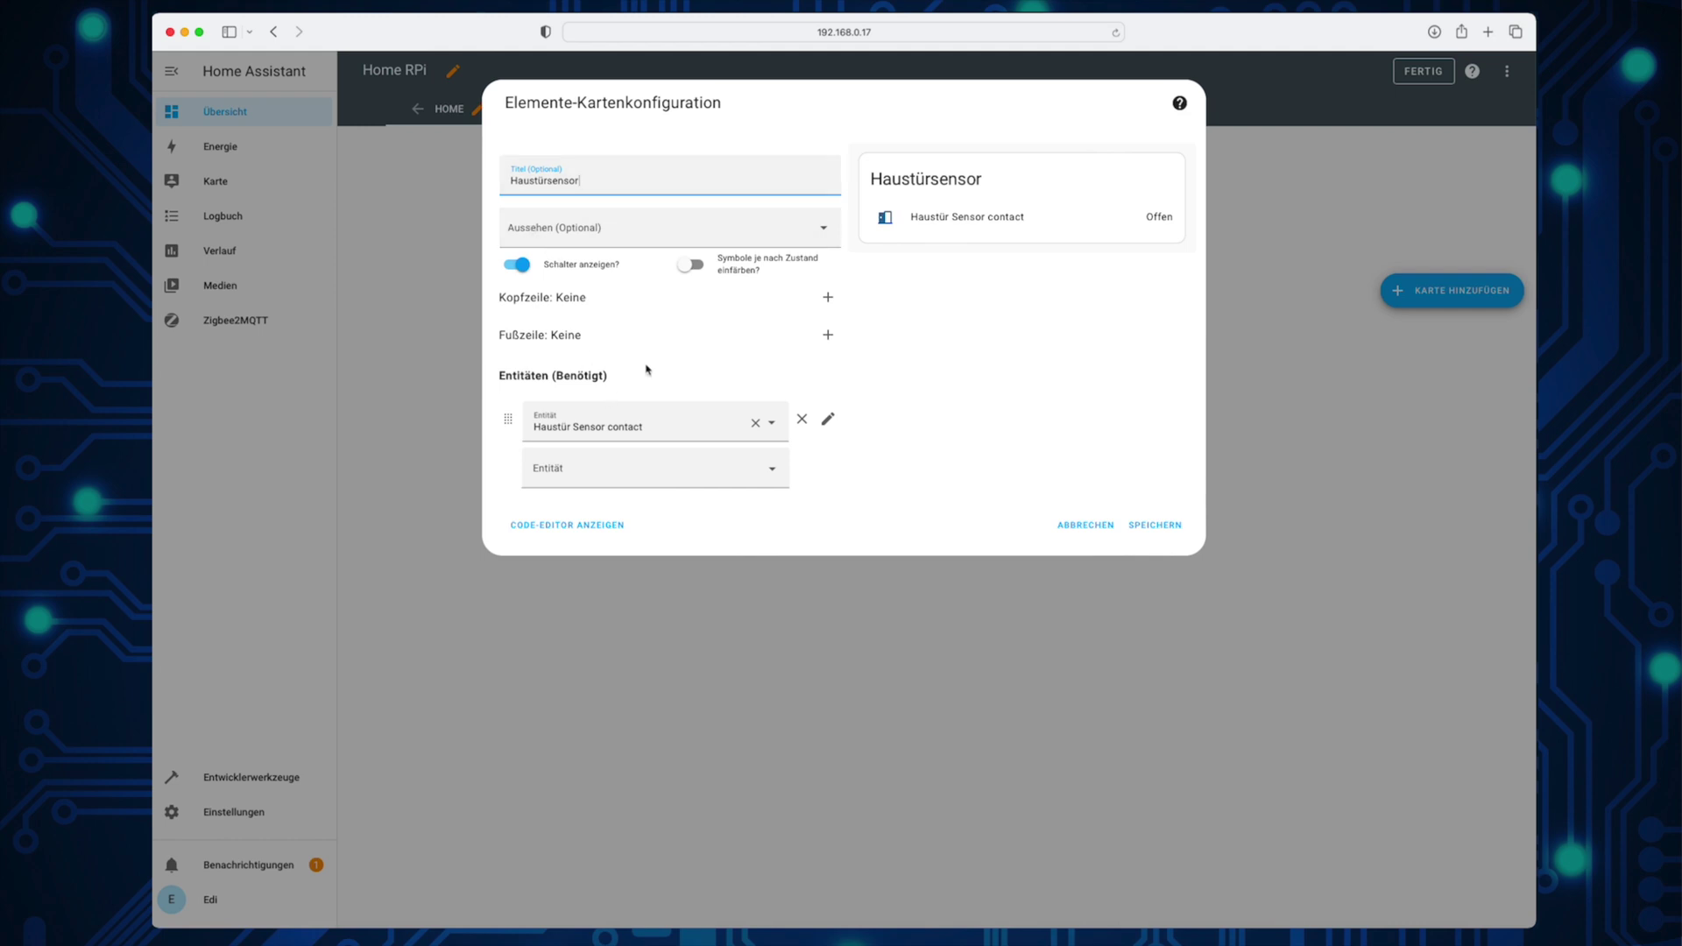
Step: Colour the card's icons by state, add the Haustür Sensor battery entity, and save the dashboard
click(692, 267)
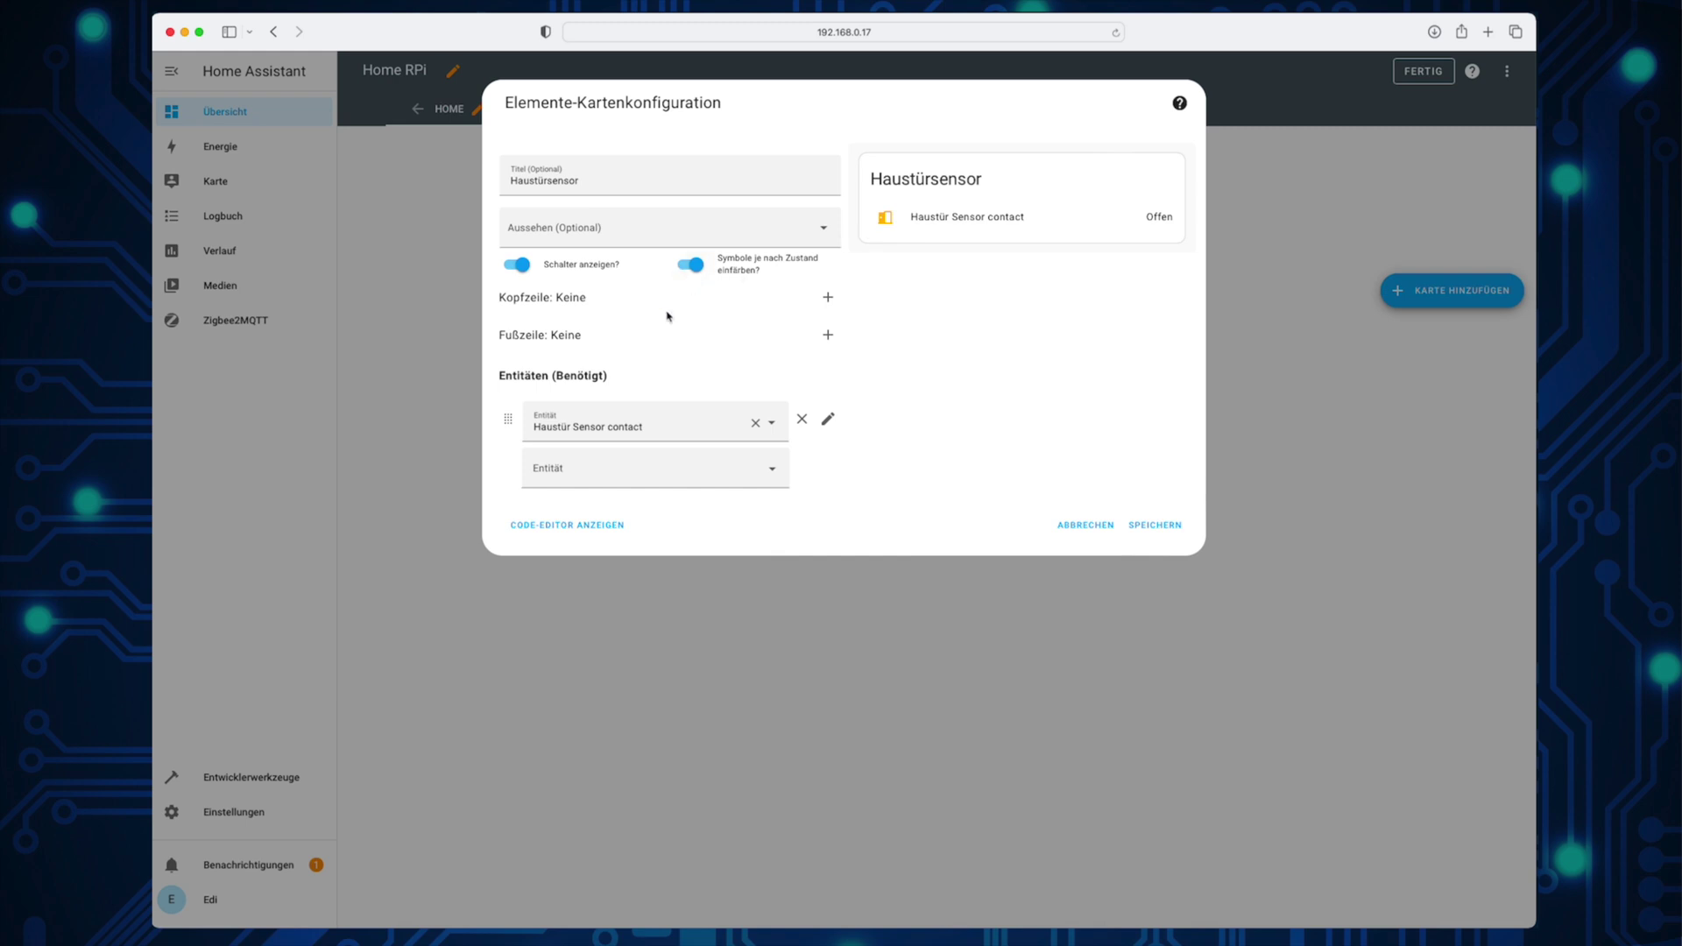
click(760, 468)
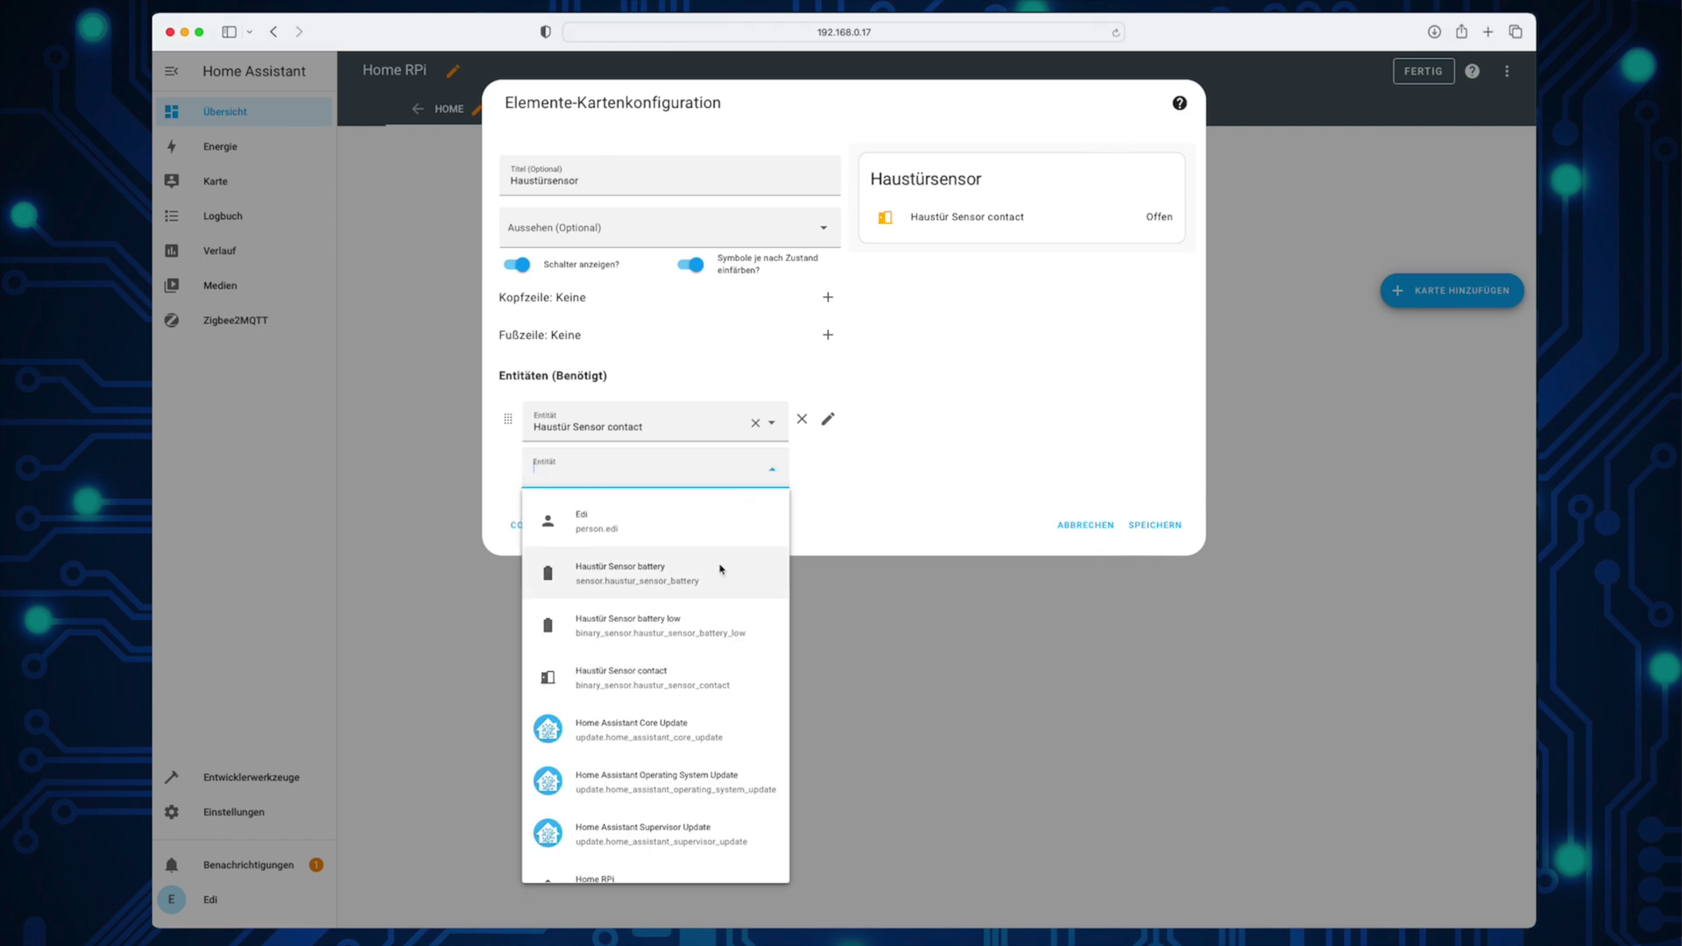
scroll(706, 634, down, 1)
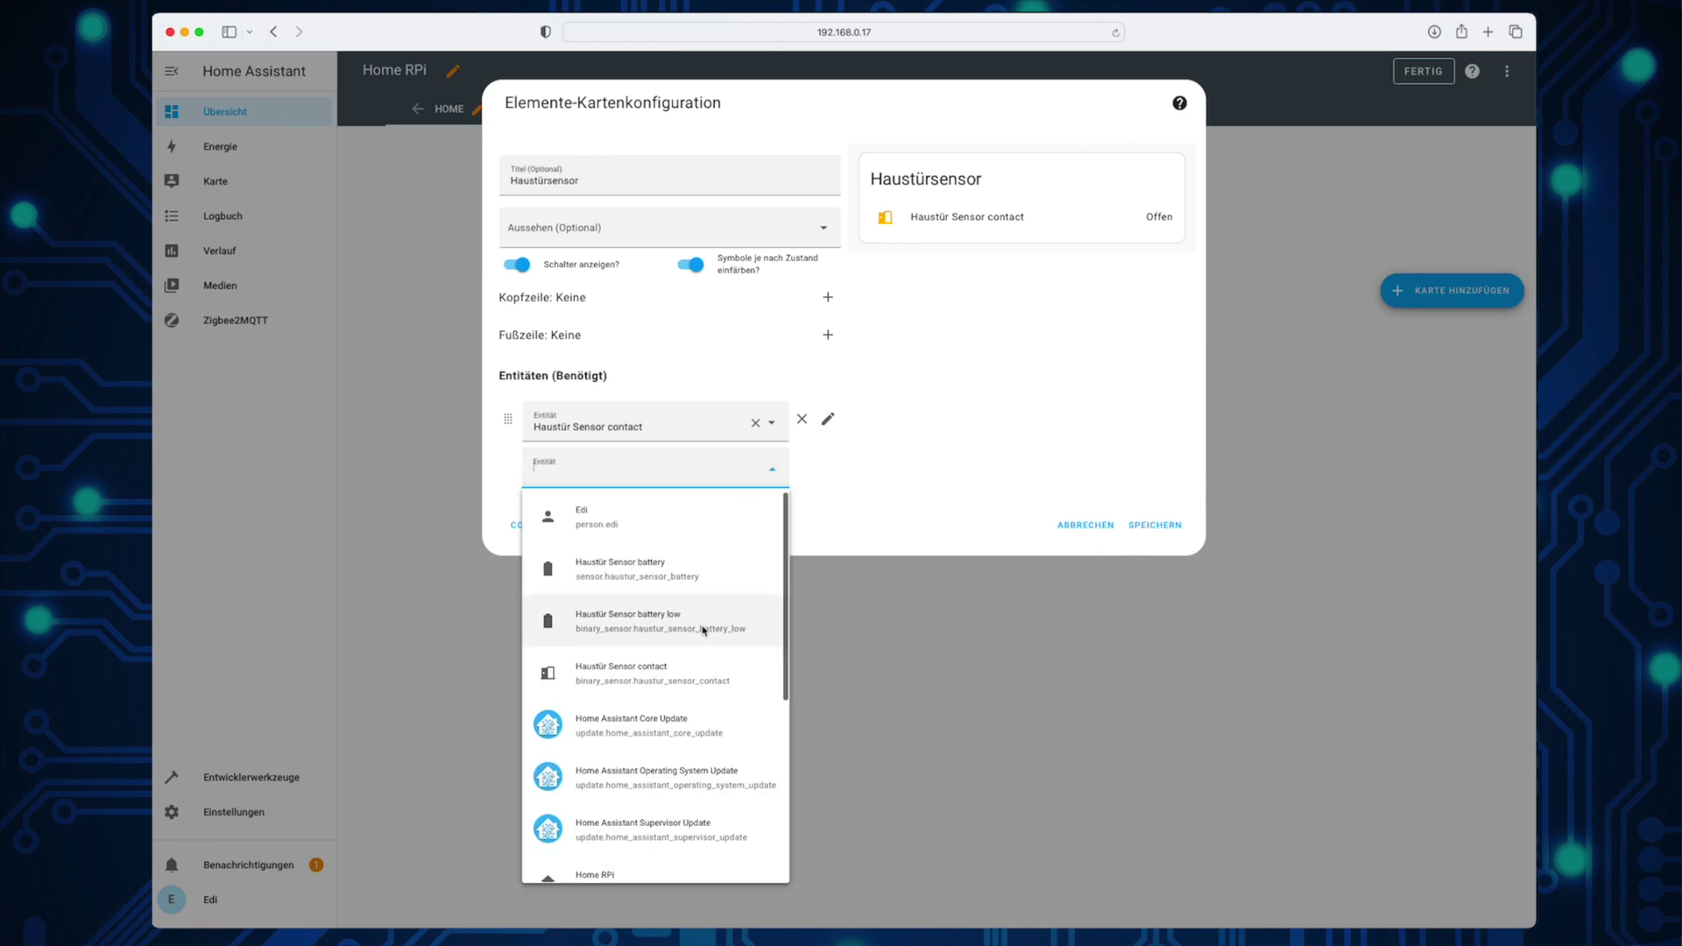
click(667, 577)
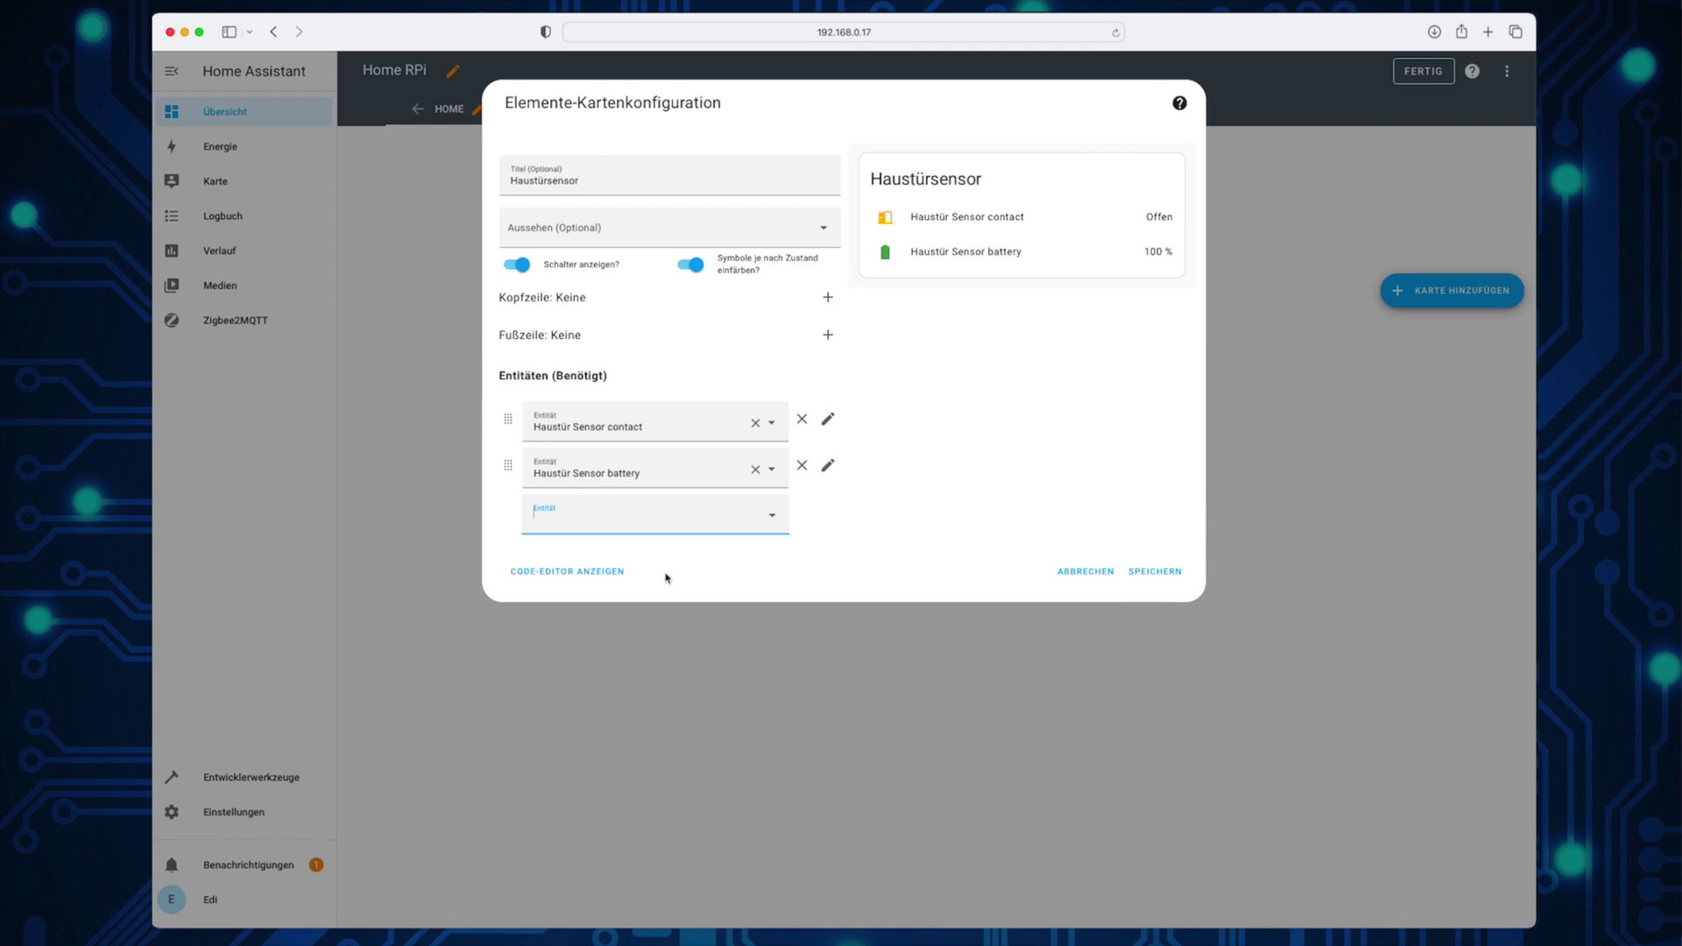
click(1140, 576)
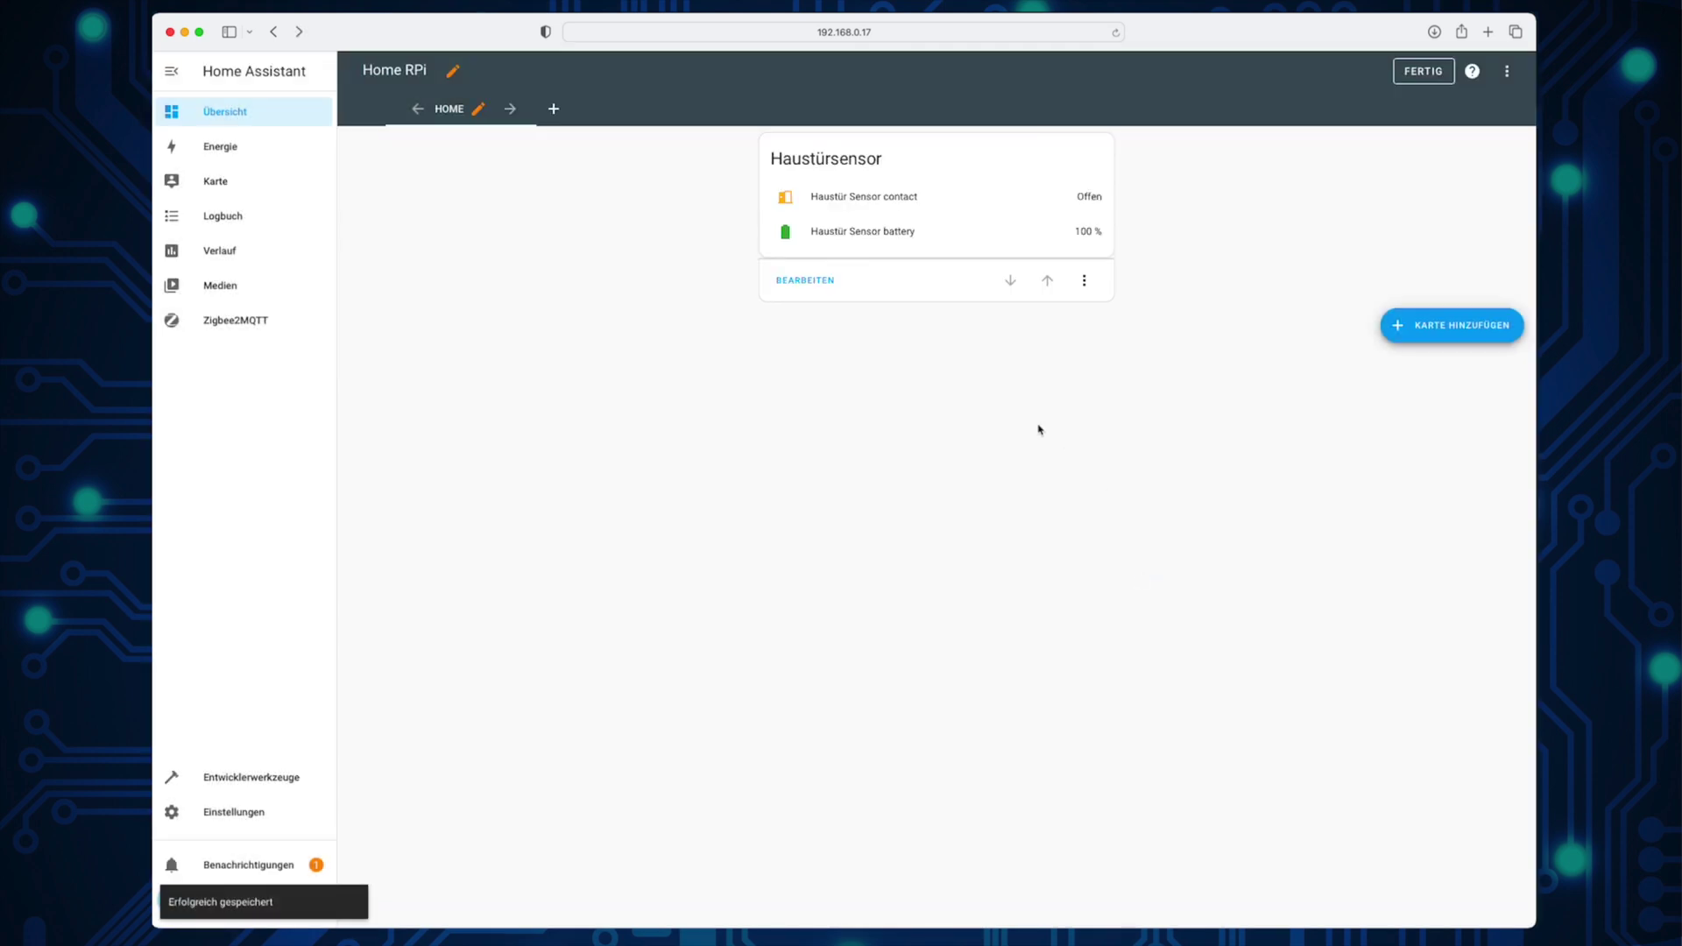
click(1422, 74)
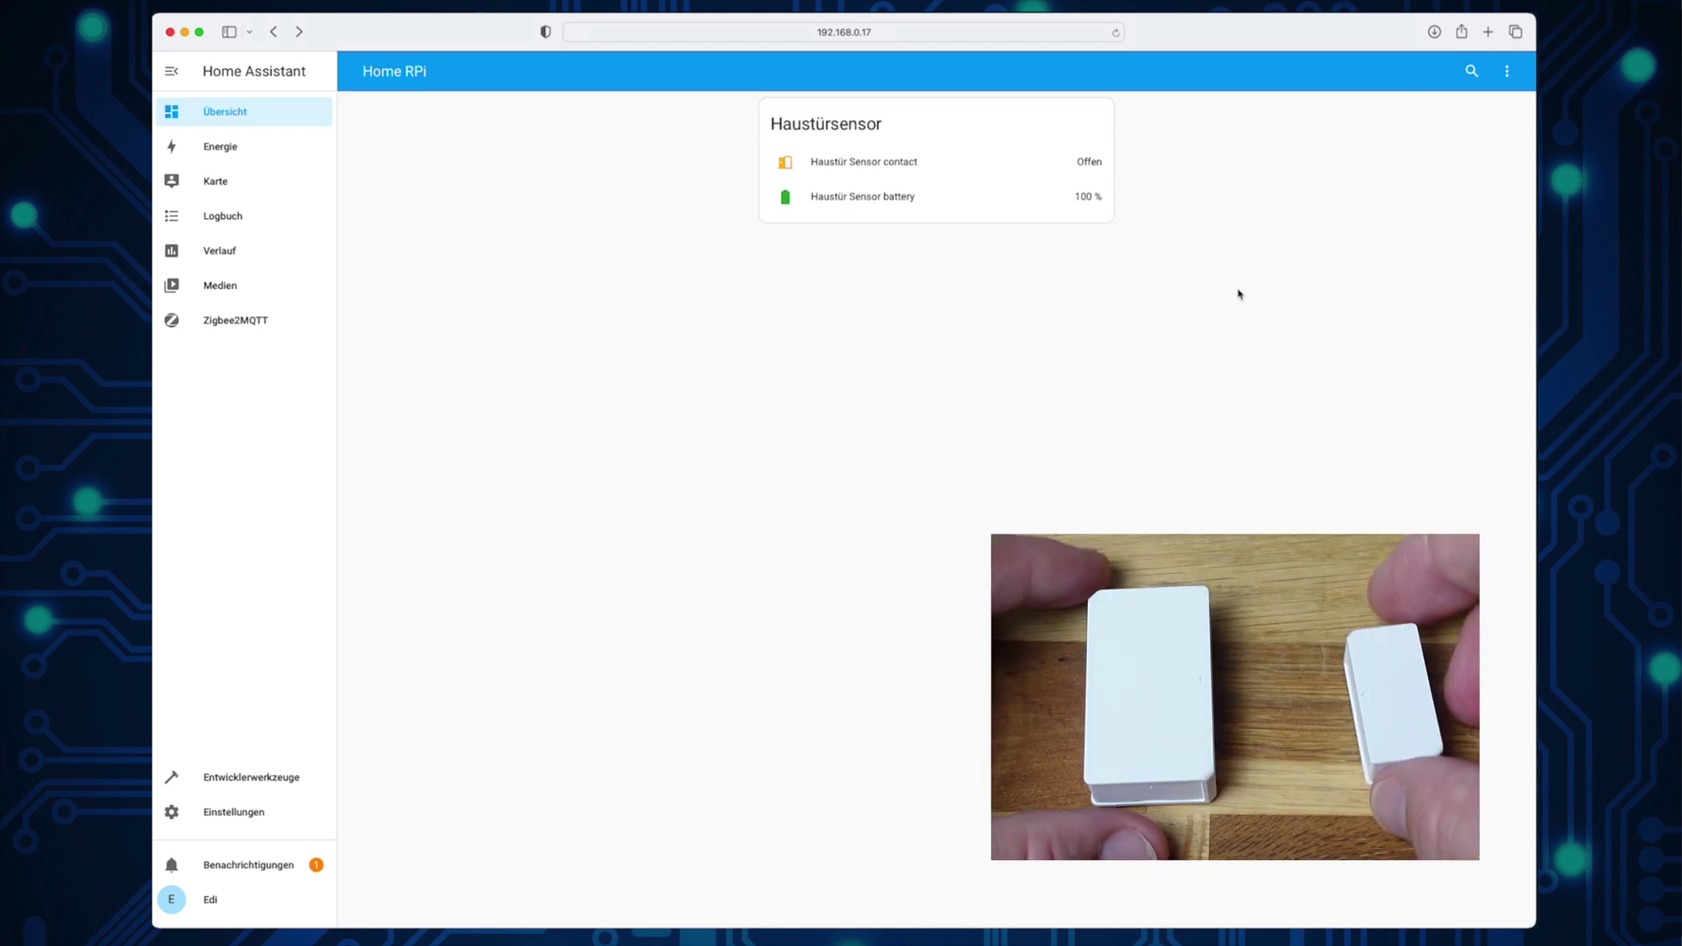